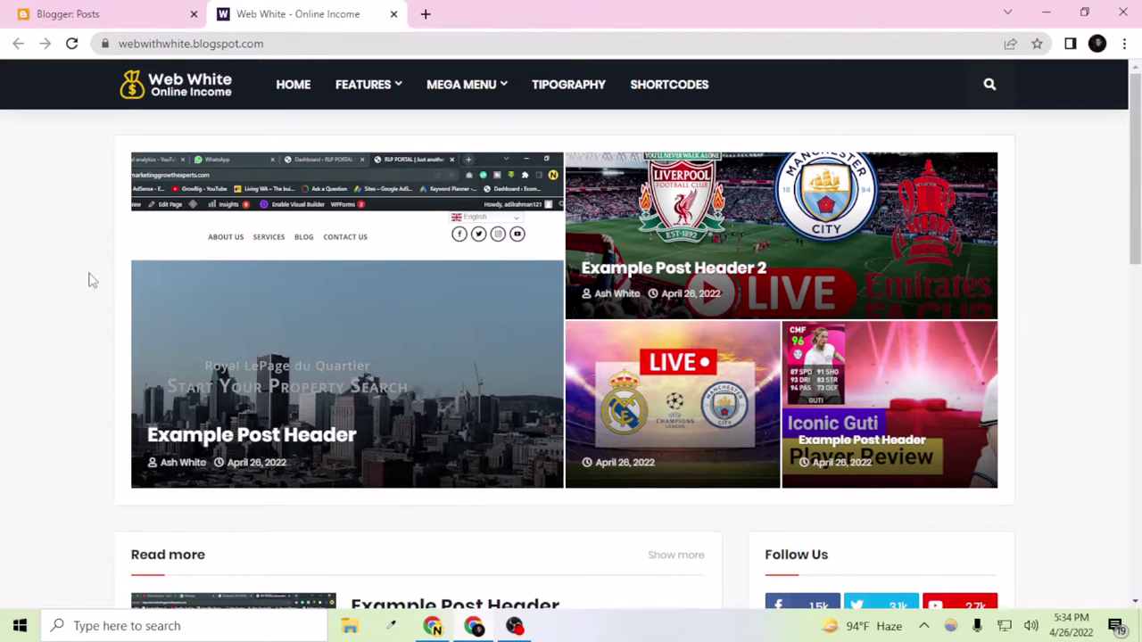
# Step: Look through the Web White blog's home page, from the featured posts down to the footer
pyautogui.scroll(-4, 87, 275)
pyautogui.scroll(-6, 76, 280)
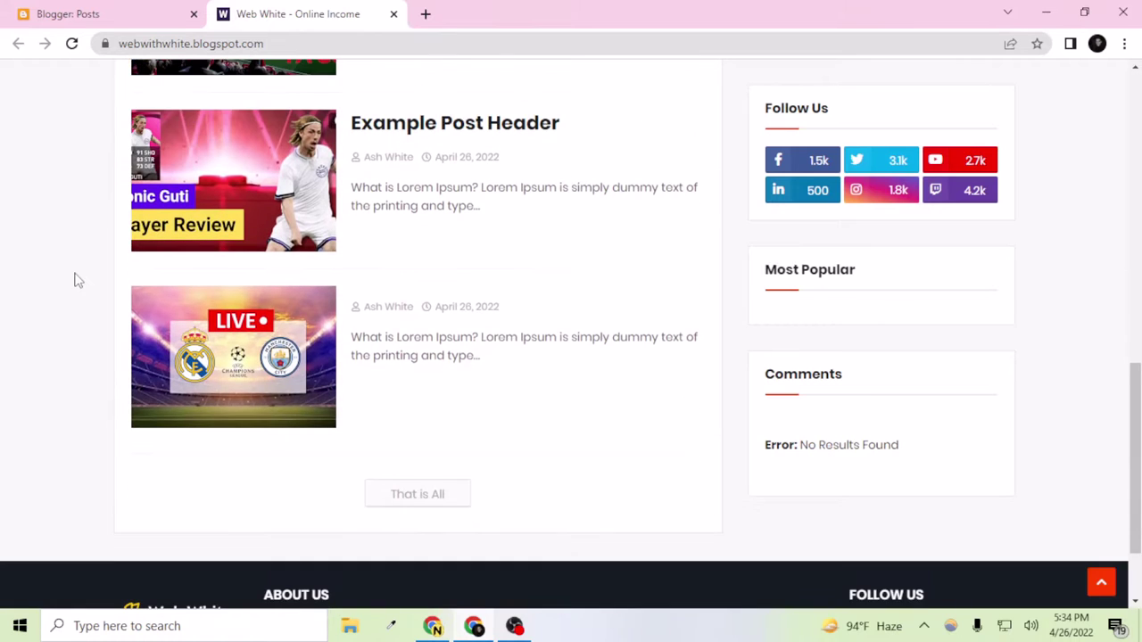
pyautogui.scroll(-2, 76, 281)
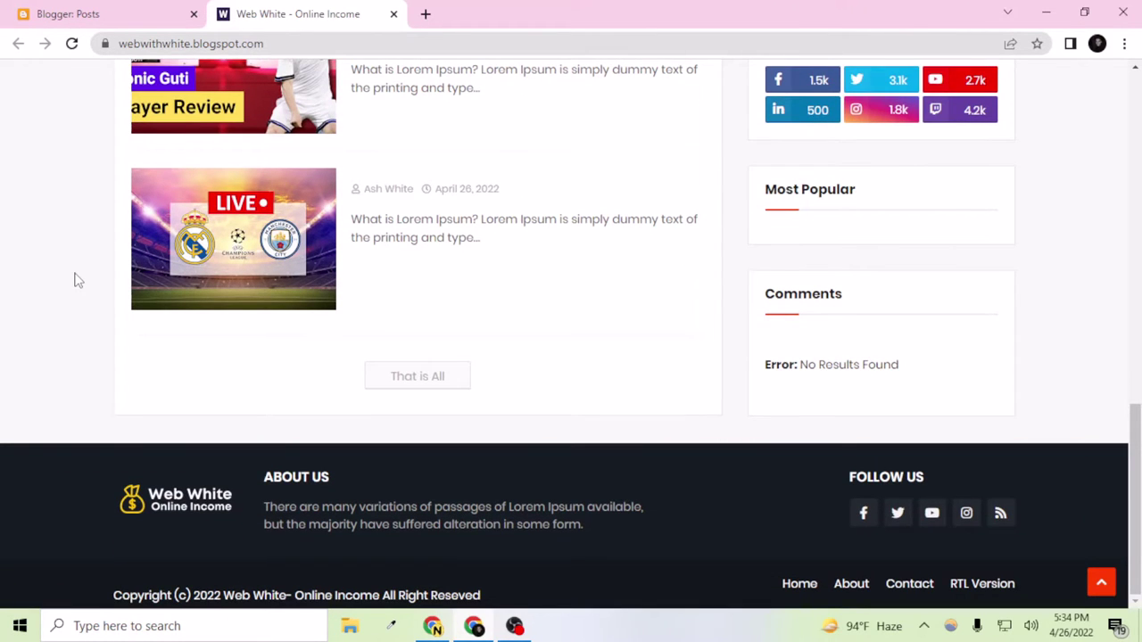
pyautogui.scroll(7, 75, 280)
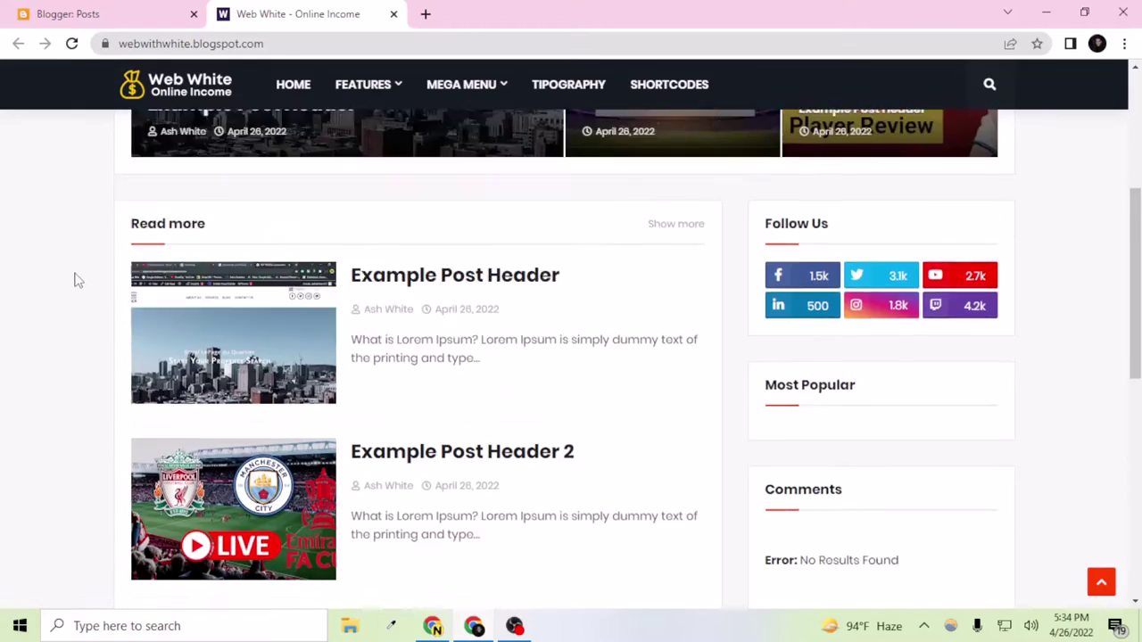
pyautogui.scroll(4, 76, 280)
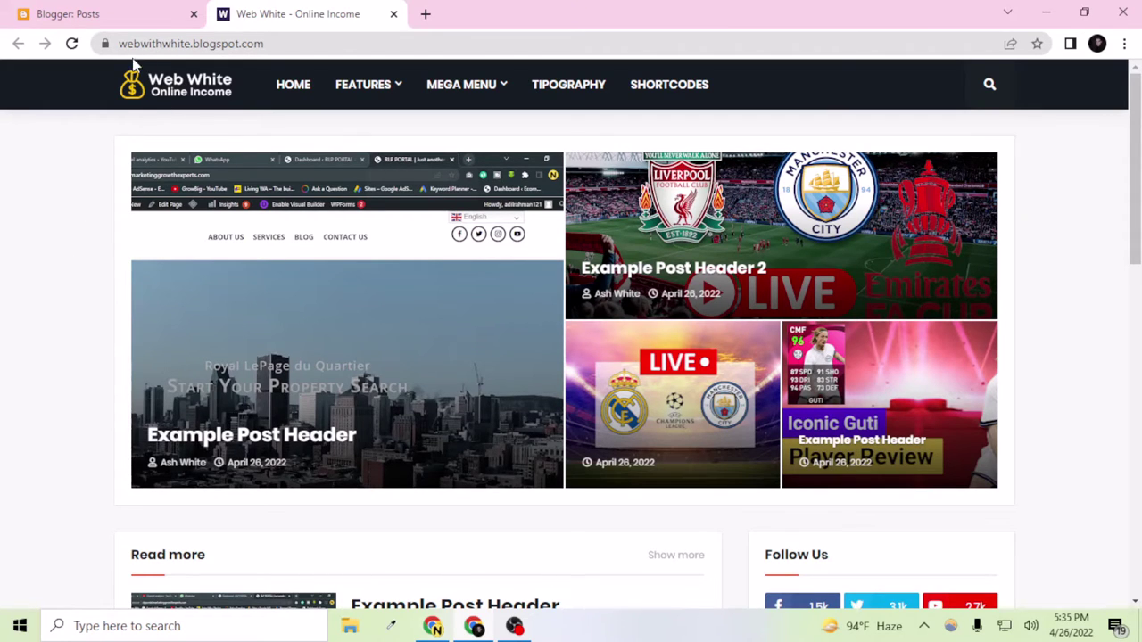
pyautogui.moveTo(125, 47); pyautogui.dragTo(273, 49)
pyautogui.click(243, 45)
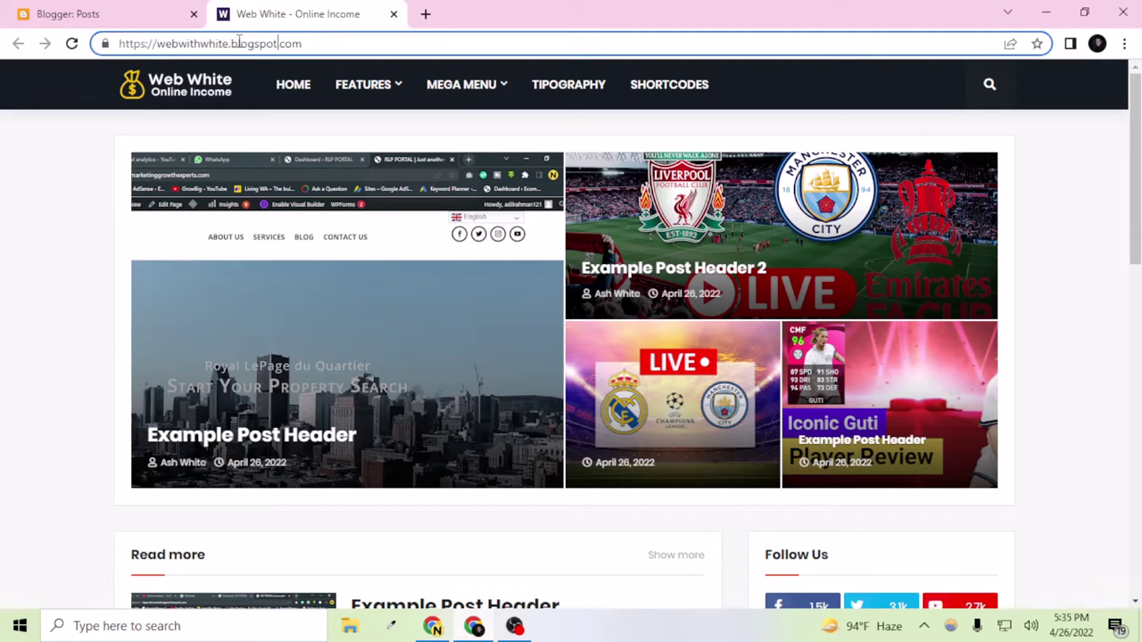
pyautogui.moveTo(231, 43); pyautogui.dragTo(303, 46)
pyautogui.click(51, 163)
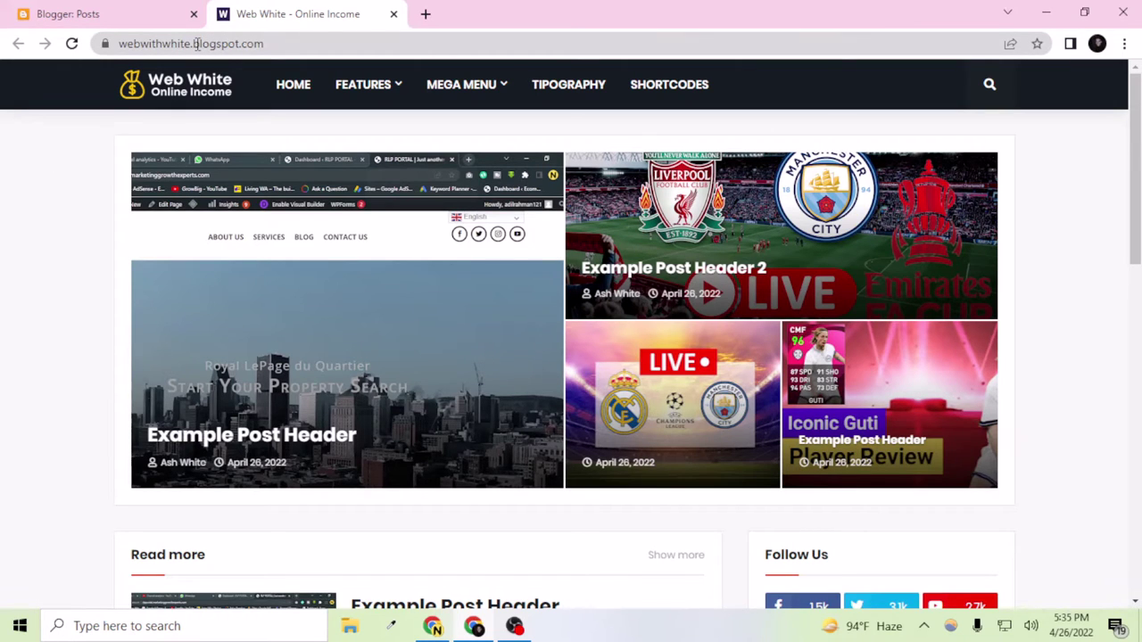
pyautogui.moveTo(196, 44); pyautogui.dragTo(228, 49)
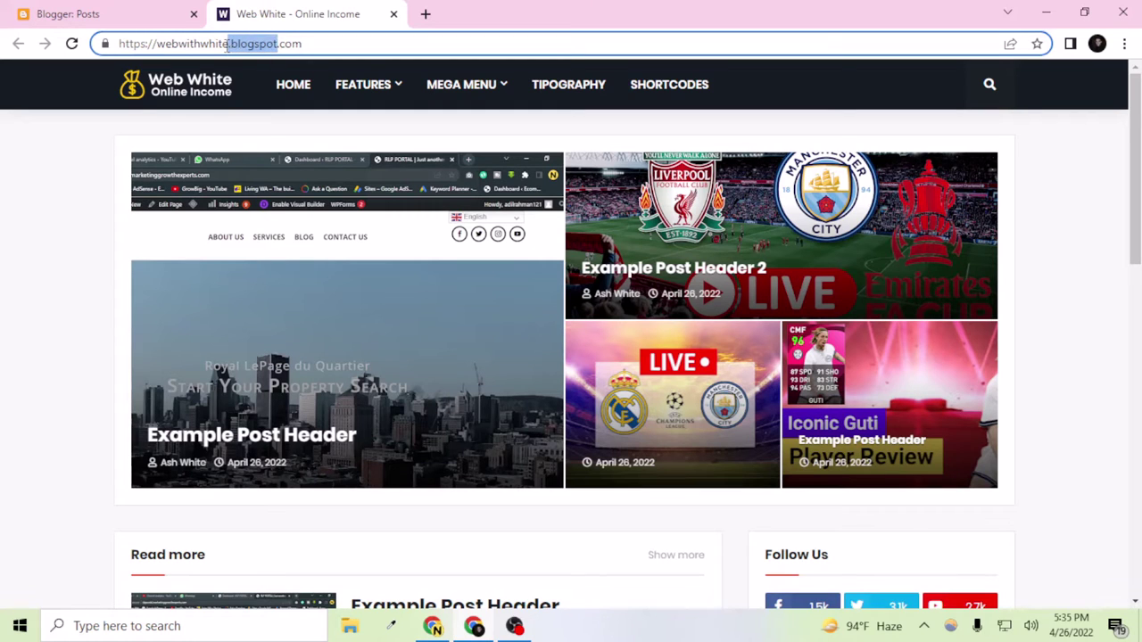
pyautogui.press('BackSpace')
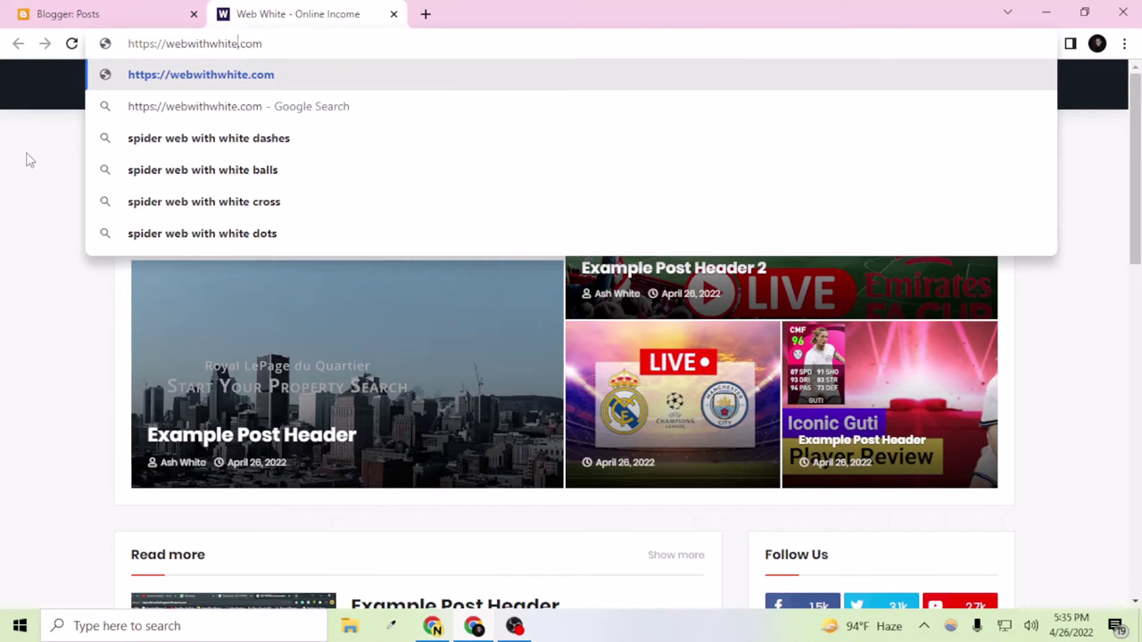
pyautogui.press('Return')
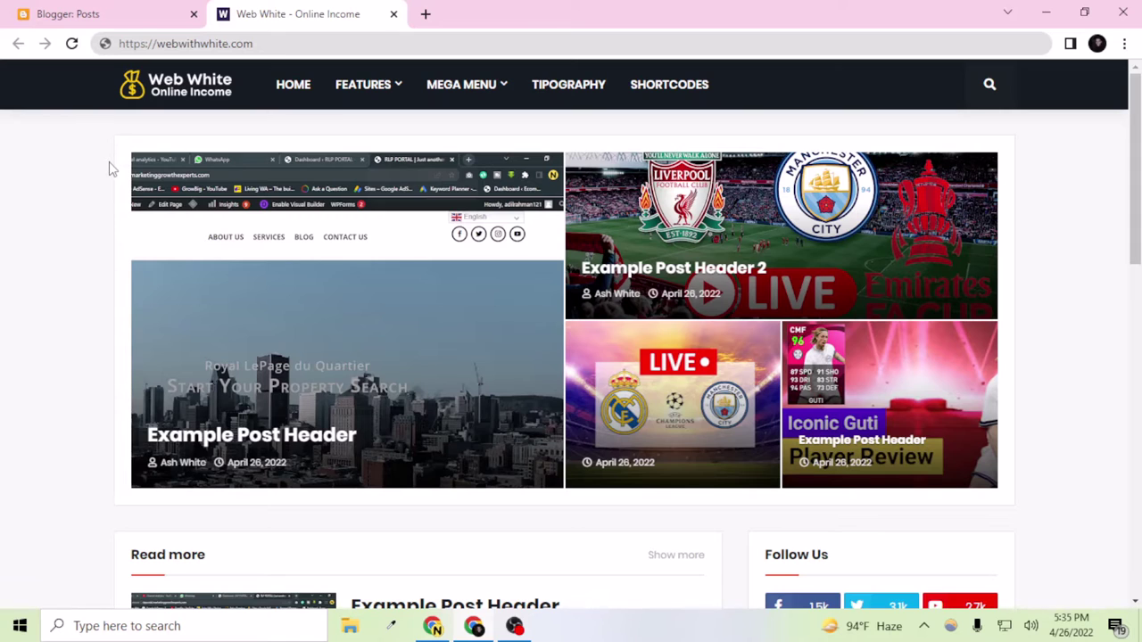
# Step: Search Google in a new tab for "create a full free website with unlimited hosting" and look through the results
pyautogui.click(424, 12)
pyautogui.press('super+v')
pyautogui.click(306, 99)
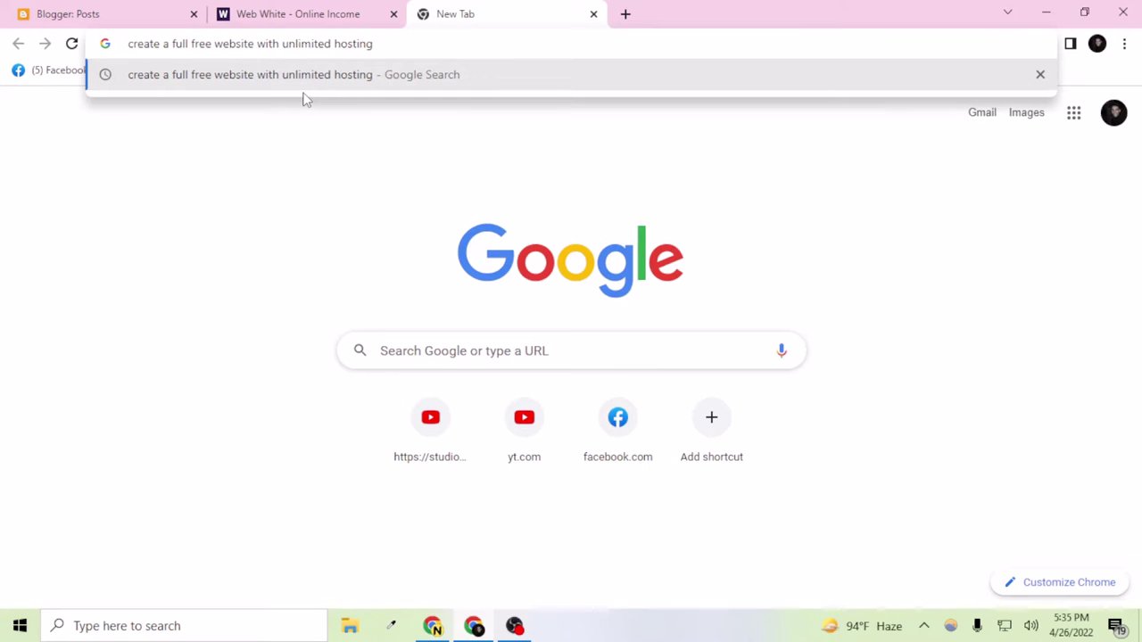
pyautogui.press('Return')
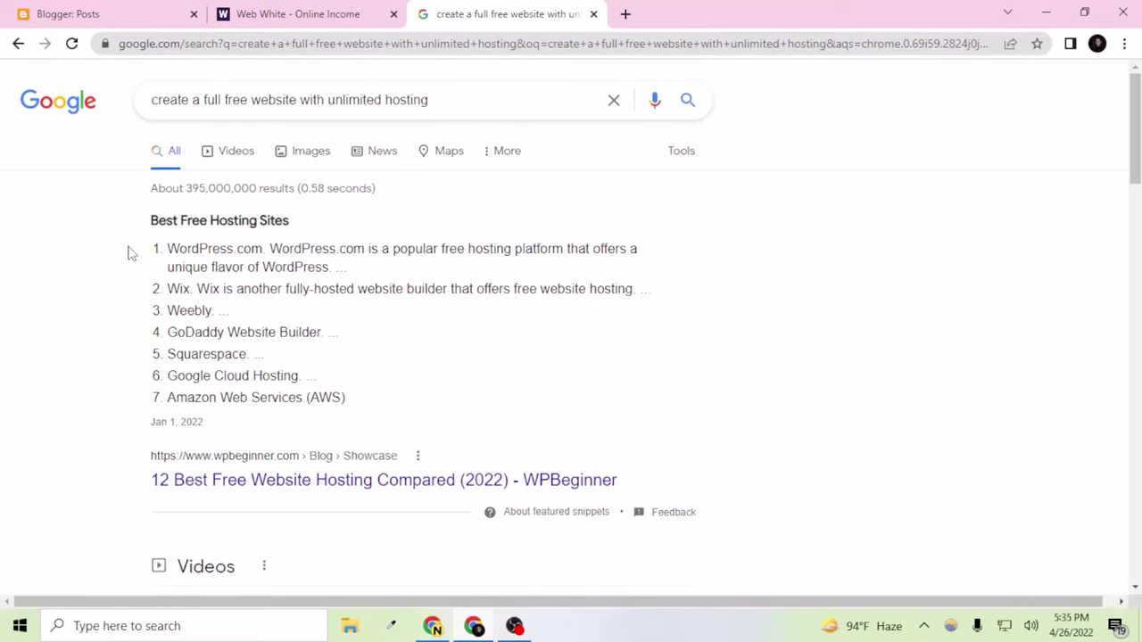
pyautogui.scroll(-1, 128, 253)
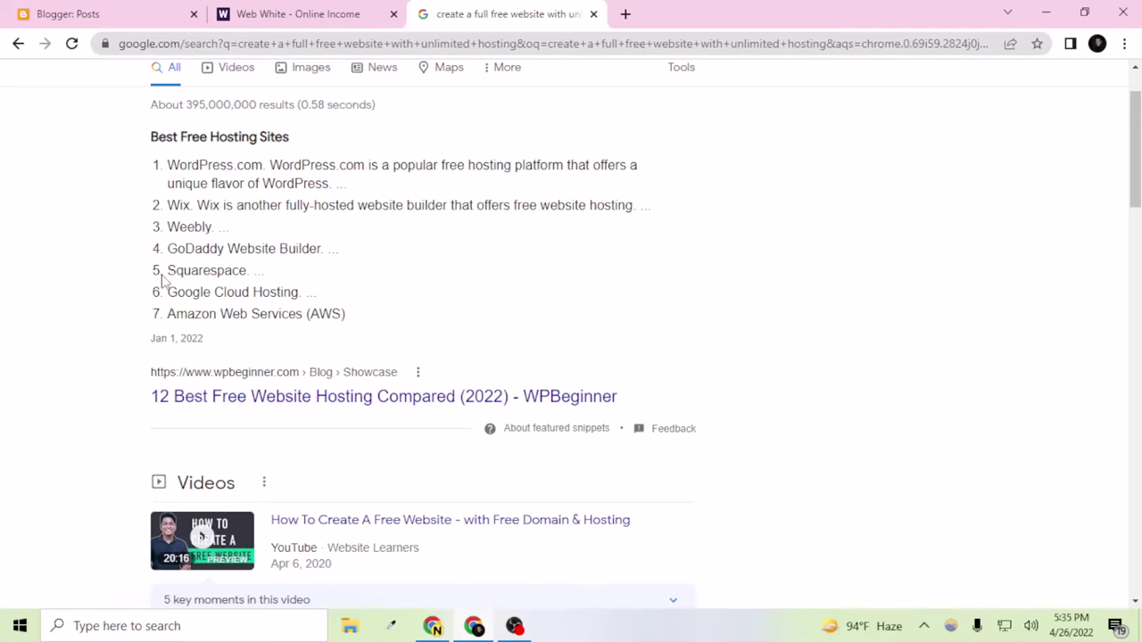
pyautogui.scroll(1, 163, 286)
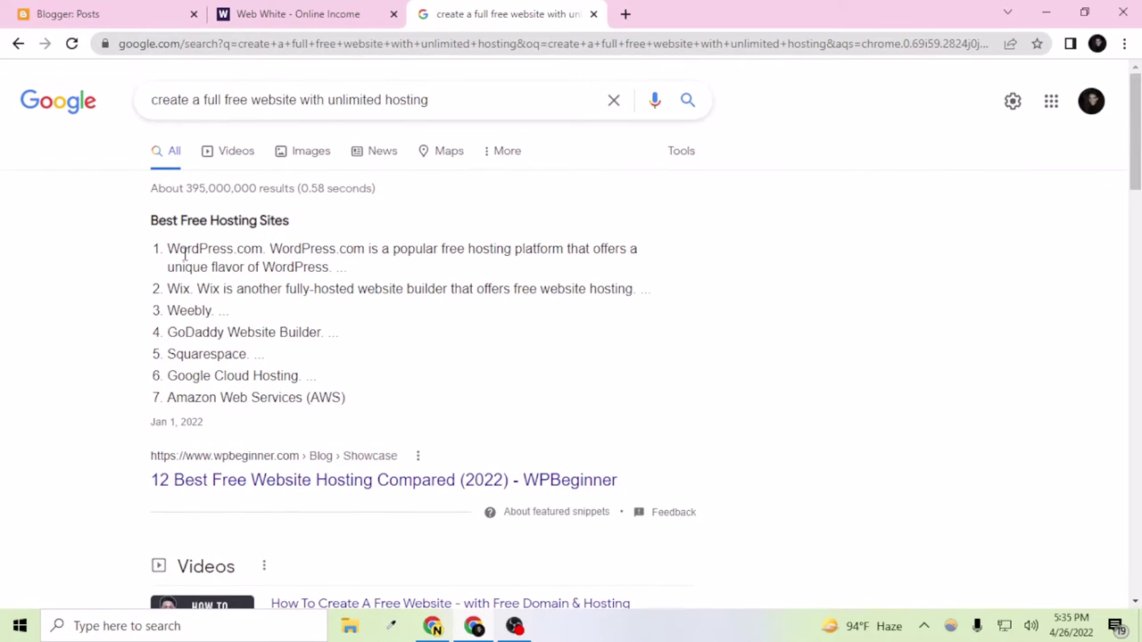
pyautogui.scroll(-1, 192, 239)
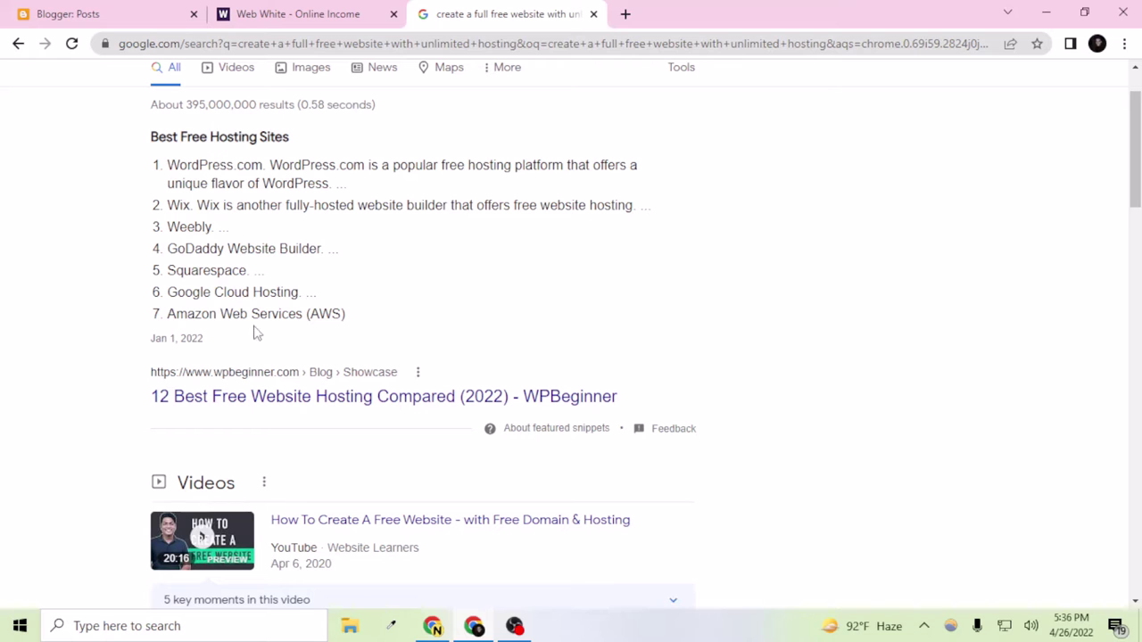
pyautogui.scroll(-4, 262, 321)
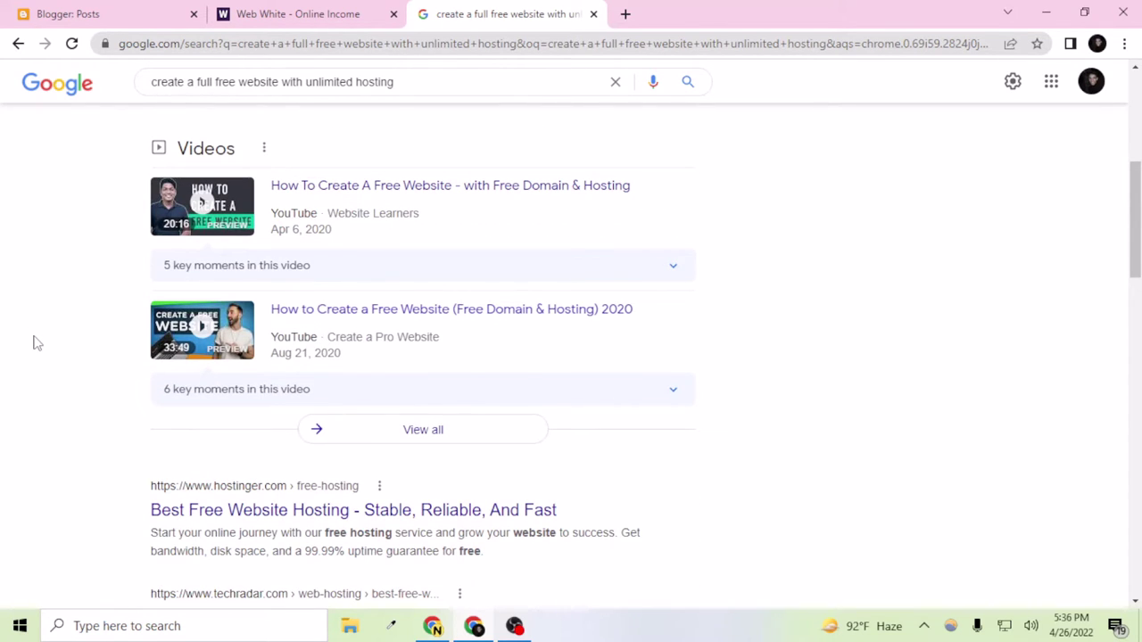
# Step: Replace the Google query with "blogspot website" and run the search
pyautogui.click(615, 82)
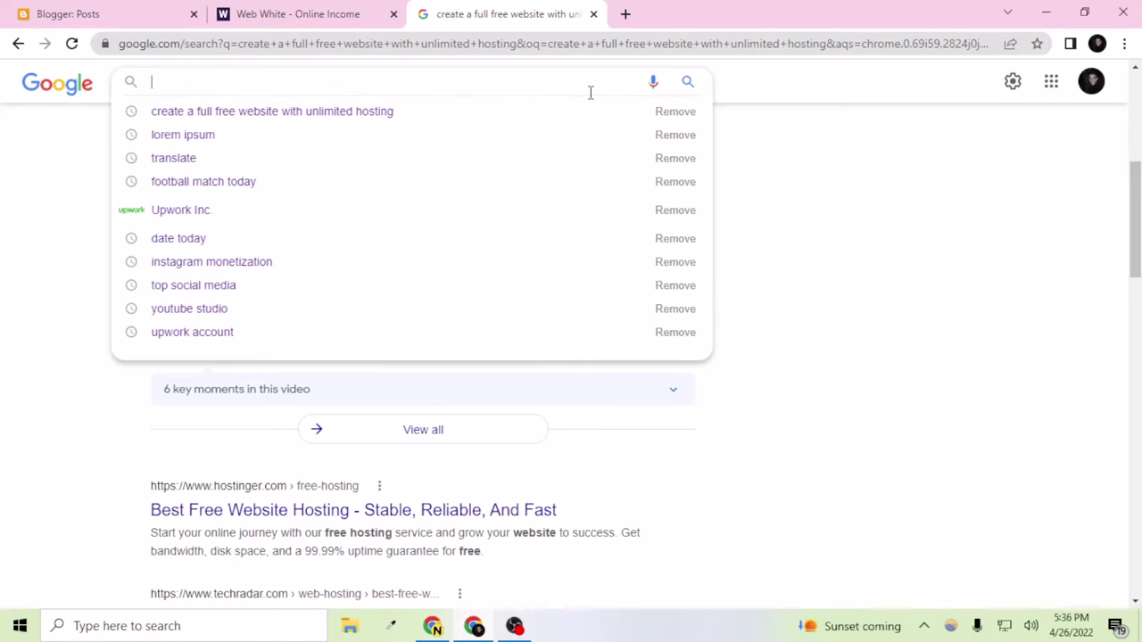
pyautogui.write('blos')
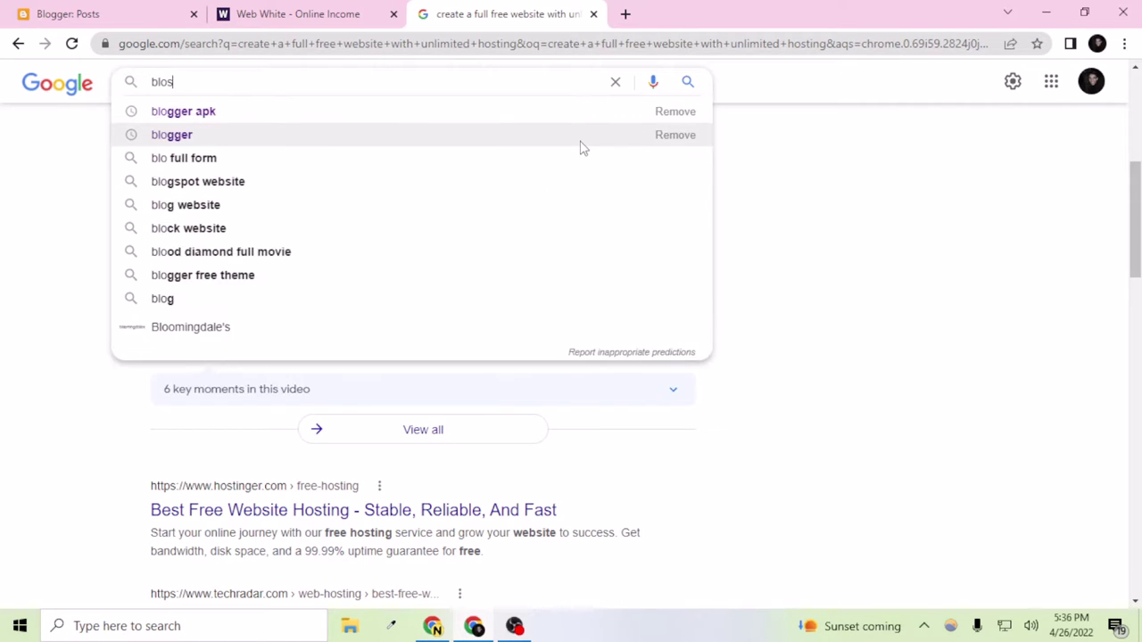
pyautogui.press('BackSpace')
pyautogui.press('BackSpace')
pyautogui.write('ogsp')
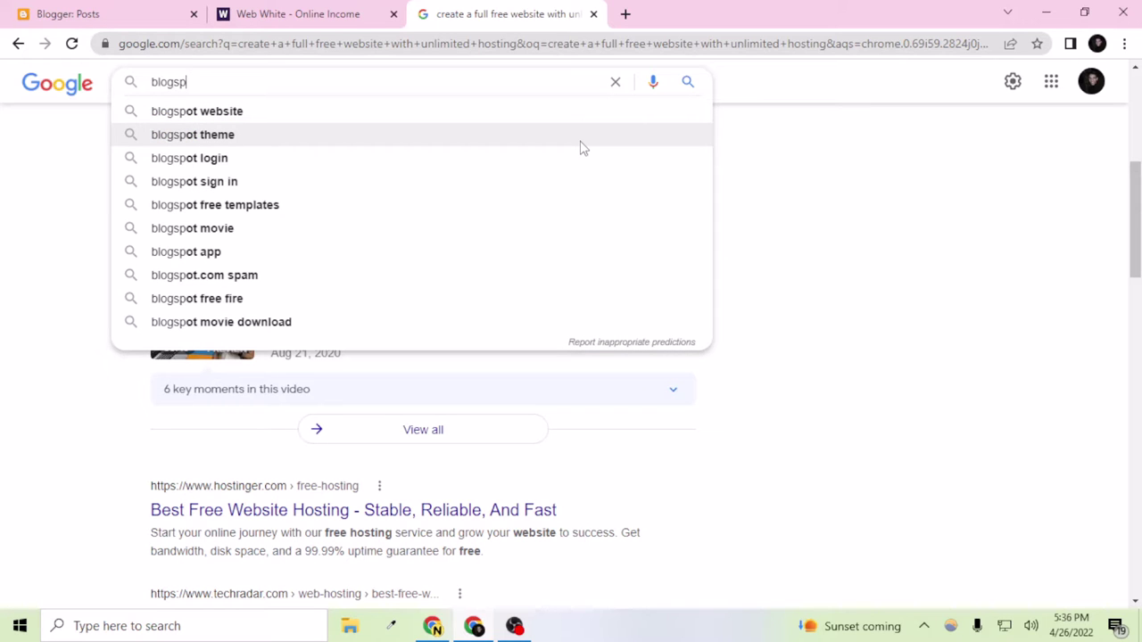
pyautogui.press('Down')
pyautogui.press('Return')
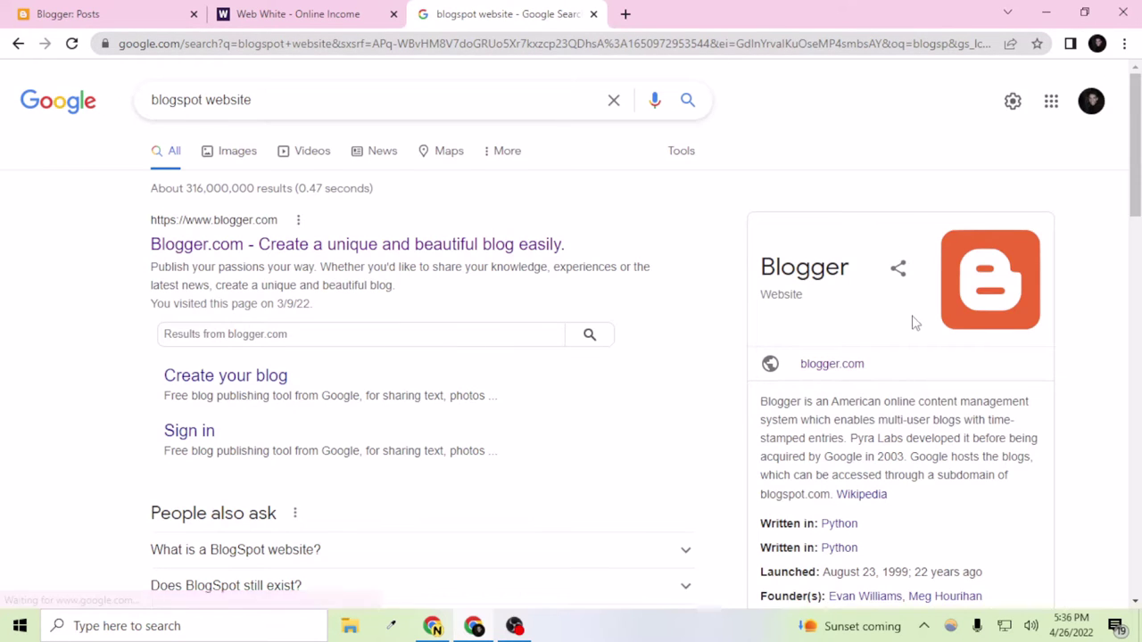
# Step: Review the Blogger information in the search results and open the Blogger.com result
pyautogui.scroll(-2, 914, 323)
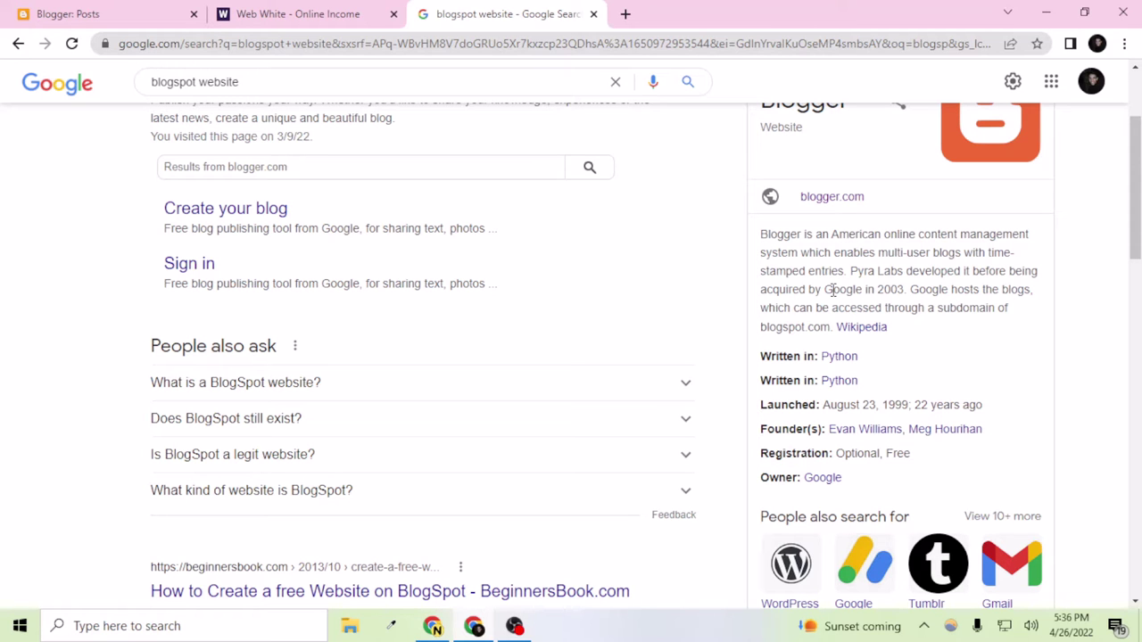
pyautogui.scroll(-2, 759, 375)
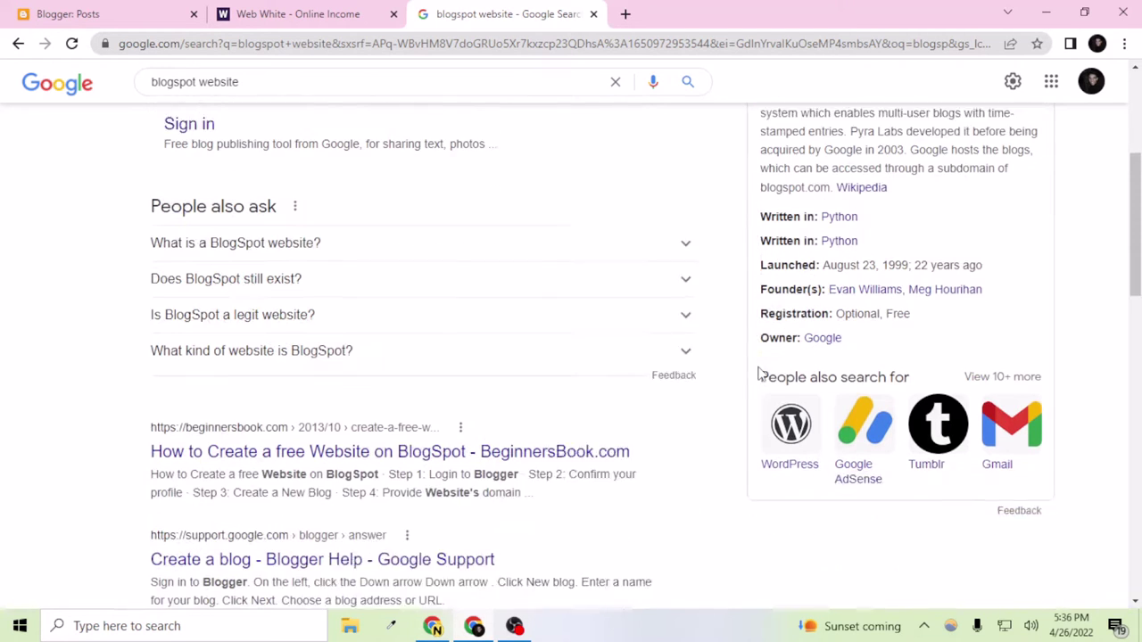
pyautogui.scroll(4, 637, 451)
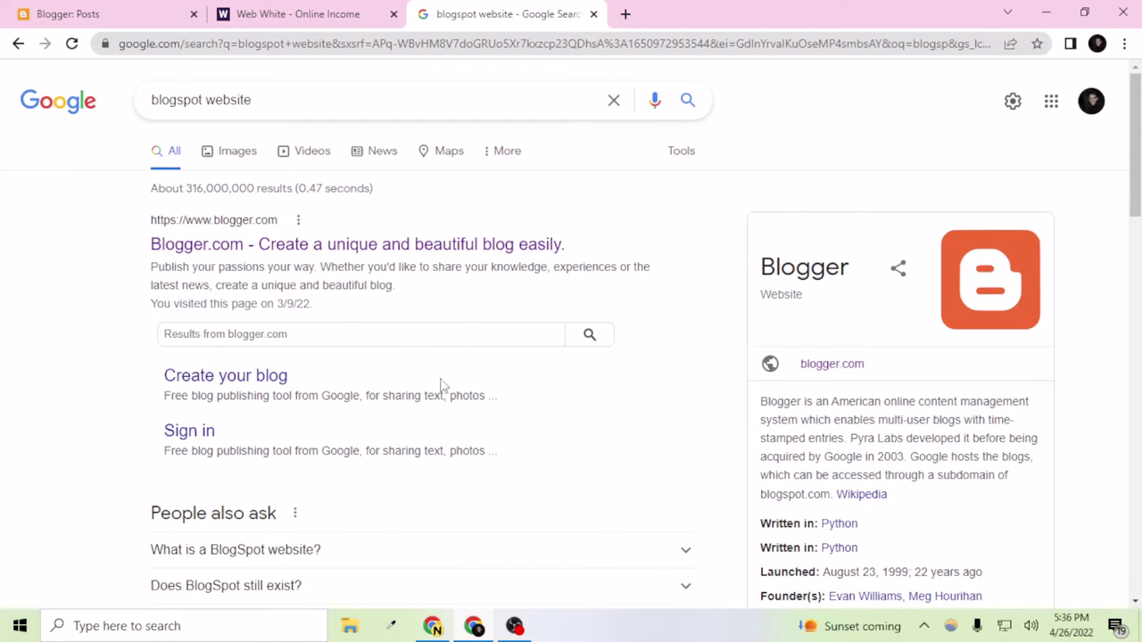
pyautogui.click(255, 247)
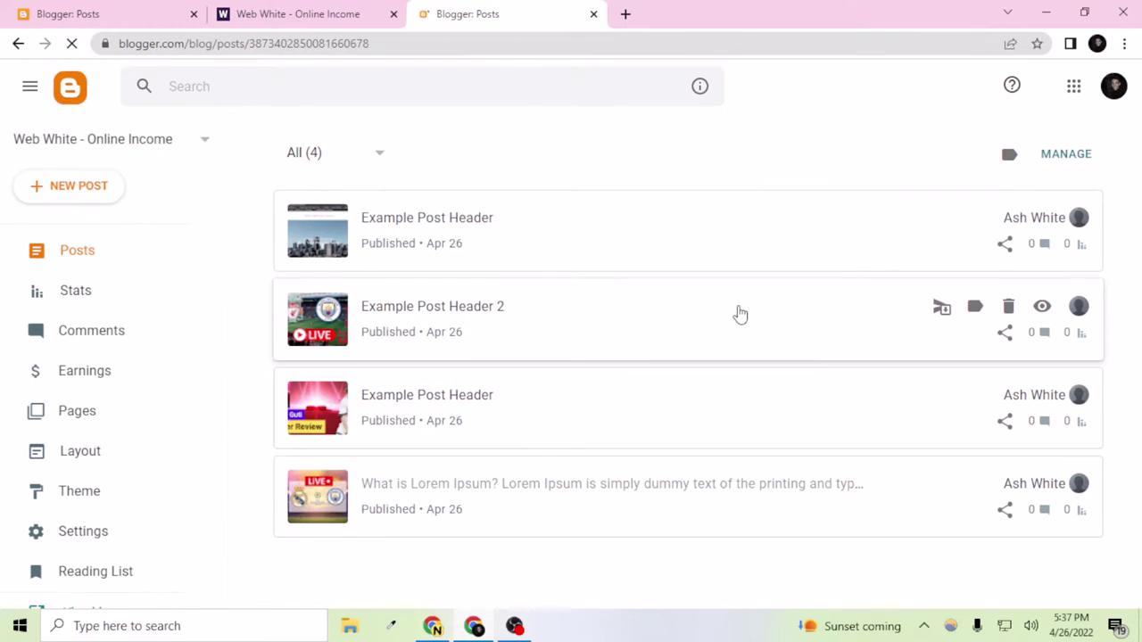
# Step: Open Blogger from the Google apps list in a new browser tab and close the earlier Blogger tab
pyautogui.click(625, 14)
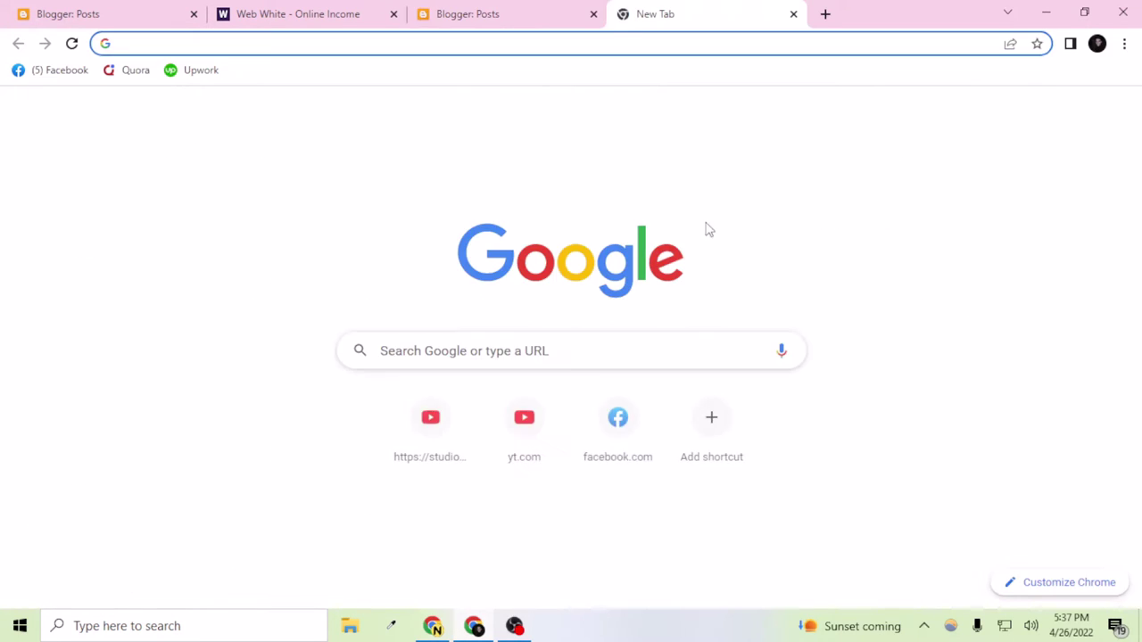
pyautogui.click(1073, 112)
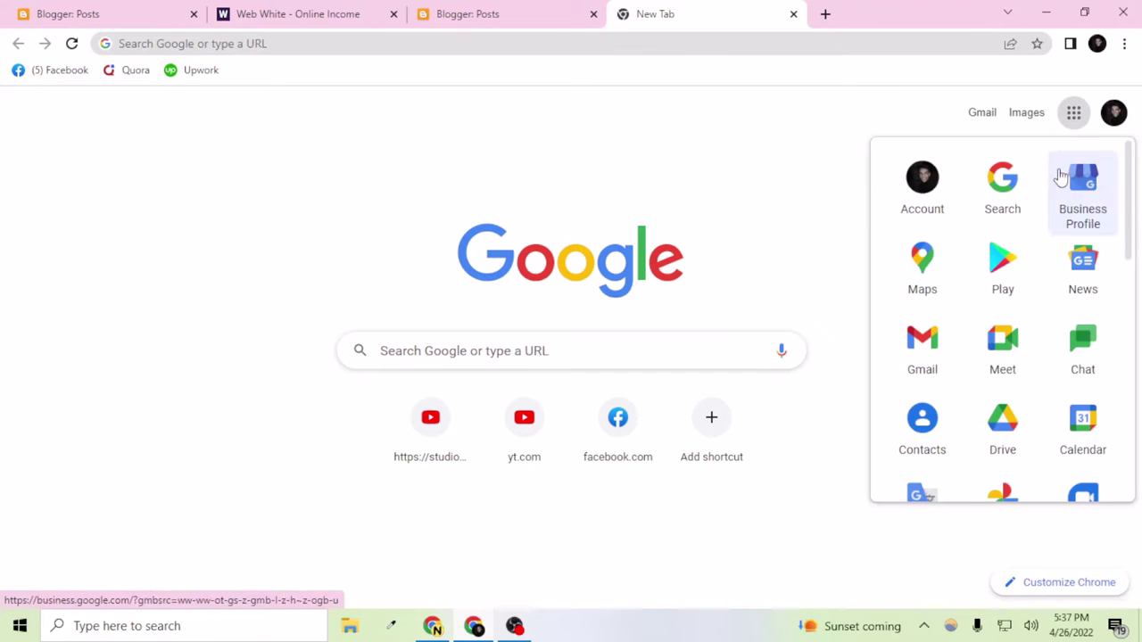
pyautogui.scroll(-5, 1043, 266)
pyautogui.scroll(-2, 1045, 265)
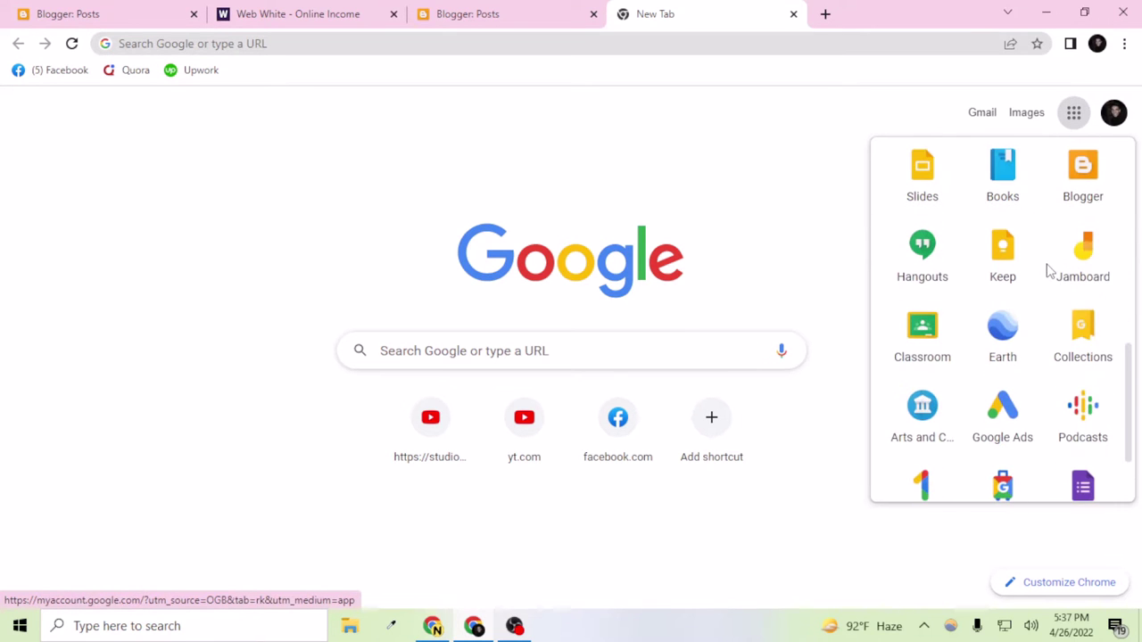
pyautogui.click(1090, 181)
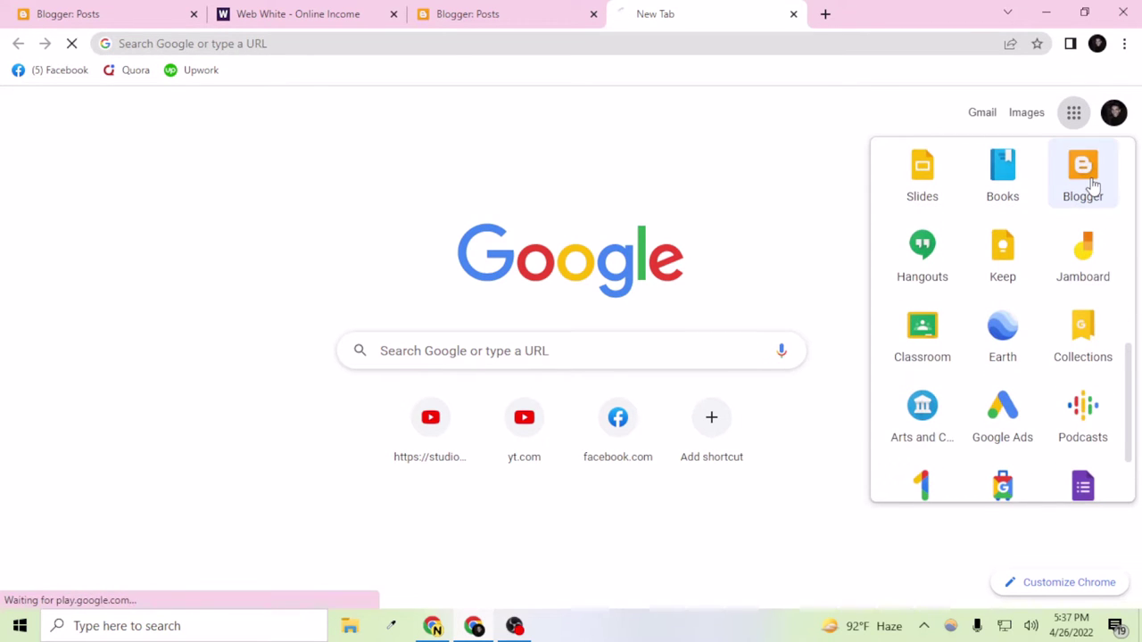
pyautogui.click(593, 14)
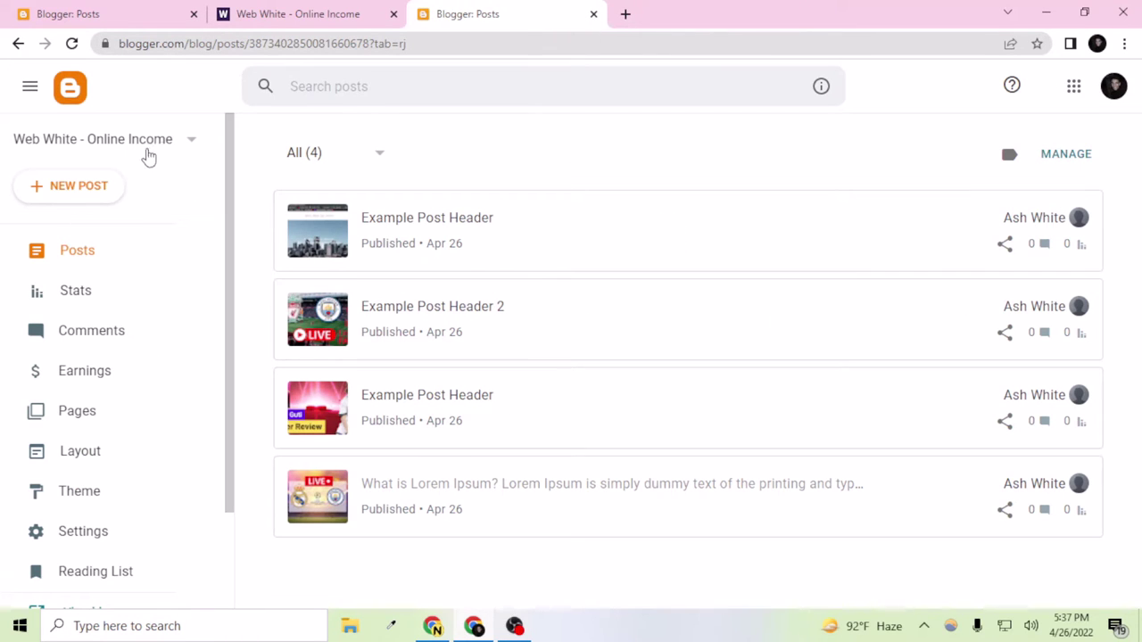
# Step: Open the live Web White - Online Income blog from Blogger and close the older tab showing the same site
pyautogui.click(166, 143)
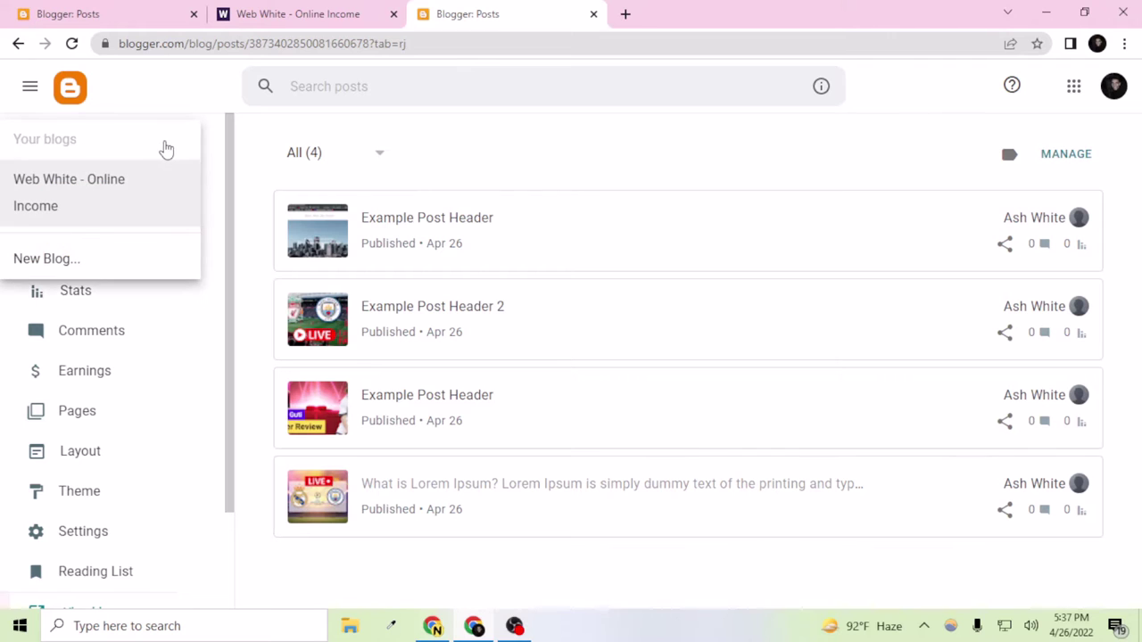
pyautogui.click(205, 102)
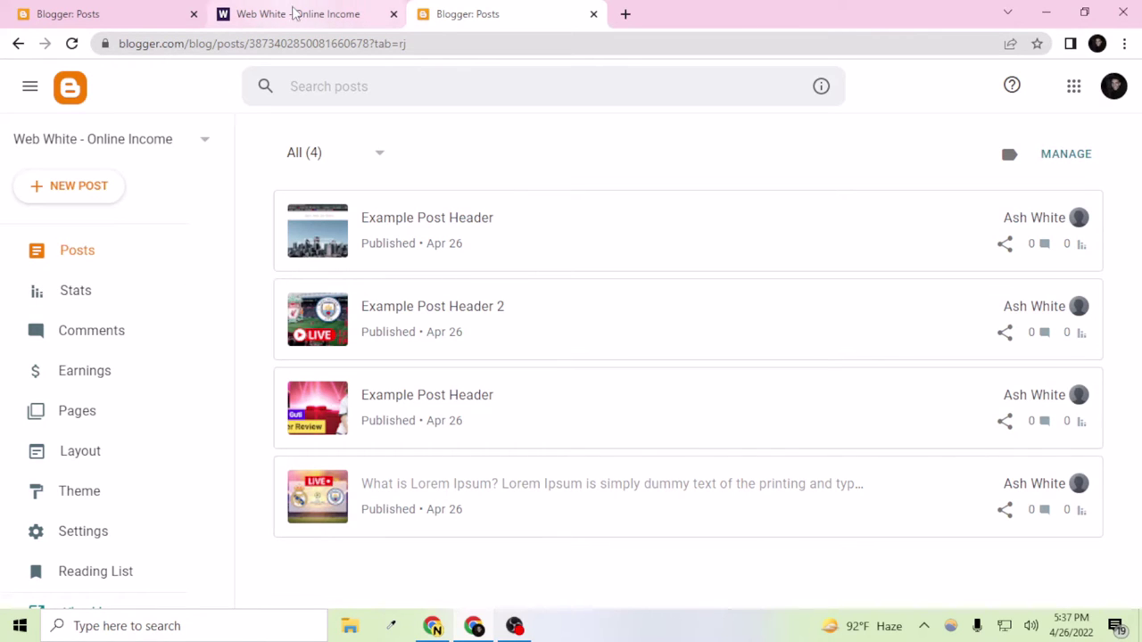
pyautogui.scroll(-1, 143, 571)
pyautogui.scroll(-1, 125, 549)
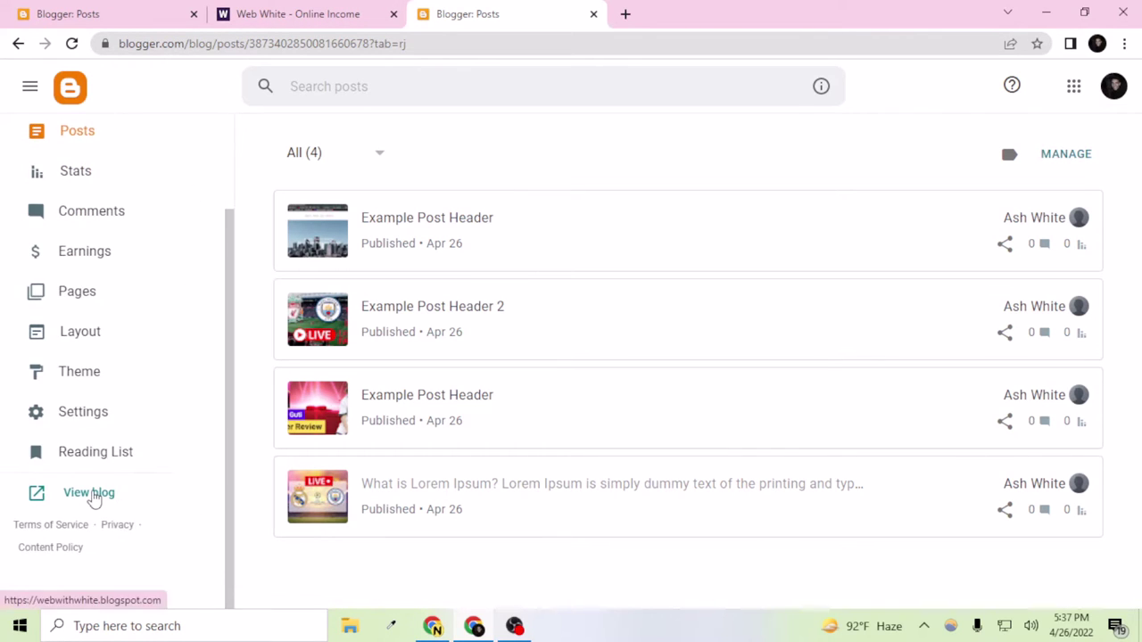
pyautogui.click(93, 496)
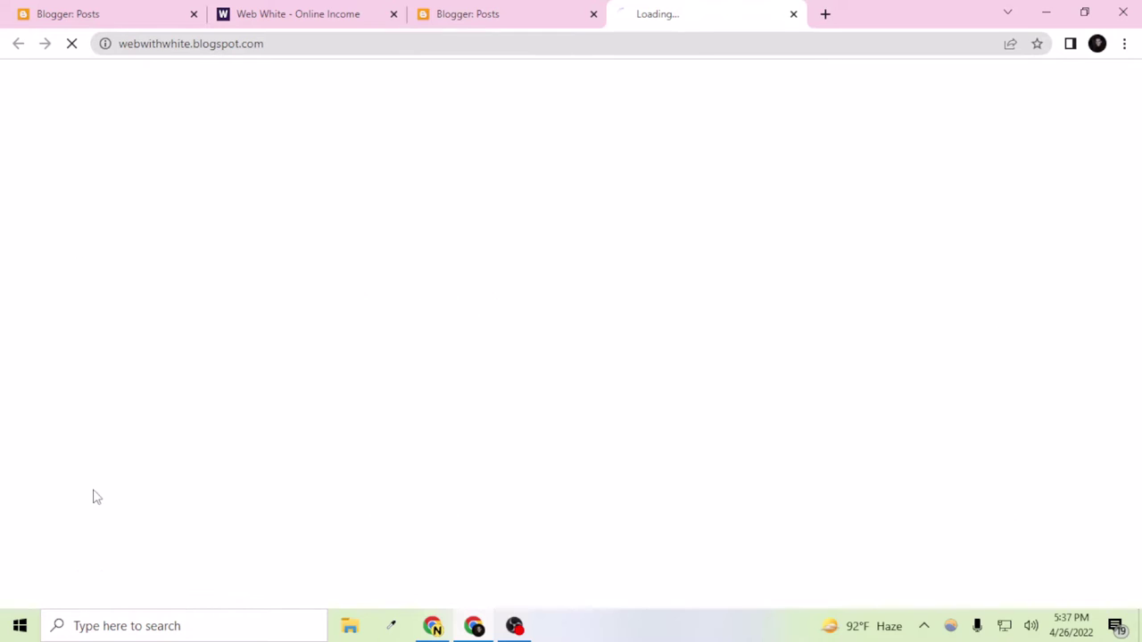
pyautogui.click(393, 13)
# Step: Look through the live blog's home page and close it to return to the Blogger posts list
pyautogui.scroll(-5, 414, 339)
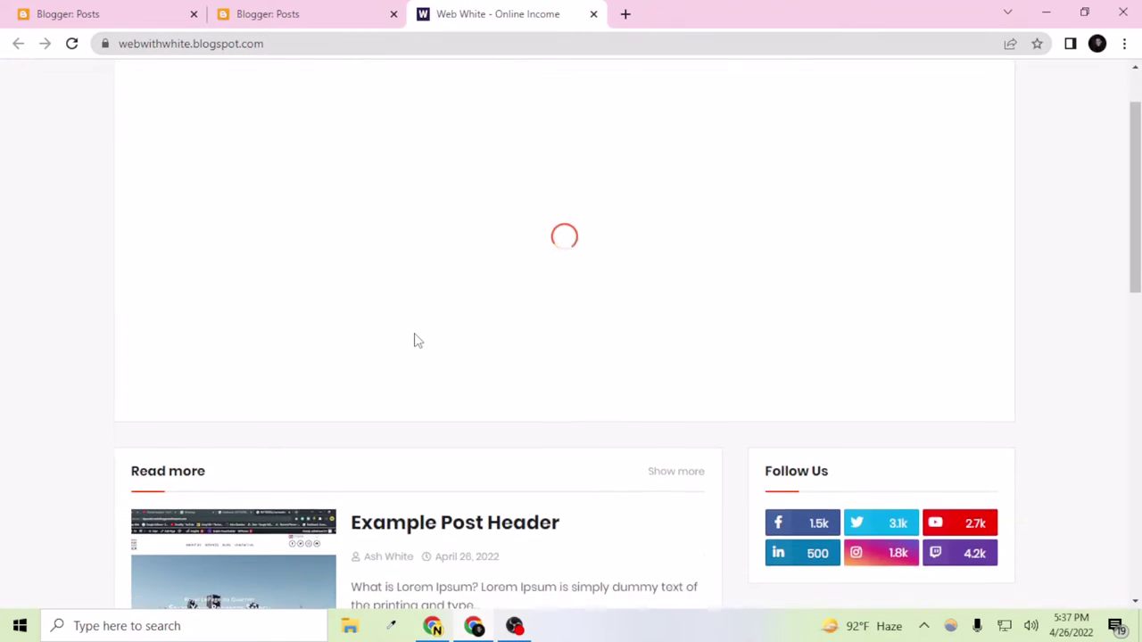
pyautogui.scroll(-4, 415, 339)
pyautogui.scroll(10, 415, 339)
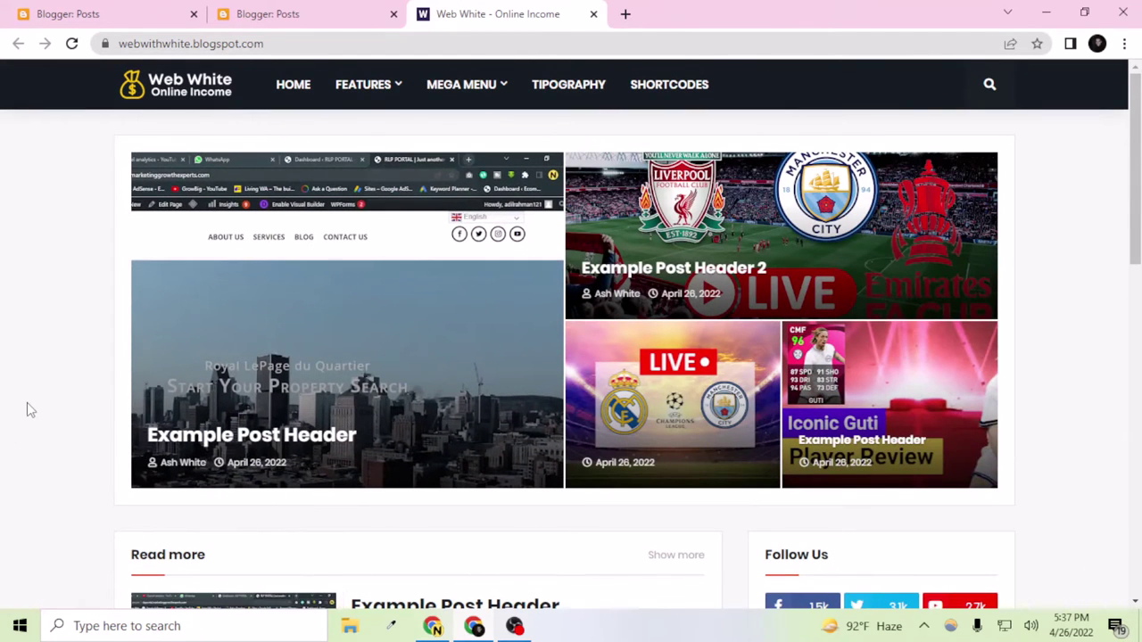
pyautogui.click(594, 15)
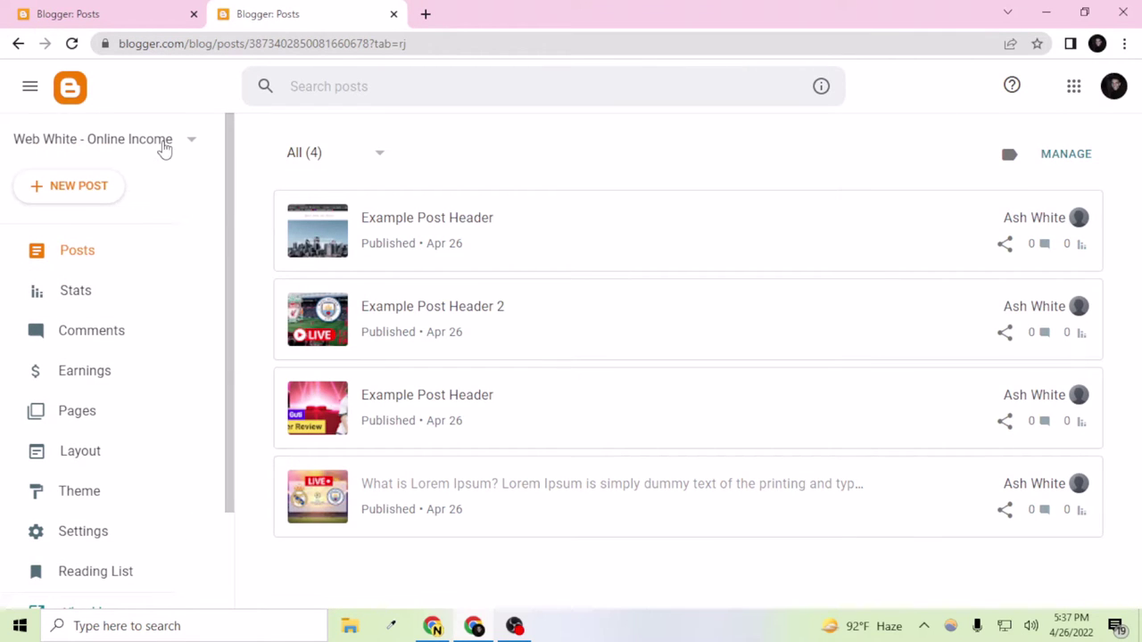
# Step: Create a new blog titled My New Blog with the address gutipes7.blogspot.com
pyautogui.click(150, 142)
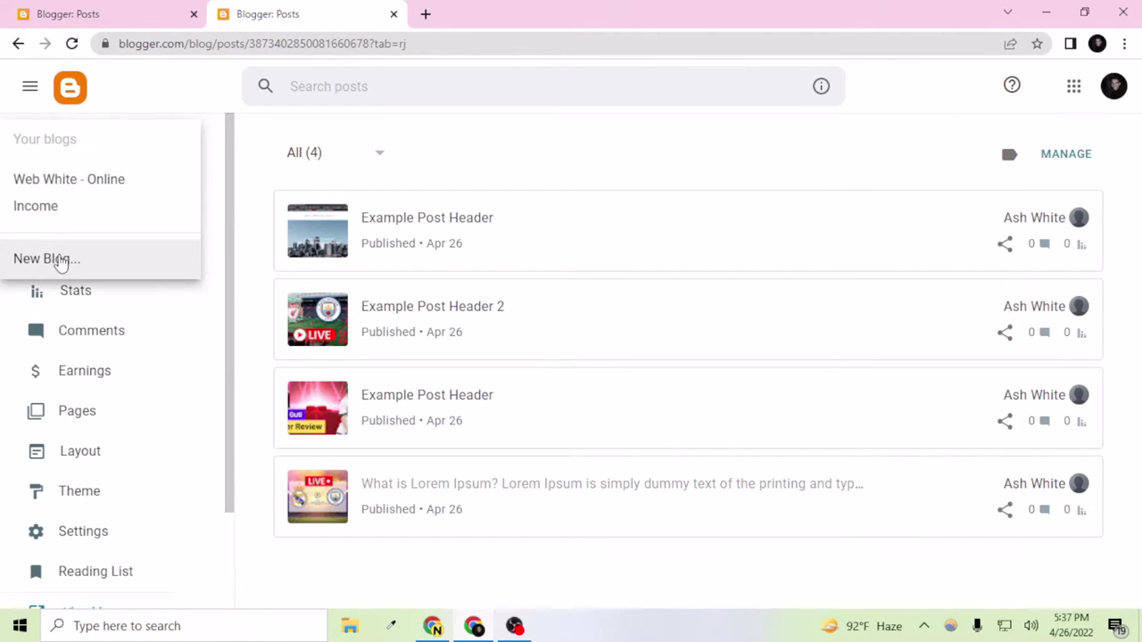
pyautogui.click(61, 260)
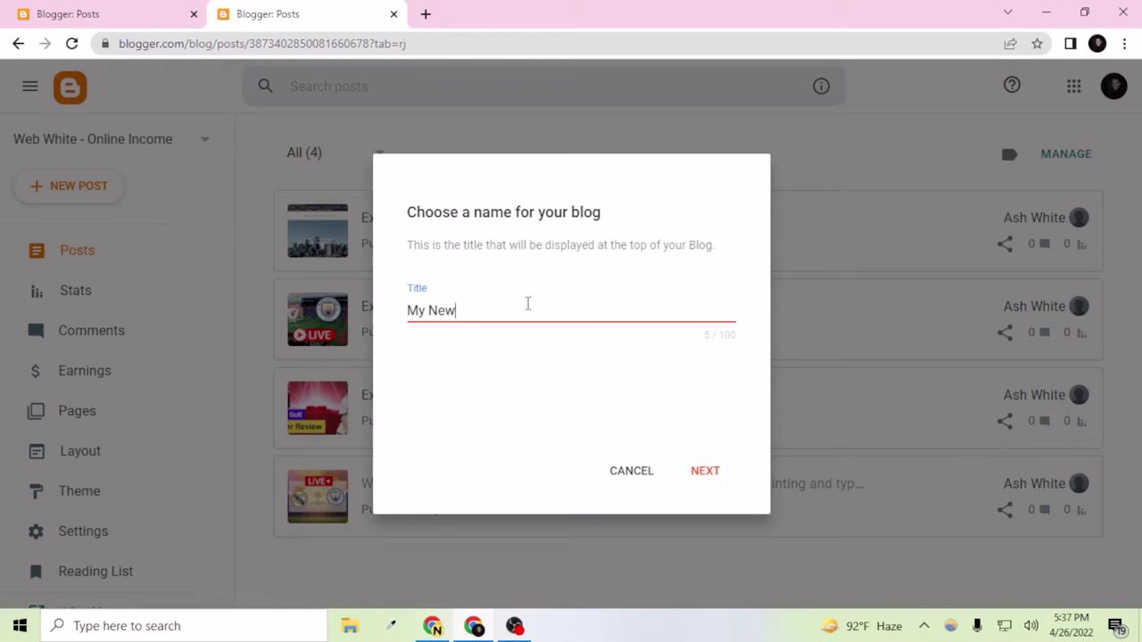
pyautogui.write('Blog')
pyautogui.click(705, 470)
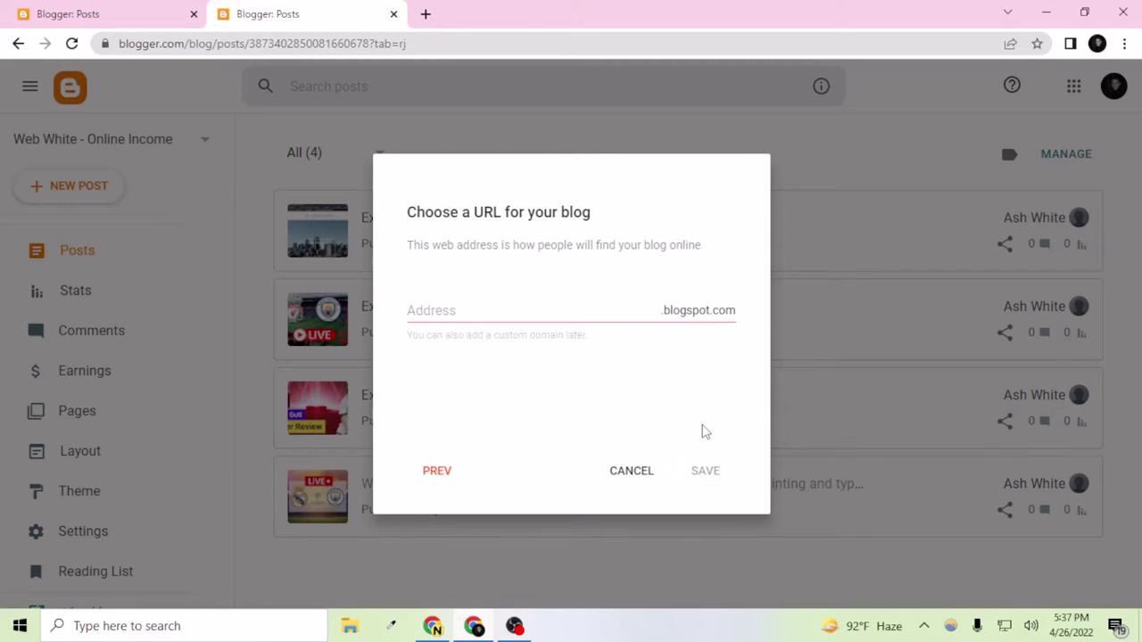
pyautogui.click(619, 309)
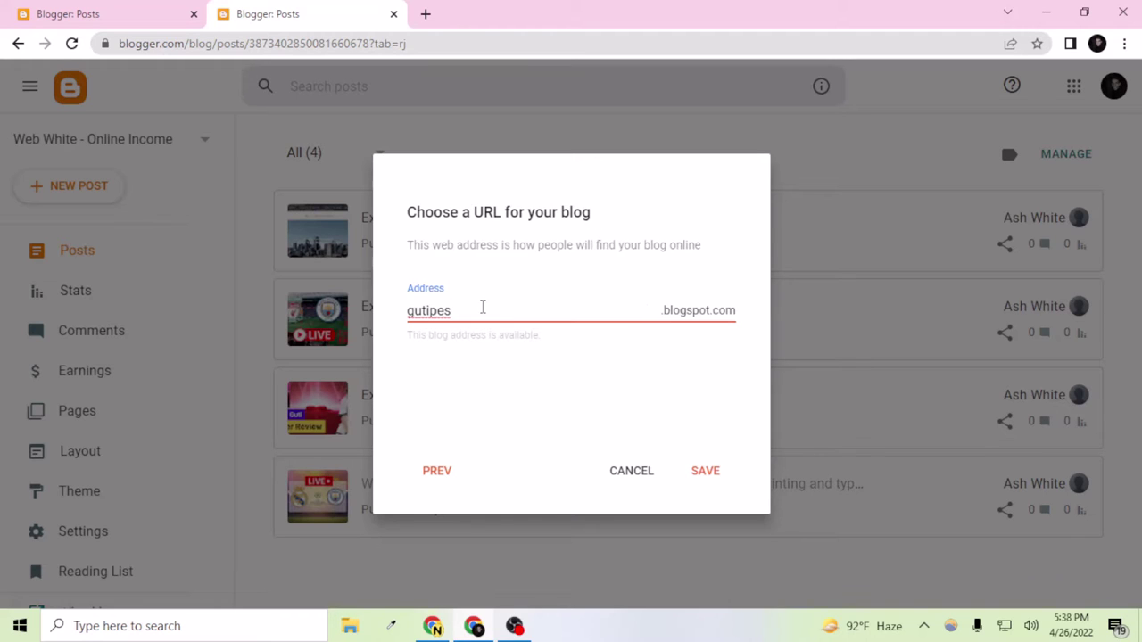
pyautogui.write('7')
pyautogui.click(702, 479)
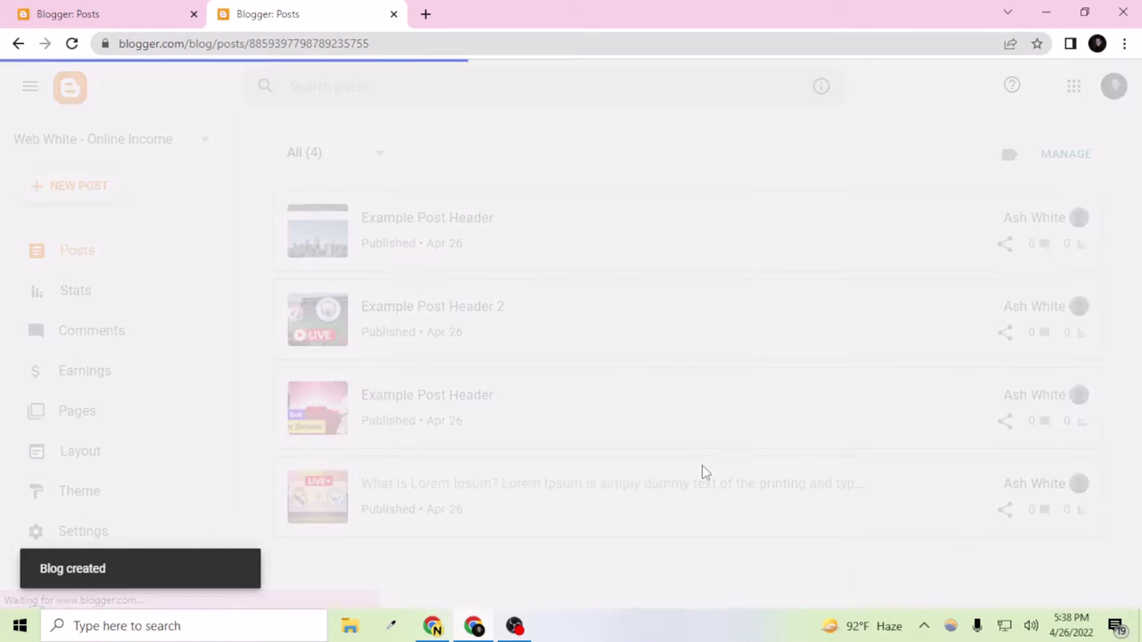
# Step: View the new live blog, check its web address and side menu, and return to its Blogger posts list
pyautogui.scroll(-3, 155, 298)
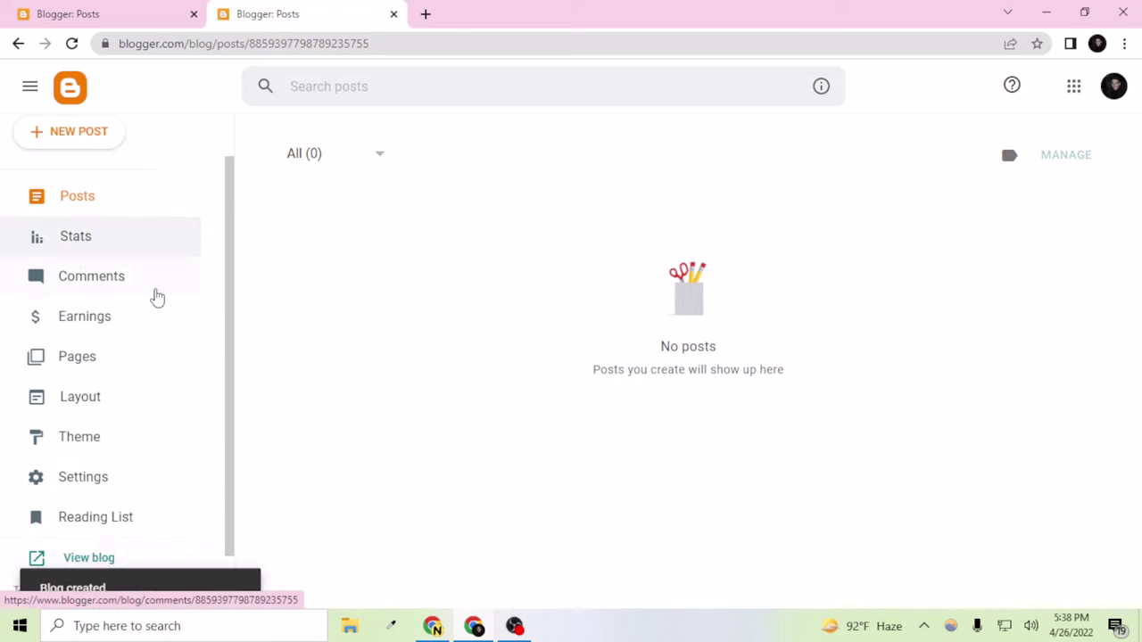
pyautogui.click(121, 501)
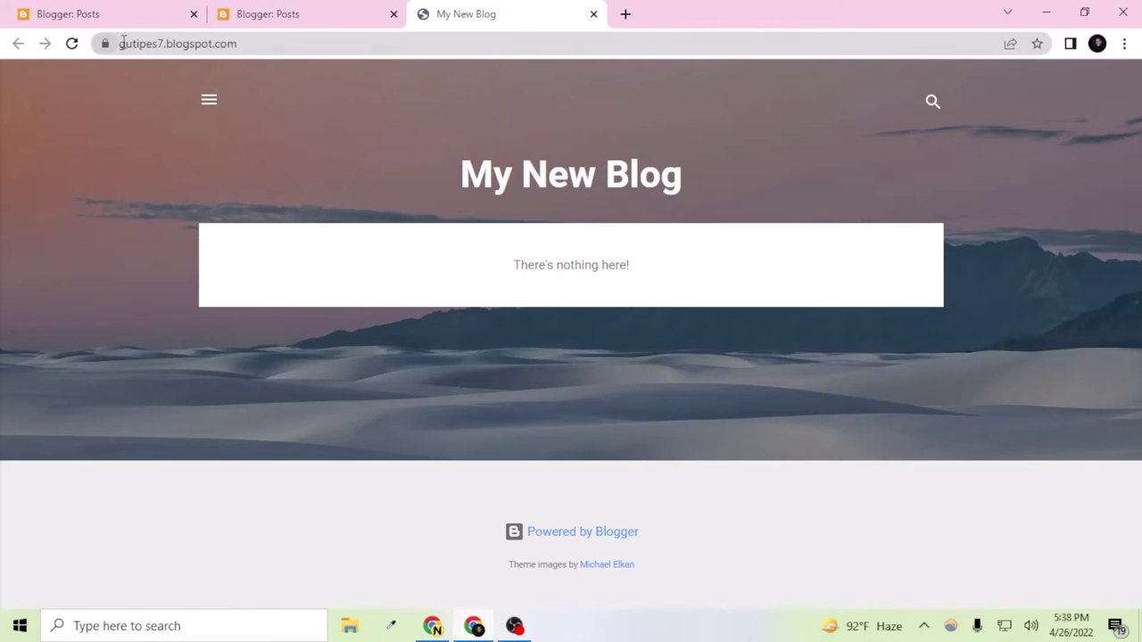
pyautogui.moveTo(123, 43); pyautogui.dragTo(234, 45)
pyautogui.click(338, 330)
pyautogui.click(202, 102)
pyautogui.click(253, 127)
pyautogui.click(373, 9)
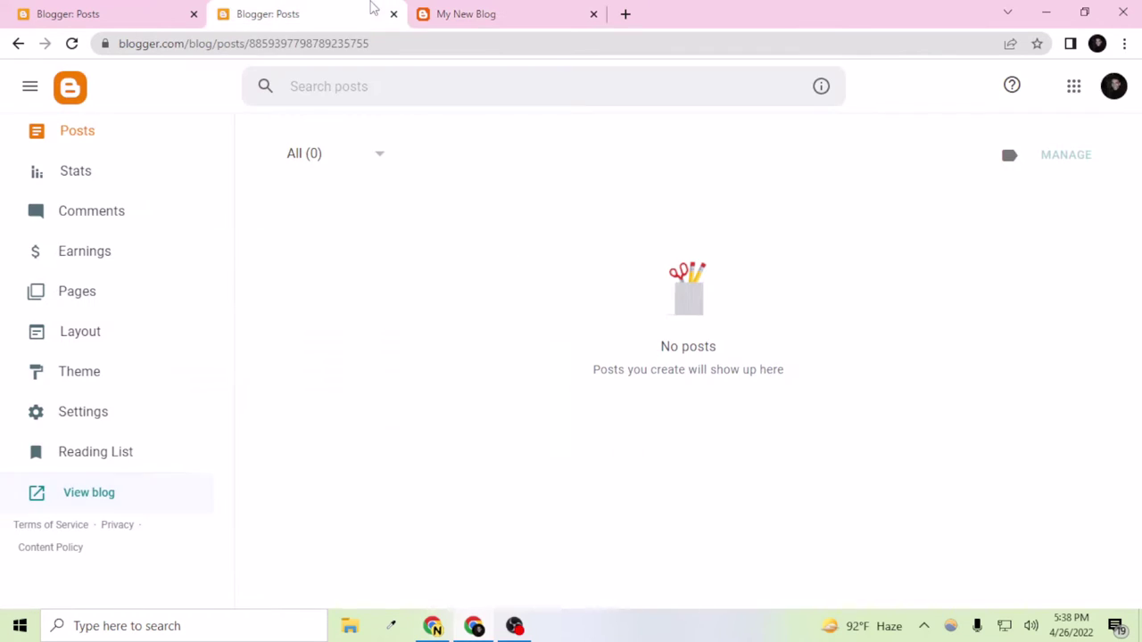
# Step: Open the new blog's theme settings and look through the built-in theme gallery from Contempo to Picture Window
pyautogui.click(105, 386)
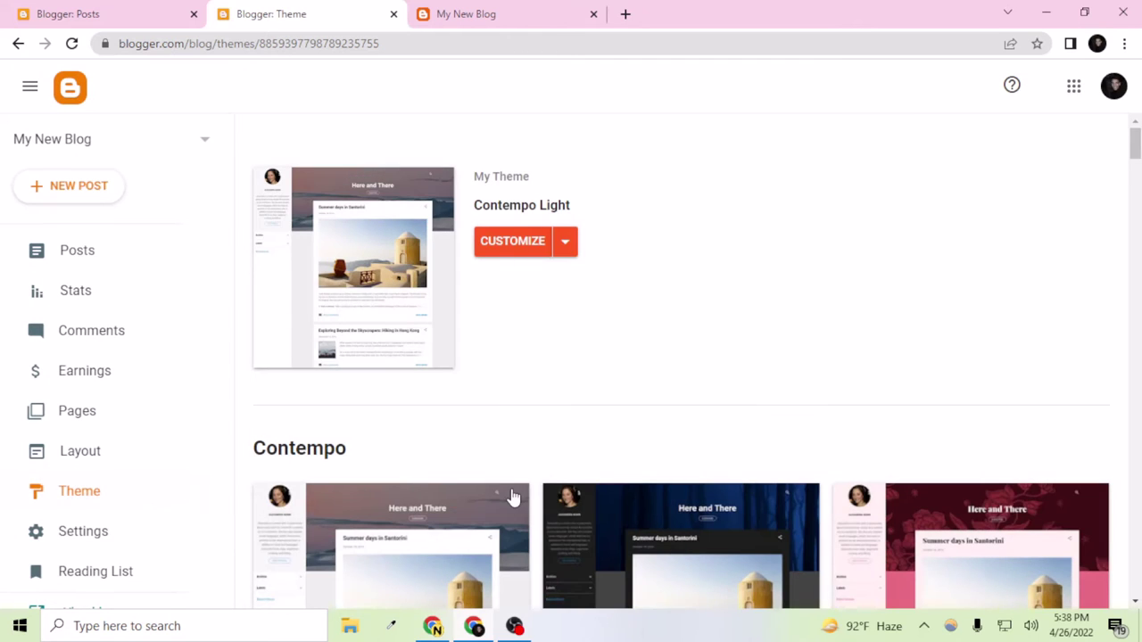
pyautogui.scroll(-2, 513, 497)
pyautogui.scroll(-2, 514, 497)
pyautogui.scroll(-3, 513, 497)
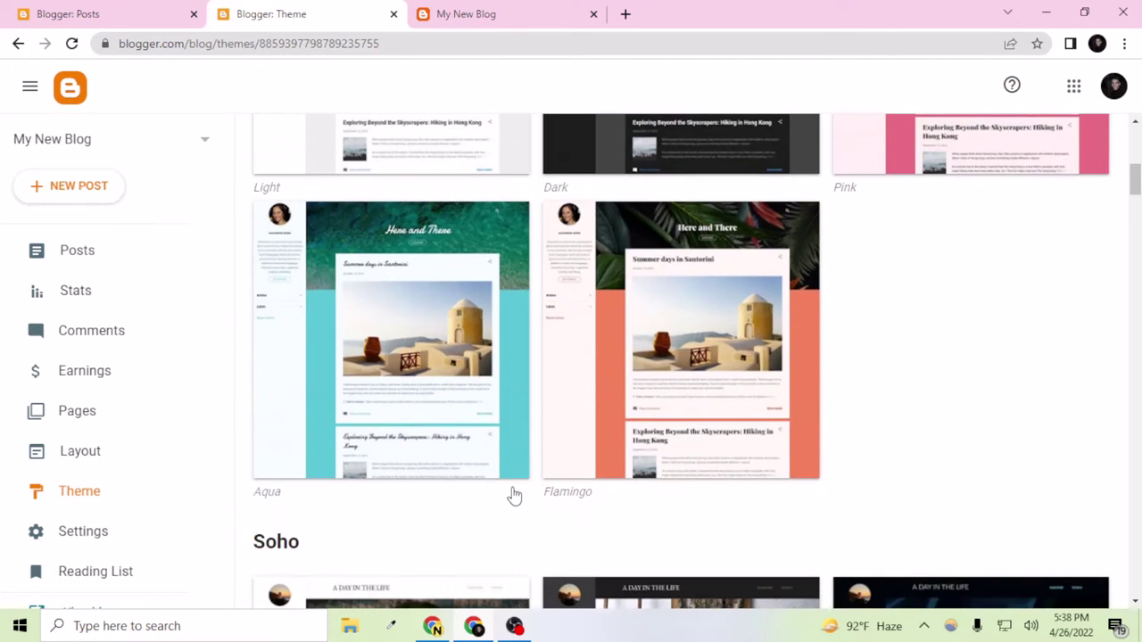
pyautogui.scroll(-4, 514, 491)
pyautogui.scroll(-4, 516, 482)
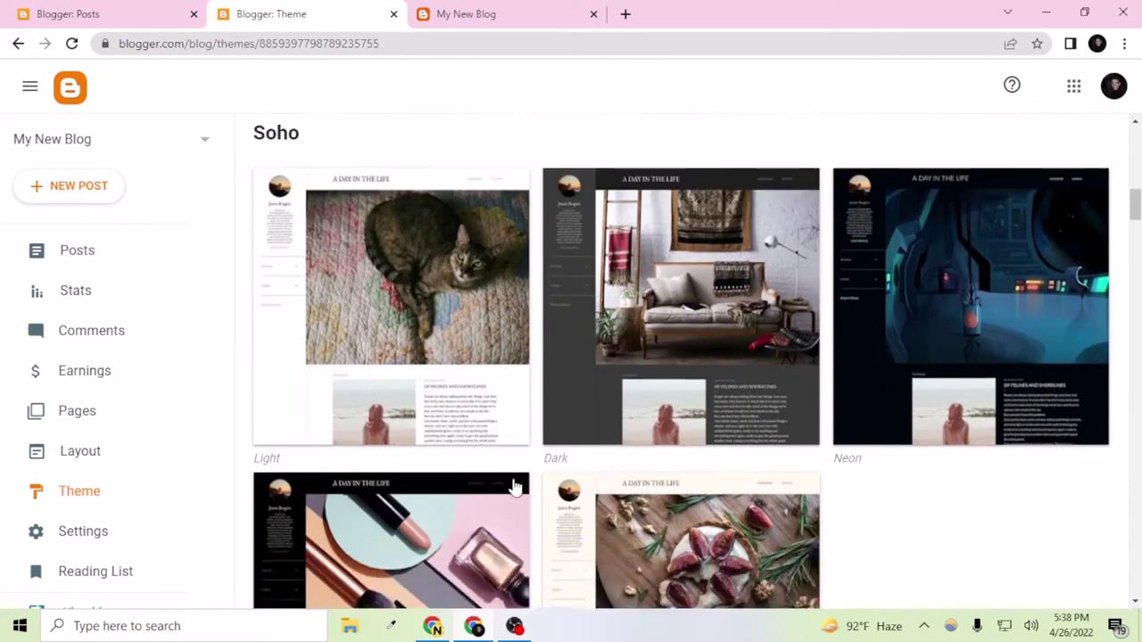
pyautogui.scroll(-4, 515, 479)
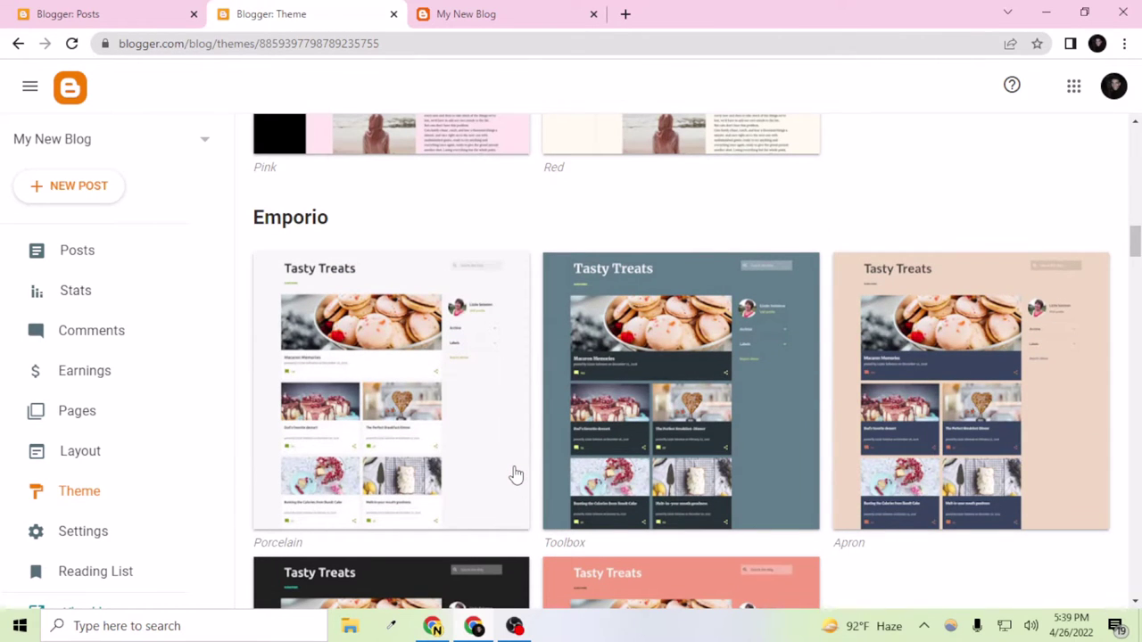
pyautogui.scroll(-3, 515, 475)
pyautogui.scroll(-4, 518, 470)
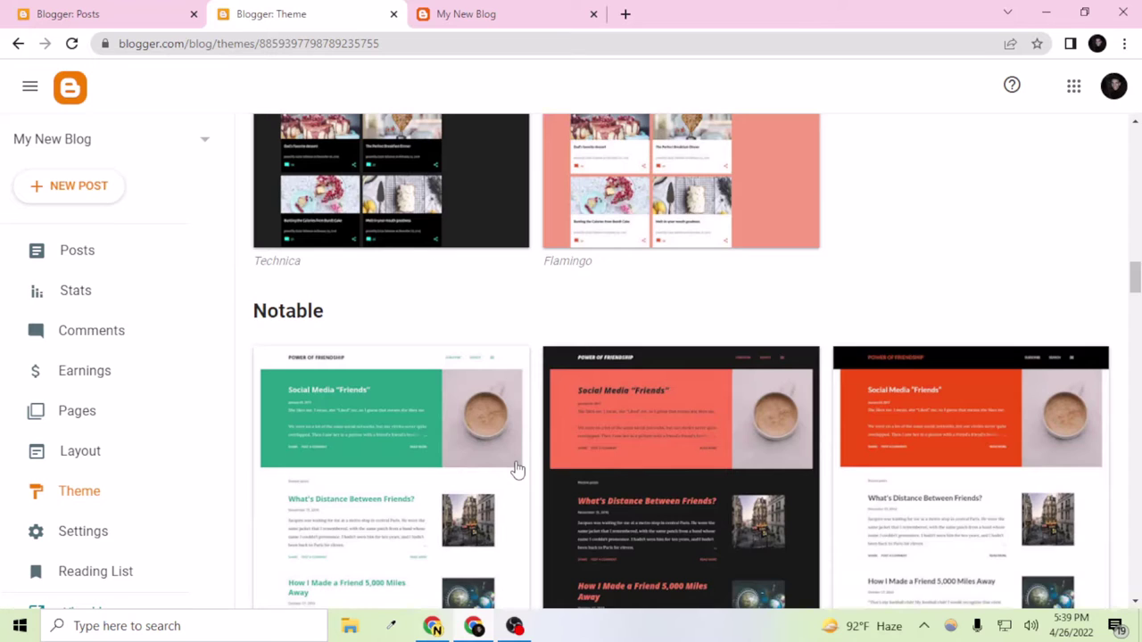
pyautogui.scroll(-16, 518, 468)
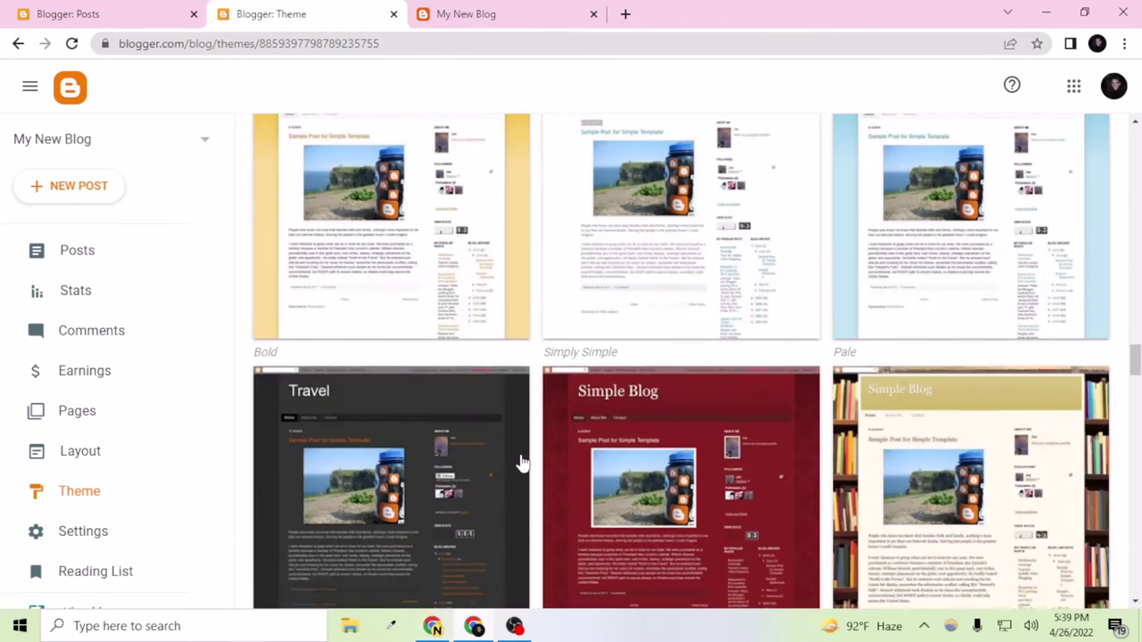
pyautogui.scroll(1, 522, 457)
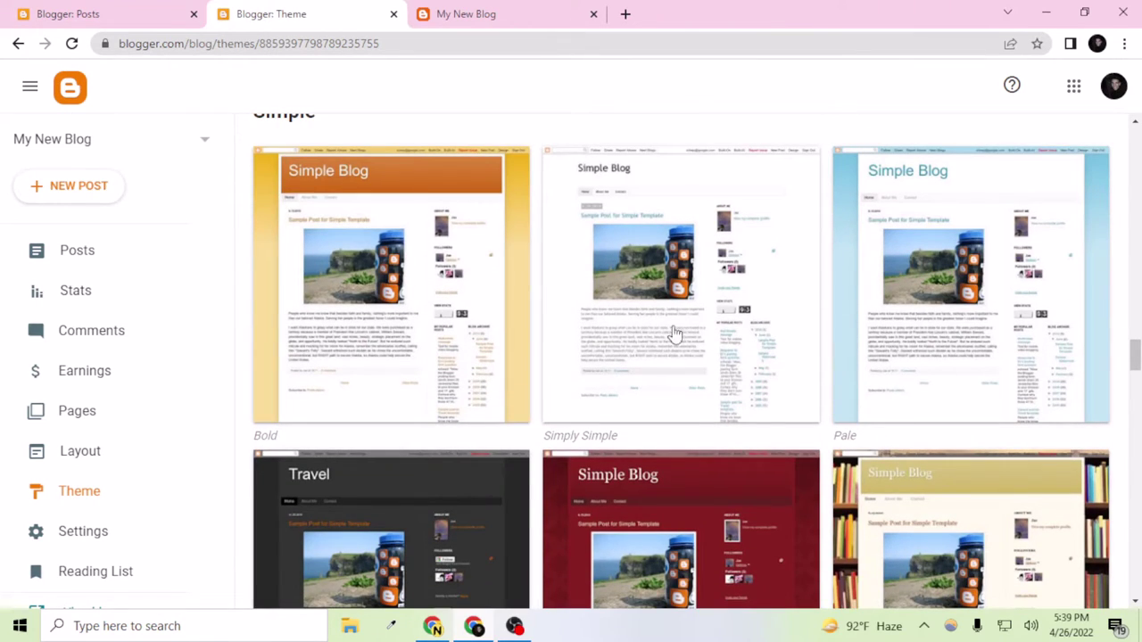
pyautogui.scroll(-4, 647, 332)
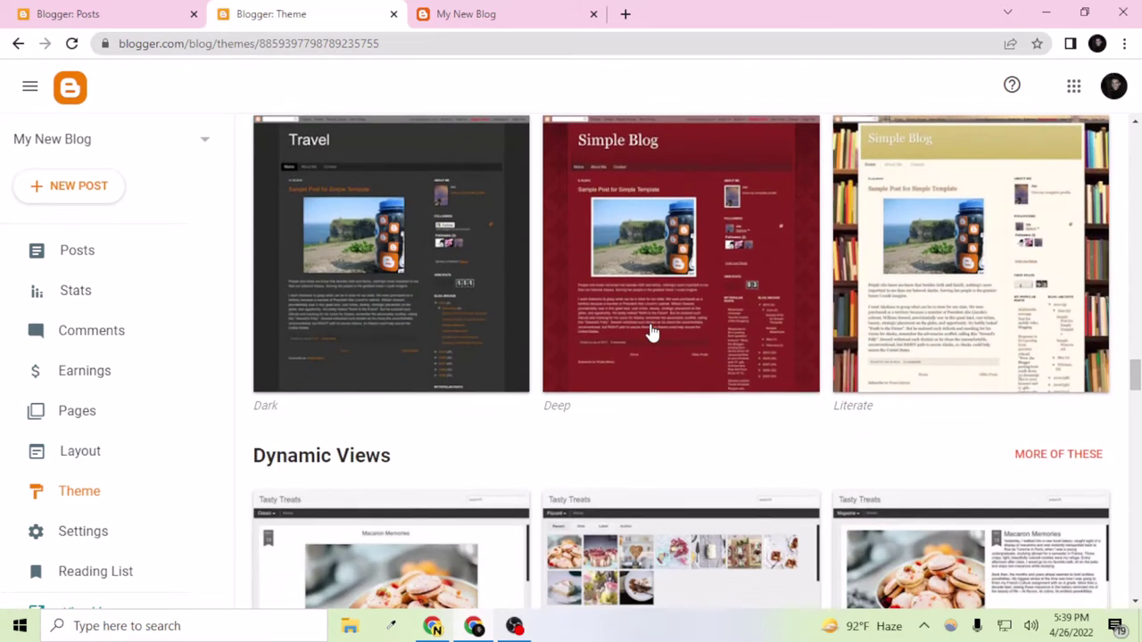
pyautogui.scroll(-12, 648, 332)
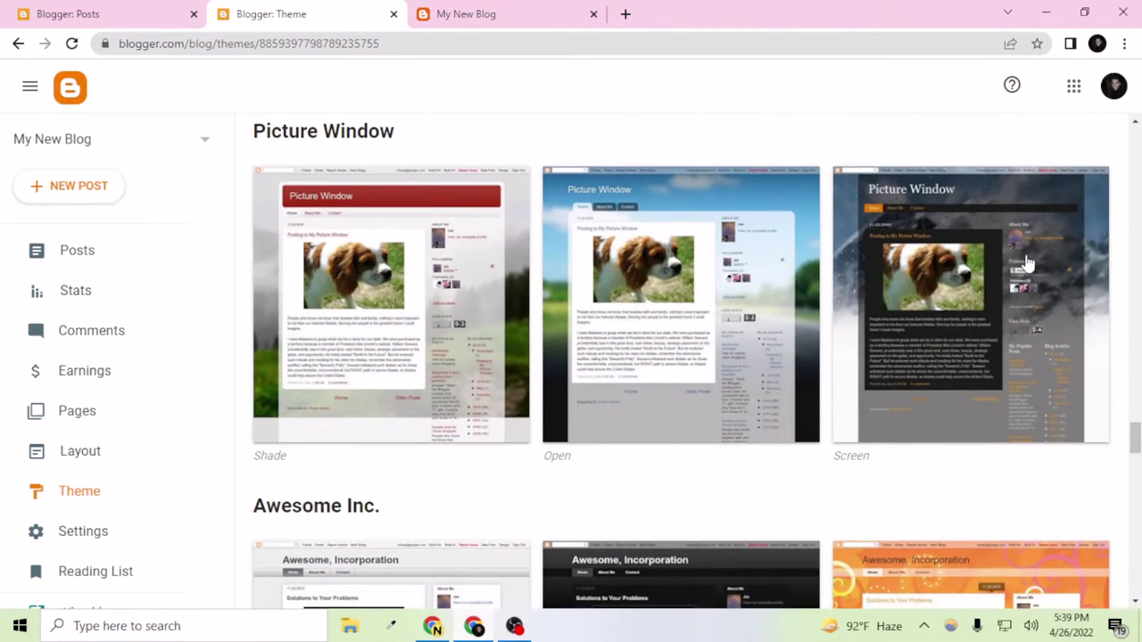
# Step: Select the Picture Window Screen theme and preview it on My New Blog
pyautogui.scroll(-1, 981, 320)
pyautogui.scroll(-1, 985, 294)
pyautogui.scroll(2, 961, 347)
pyautogui.click(940, 329)
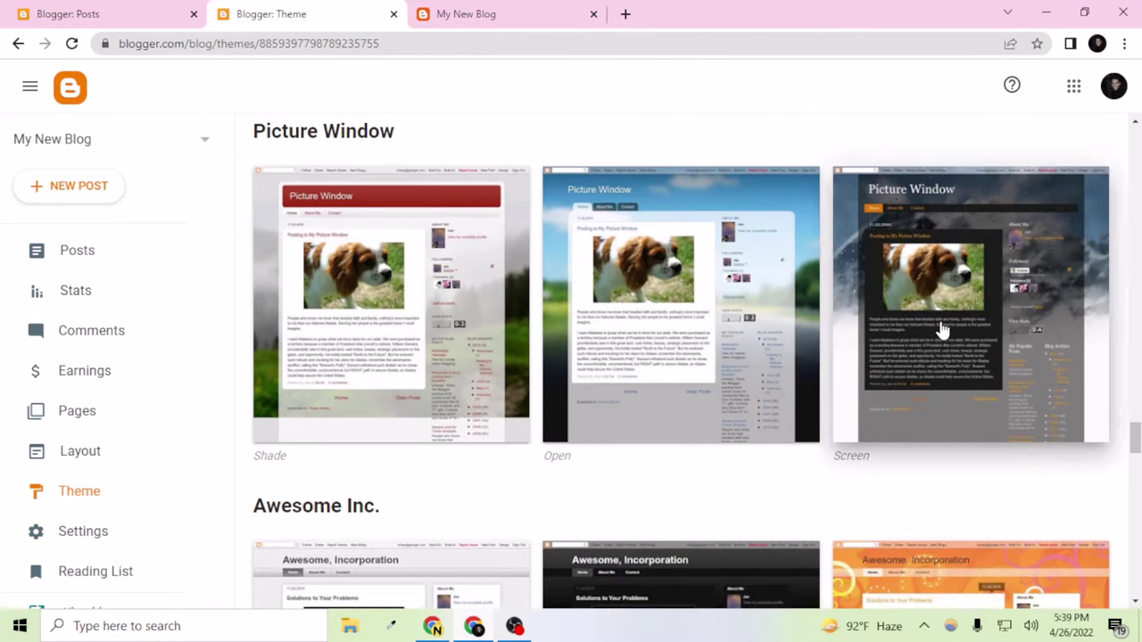
pyautogui.scroll(-2, 705, 424)
pyautogui.scroll(-1, 673, 439)
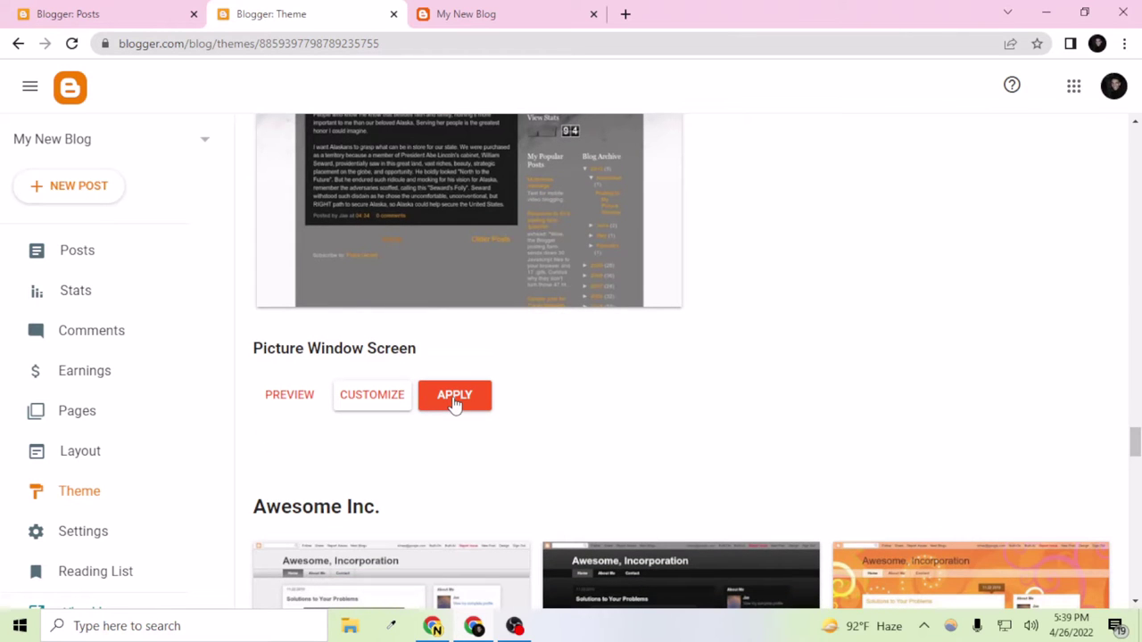
pyautogui.click(278, 398)
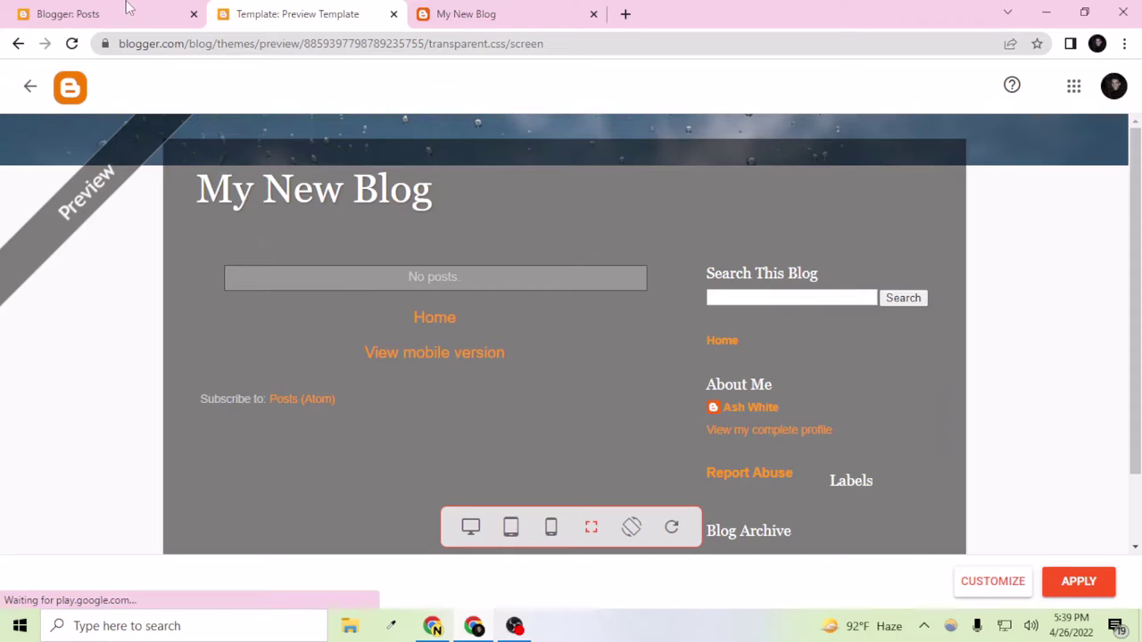
# Step: Open the live Web White - Online Income blog from its Blogger posts page and look through its home page design
pyautogui.click(129, 11)
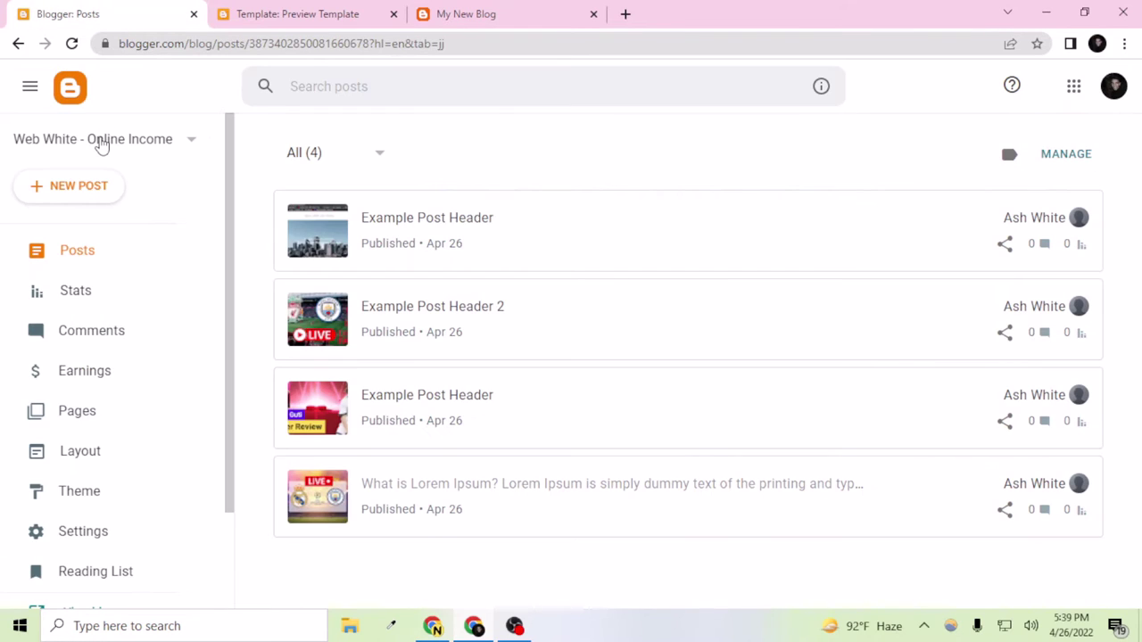
pyautogui.scroll(-2, 107, 575)
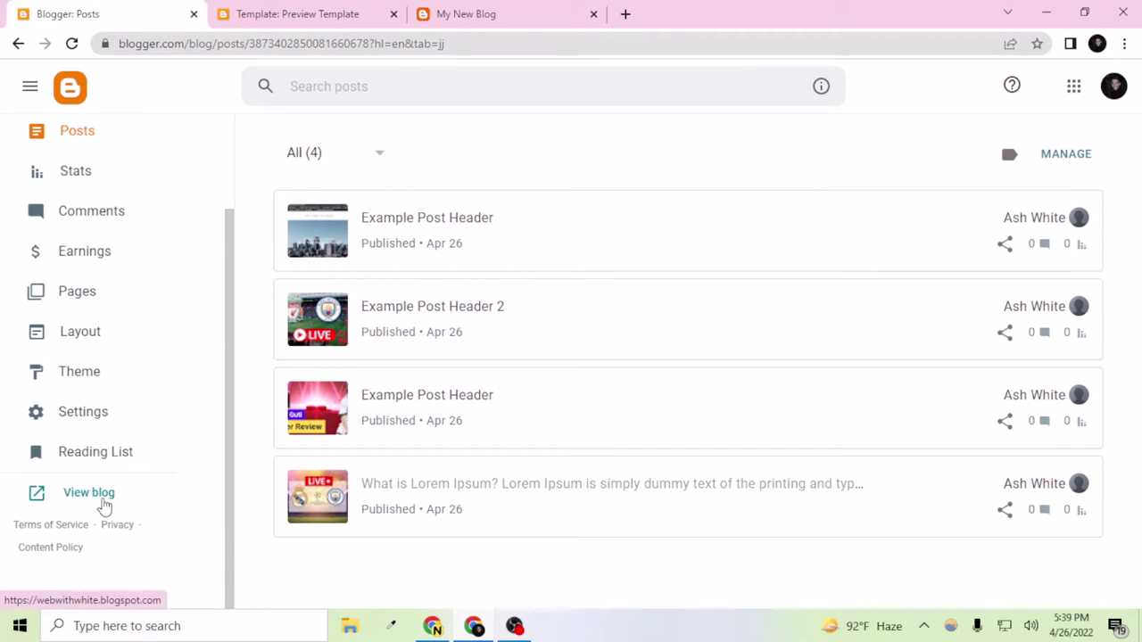
pyautogui.click(89, 493)
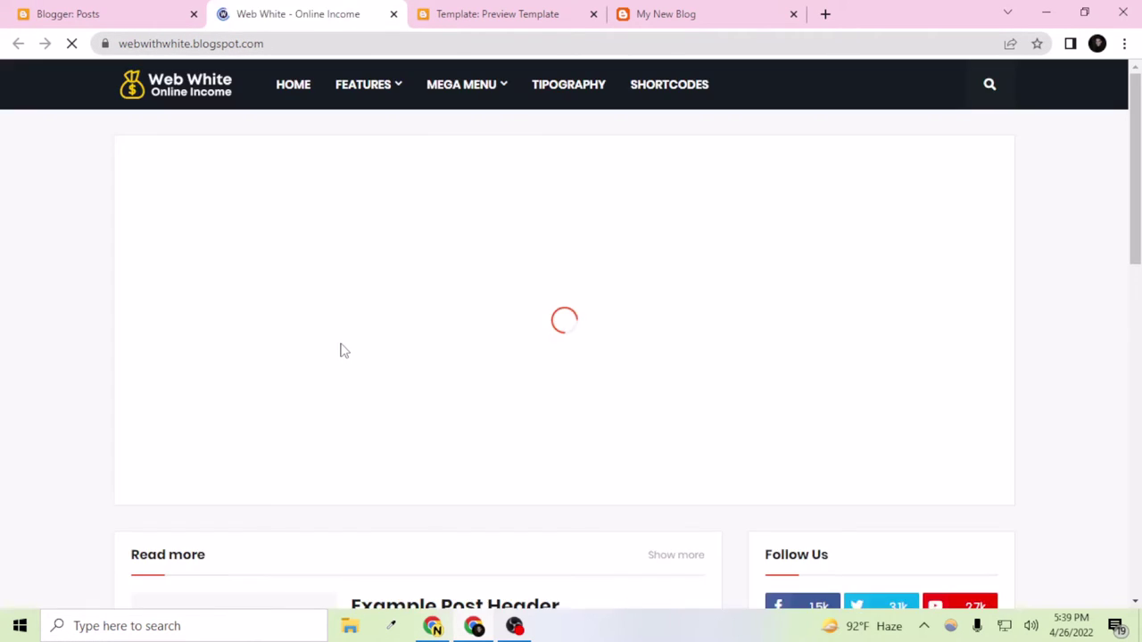
pyautogui.scroll(-10, 343, 348)
pyautogui.scroll(10, 348, 351)
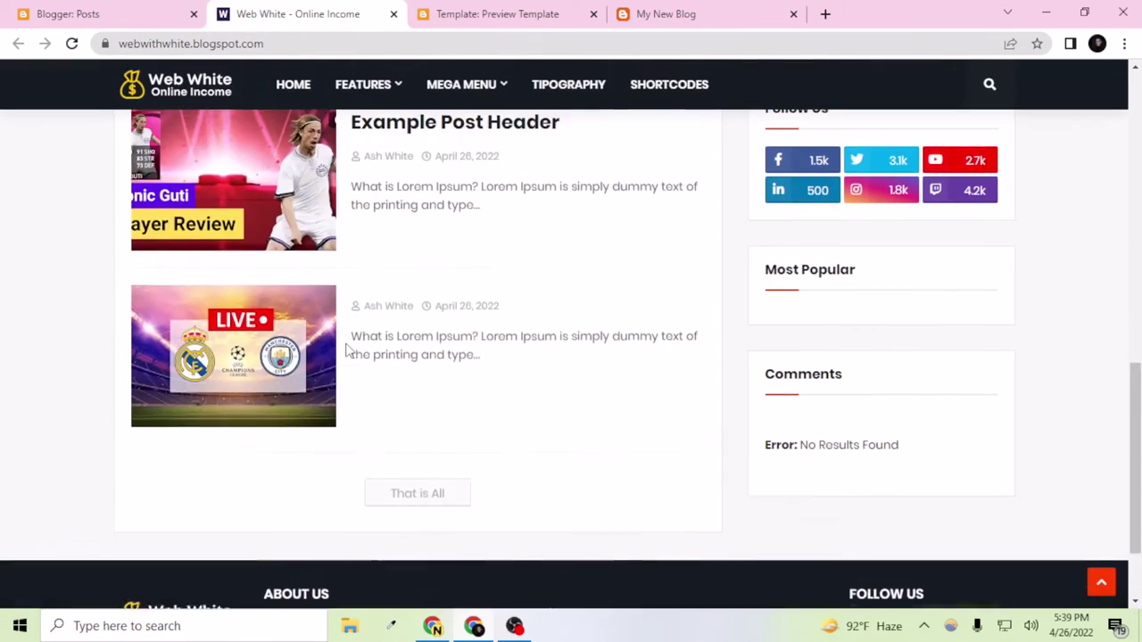
pyautogui.scroll(-10, 353, 350)
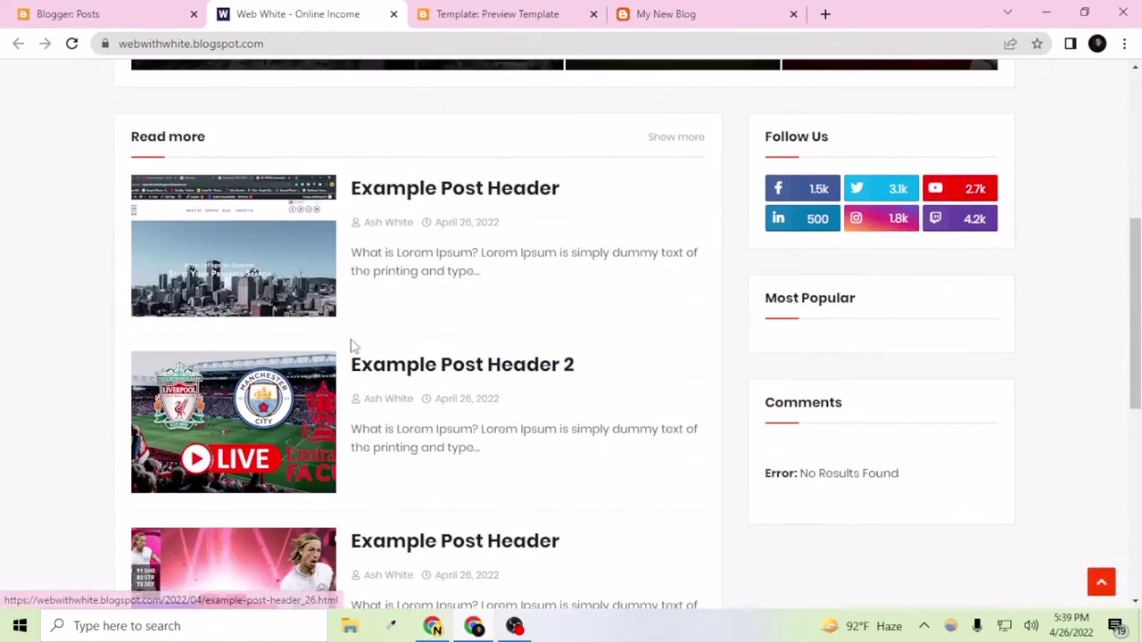
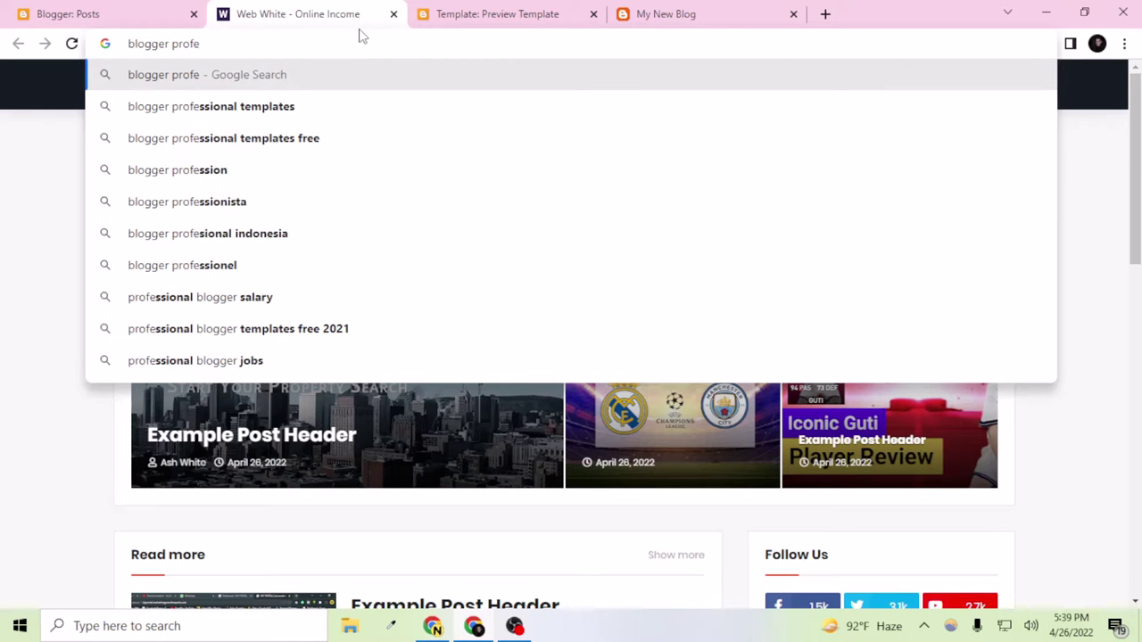
# Step: Search Google for "blogger professional templates" and browse the image results
pyautogui.press('Down')
pyautogui.press('Return')
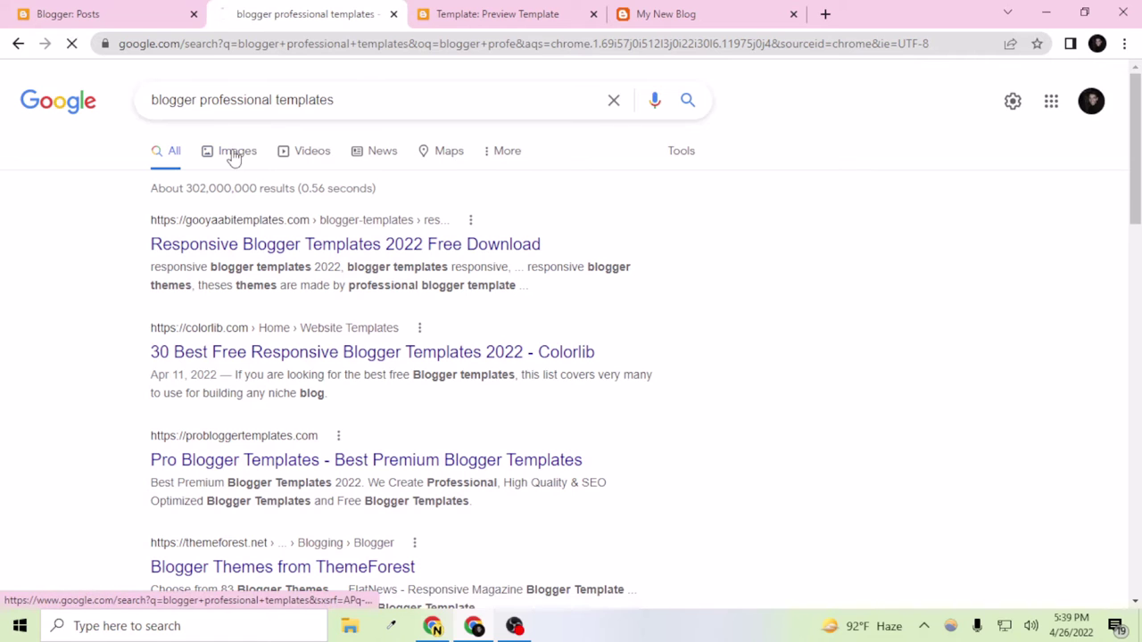
pyautogui.click(233, 153)
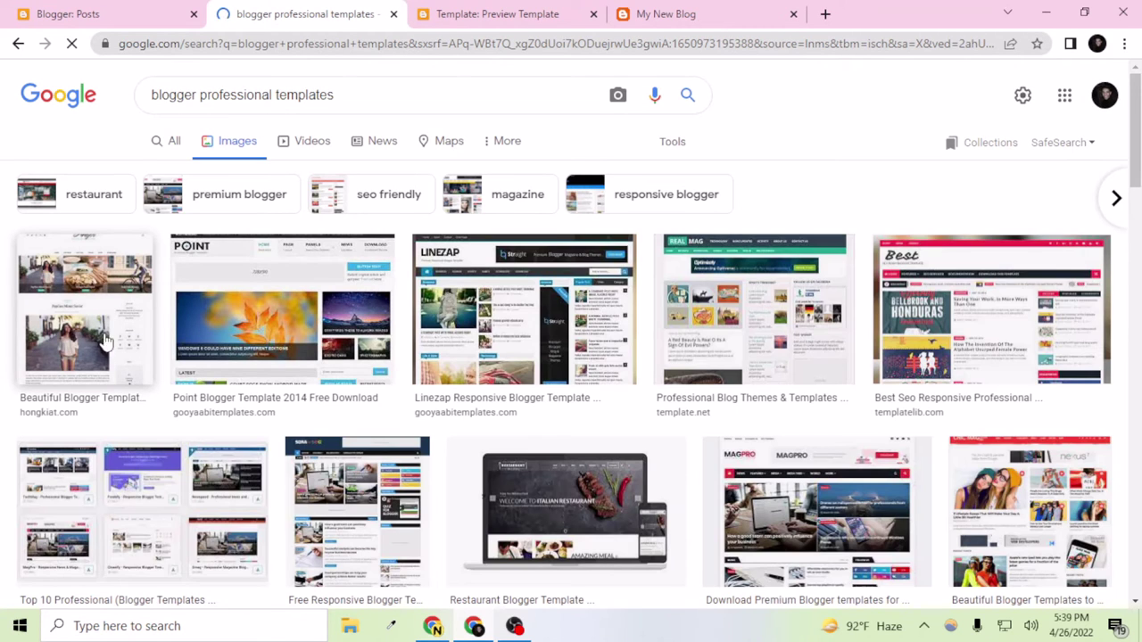
pyautogui.scroll(-1, 483, 228)
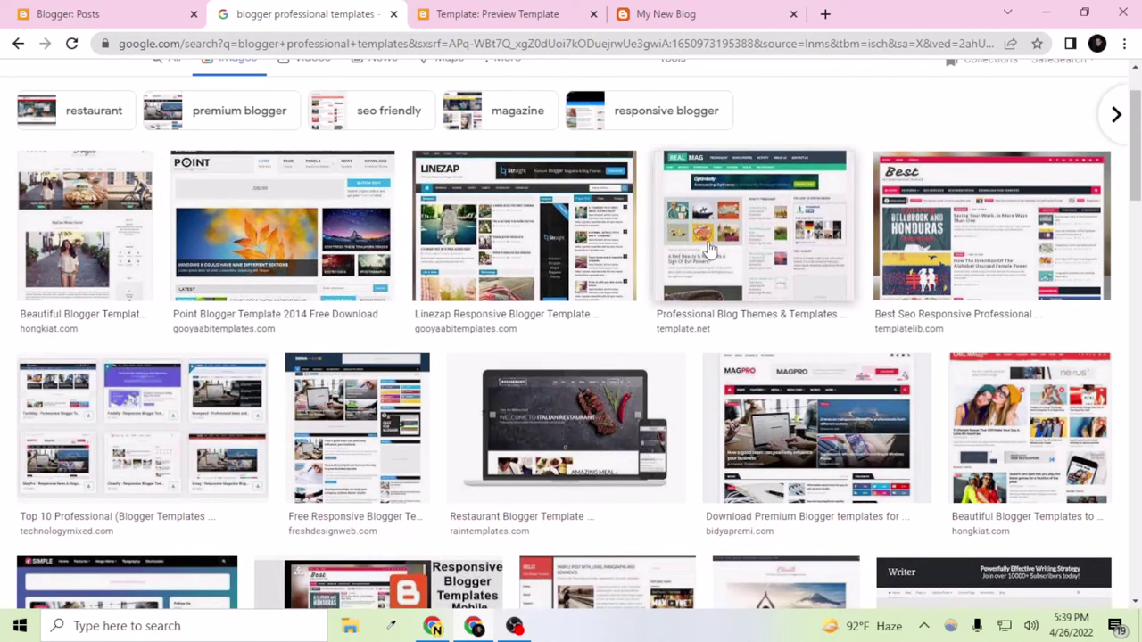
pyautogui.scroll(-2, 820, 272)
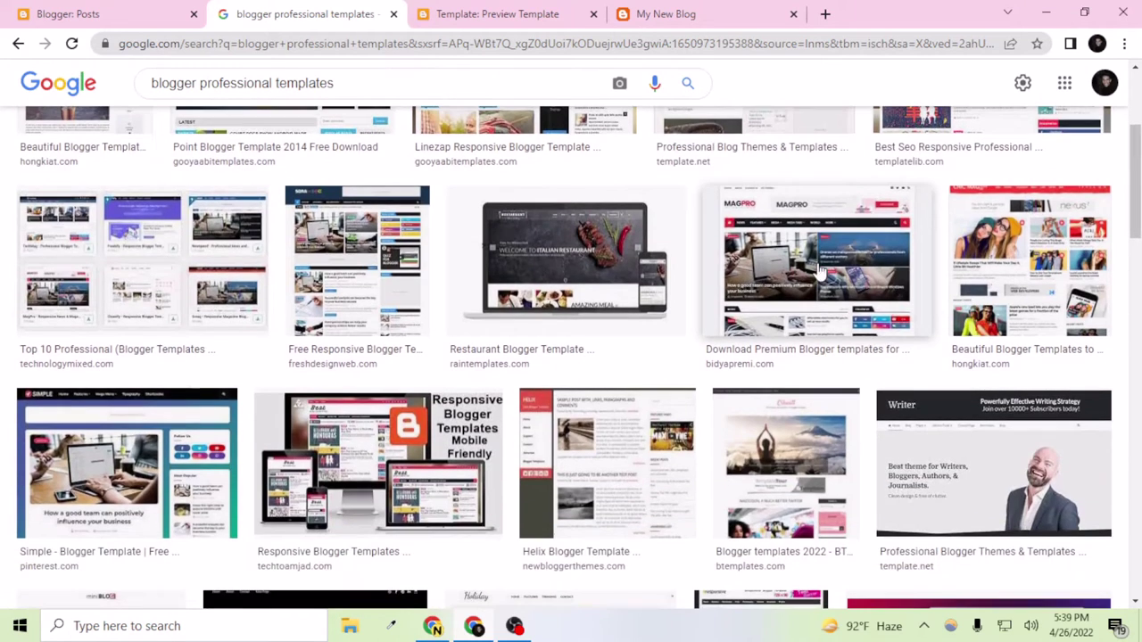
# Step: Examine the MagPro template image from BidyaPremi.Com, then open the related Magify Blogger Template image and browse its related designs
pyautogui.click(821, 272)
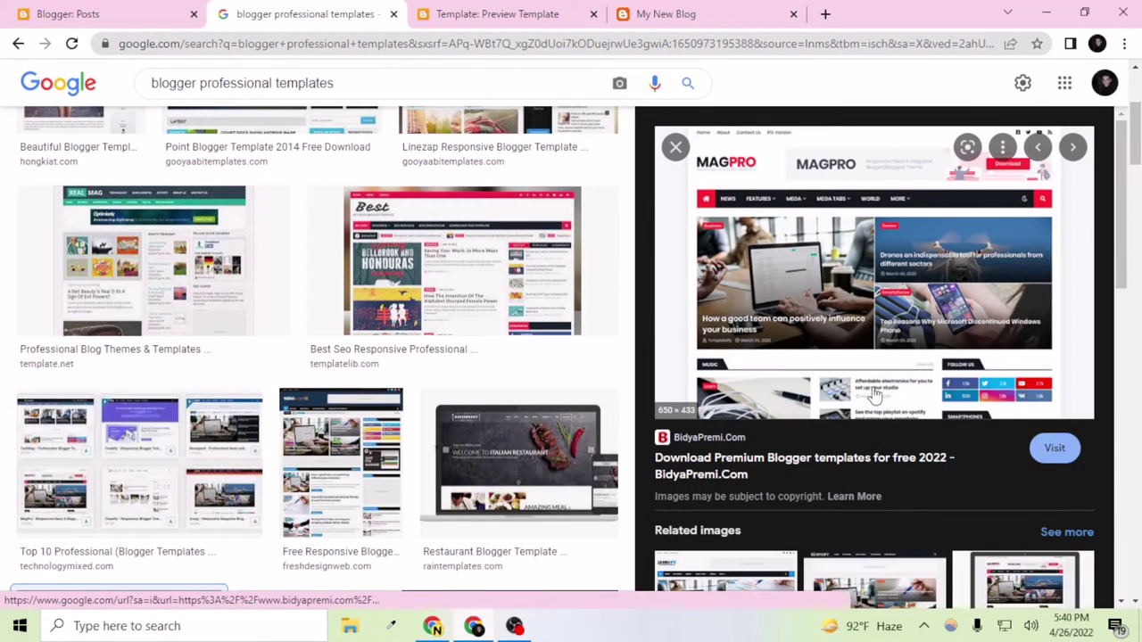
pyautogui.scroll(-4, 883, 349)
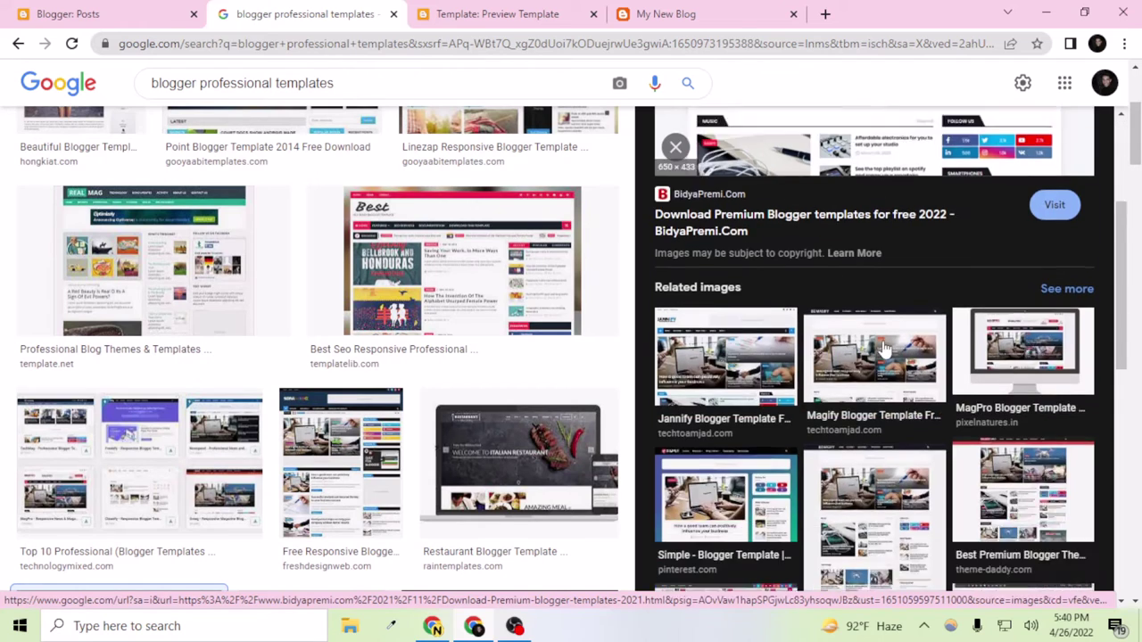
pyautogui.scroll(3, 807, 232)
pyautogui.scroll(2, 807, 232)
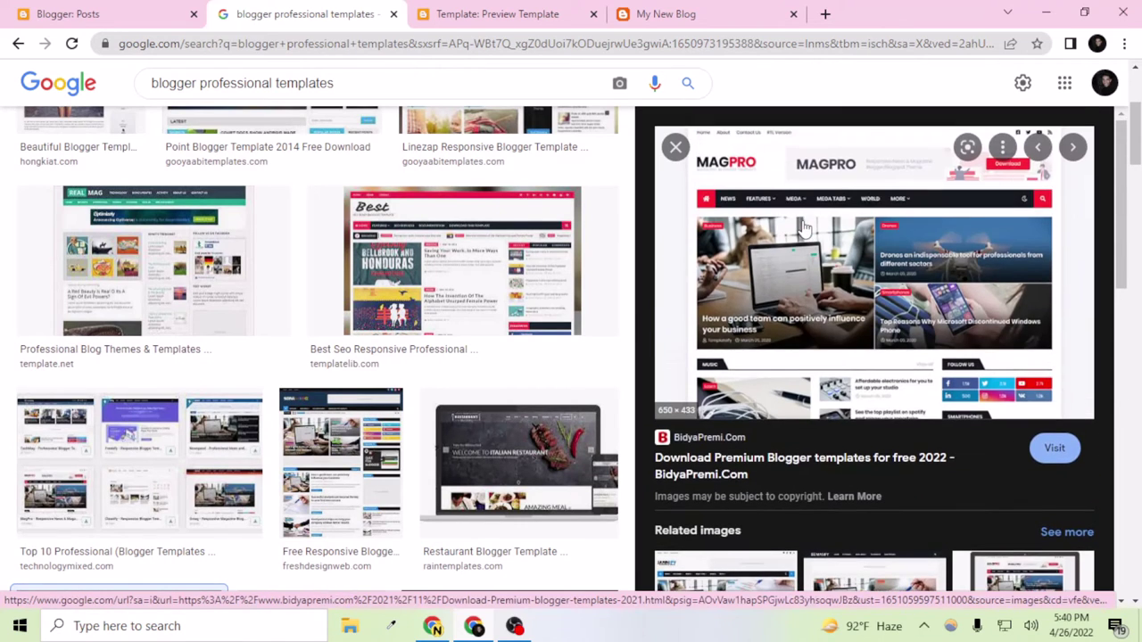
pyautogui.scroll(-5, 799, 294)
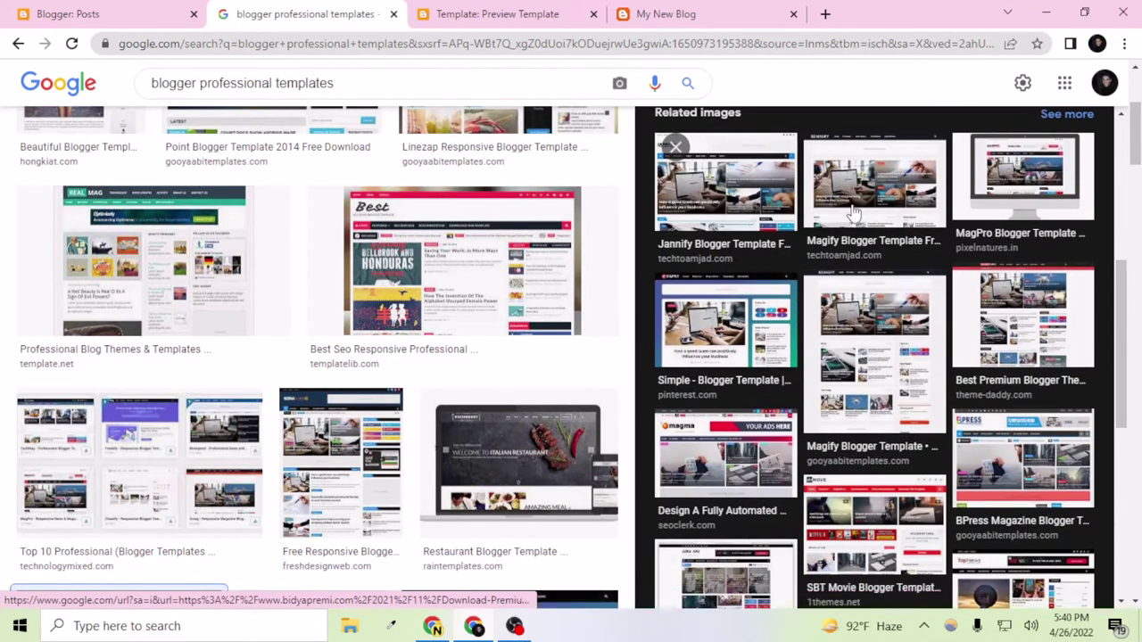
pyautogui.click(801, 344)
pyautogui.scroll(-5, 794, 437)
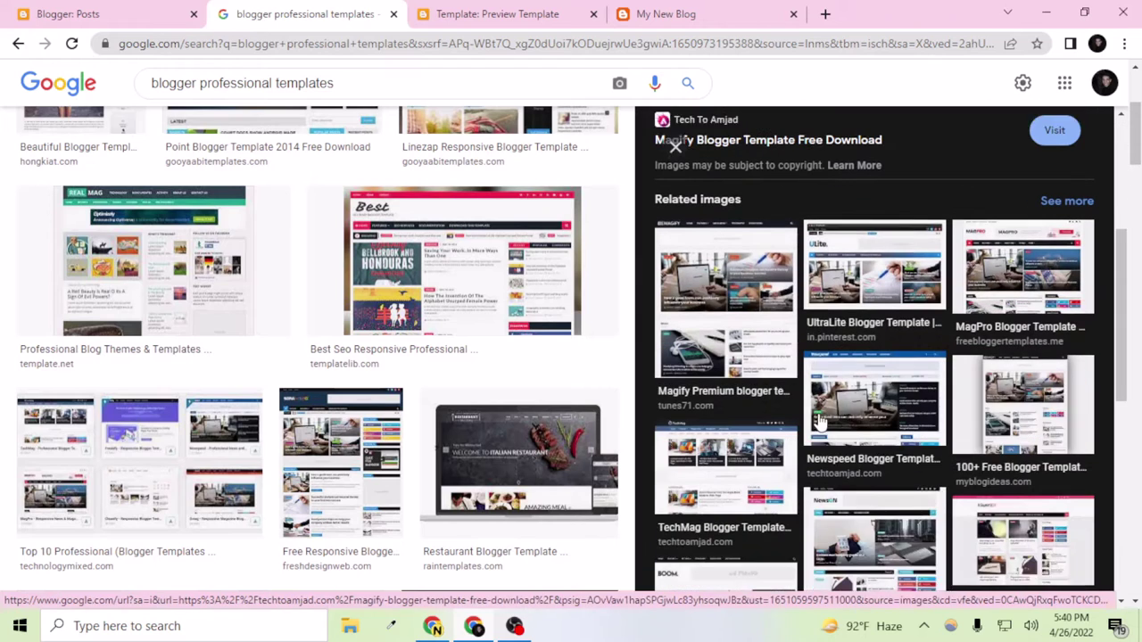
# Step: Open the related Newspeed template image and the Gooyaabi Templates Magify Blogger Template image, and browse their related designs
pyautogui.click(910, 433)
pyautogui.scroll(-5, 901, 424)
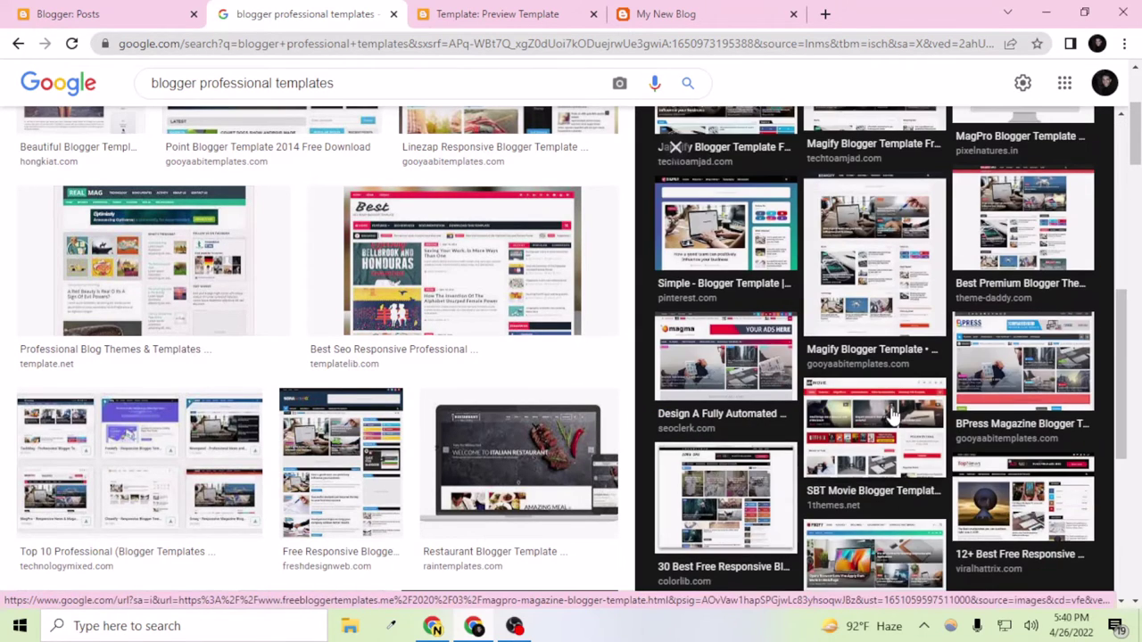
pyautogui.click(879, 323)
pyautogui.scroll(-5, 829, 415)
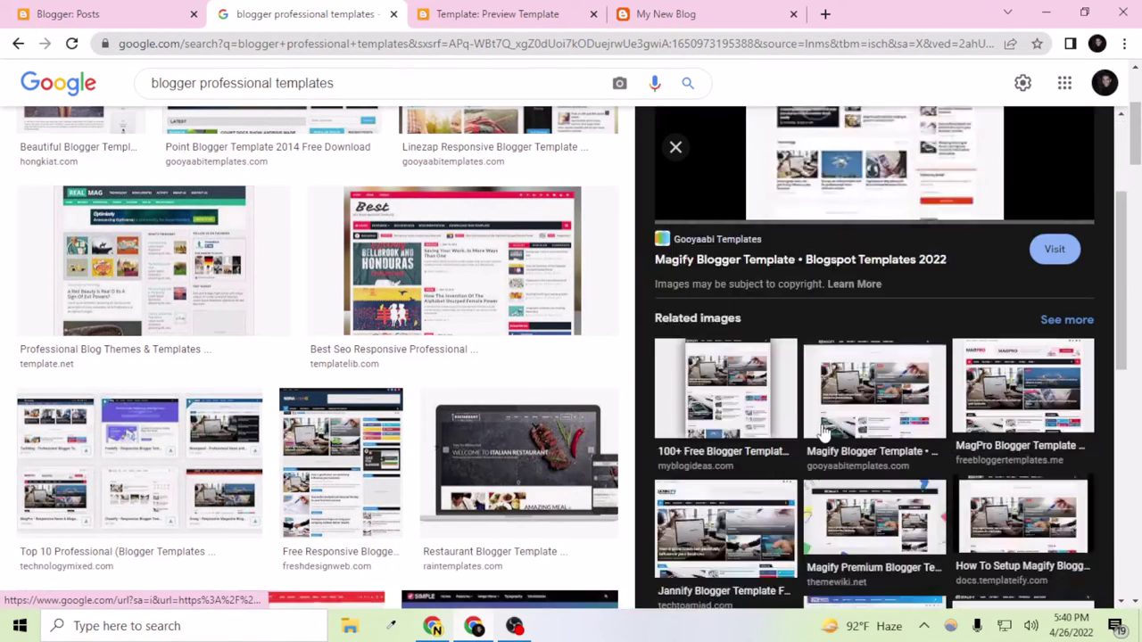
# Step: Open the Best Seo Responsive Professional Blogger Template image from Templatelib and look through its related images
pyautogui.click(479, 317)
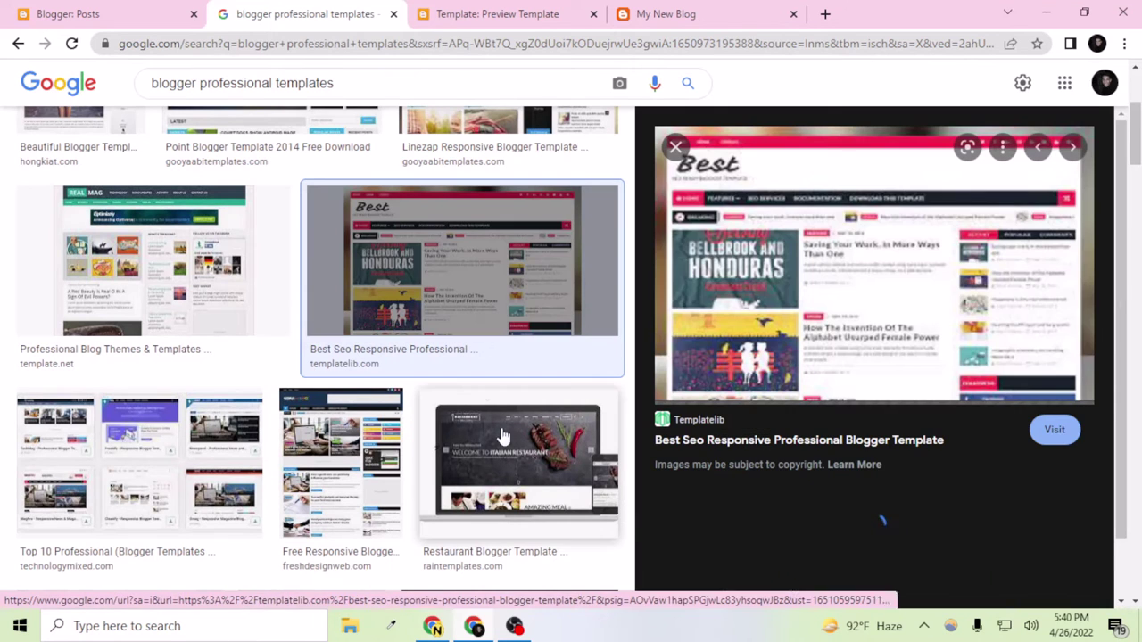
pyautogui.scroll(-5, 869, 375)
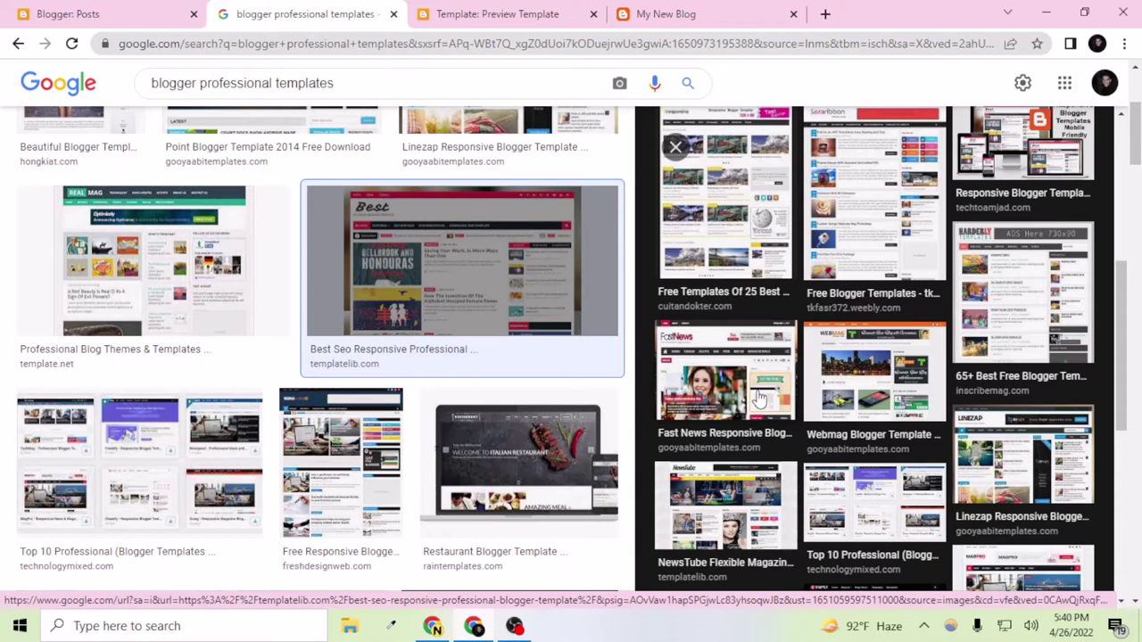
pyautogui.scroll(-3, 759, 399)
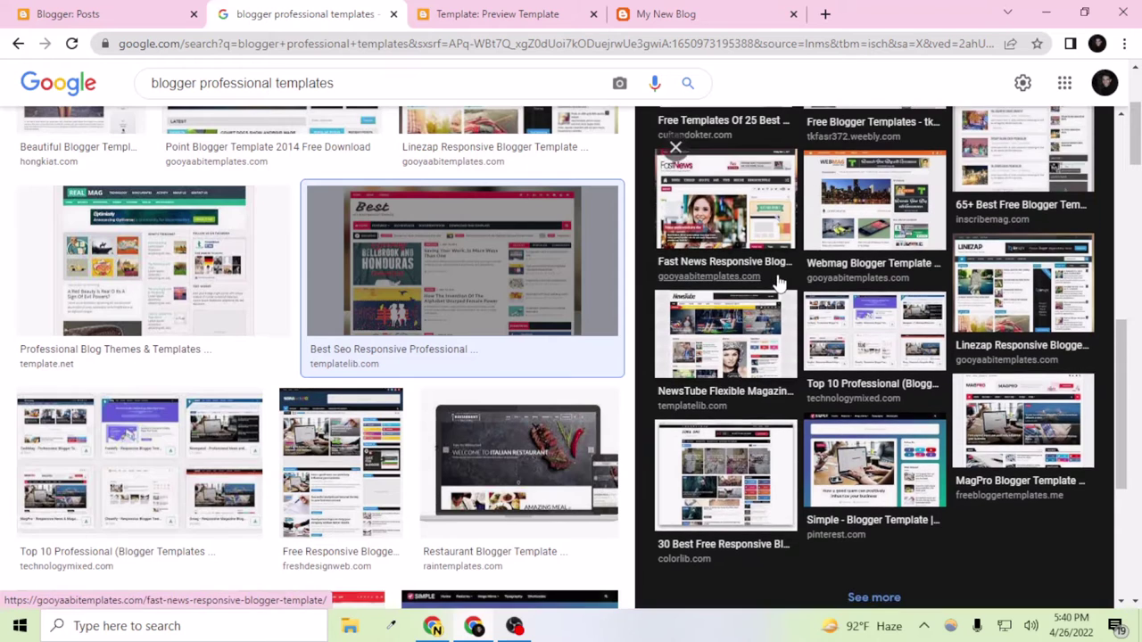
pyautogui.scroll(-3, 892, 339)
pyautogui.scroll(10, 914, 348)
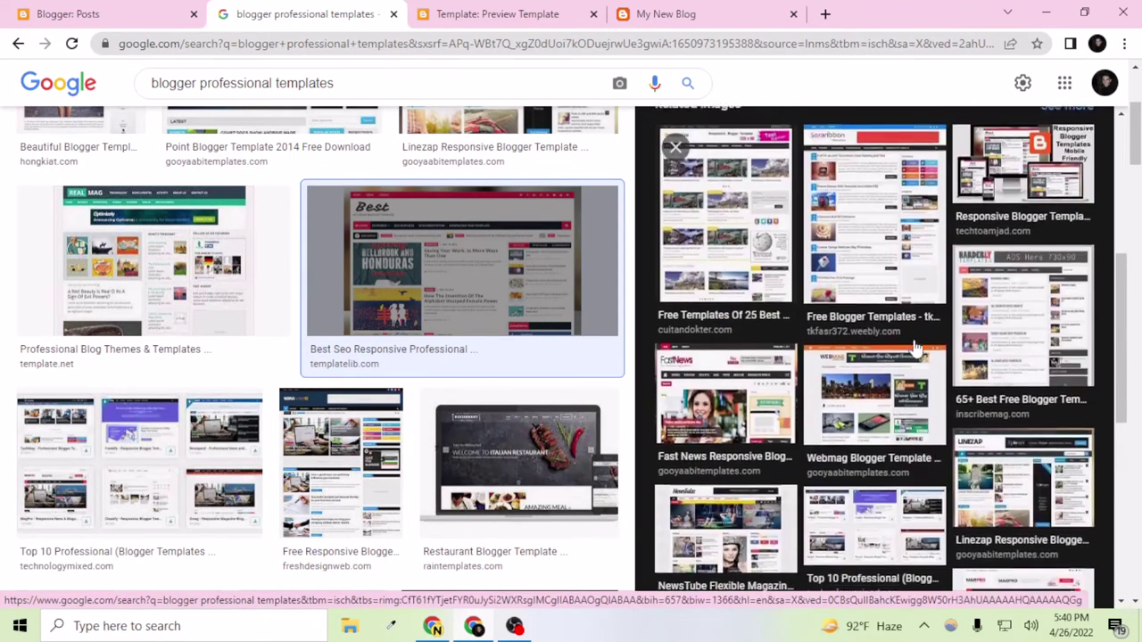
pyautogui.scroll(3, 433, 326)
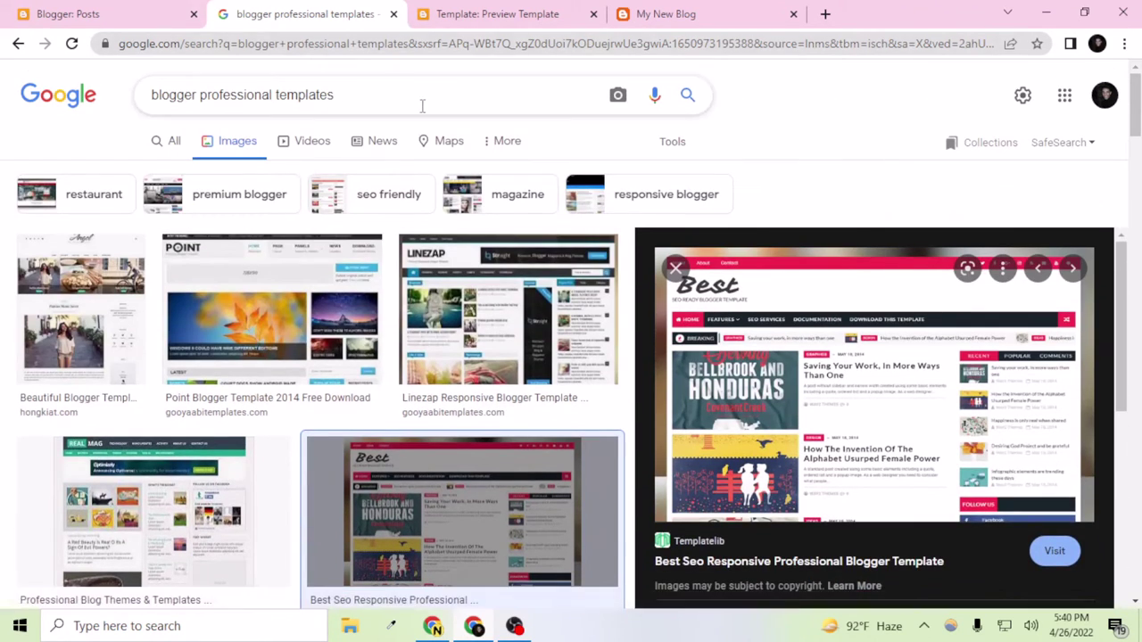
# Step: Switch to all web results and open the Pro Blogger Templates site and Colorlib's 30 Best Free Responsive Blogger Templates 2022 page
pyautogui.click(687, 100)
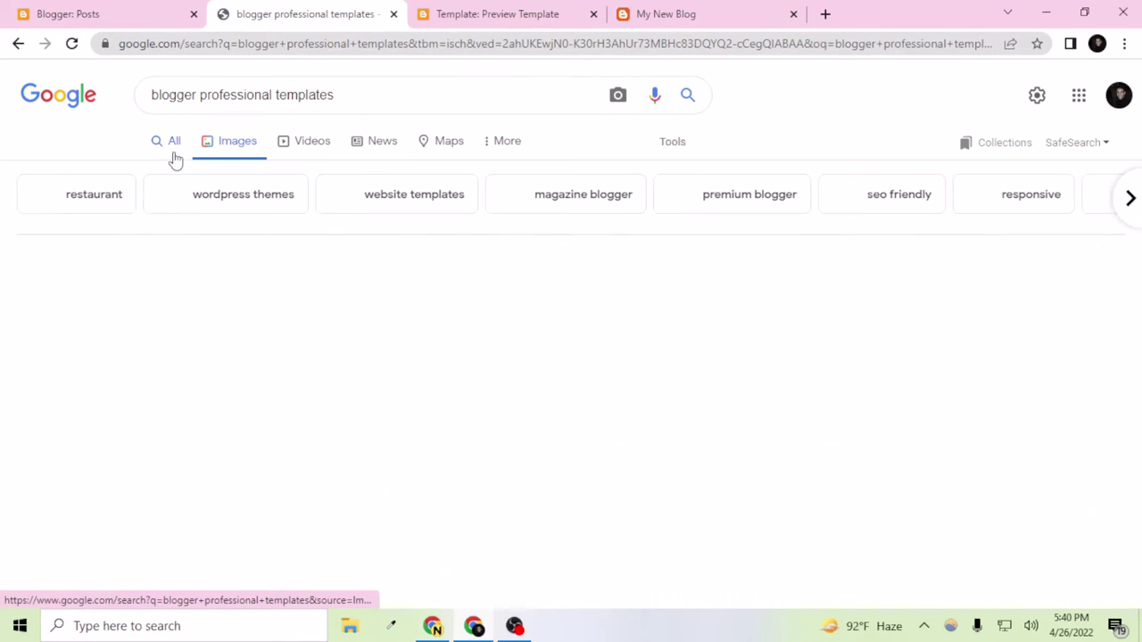
pyautogui.click(174, 150)
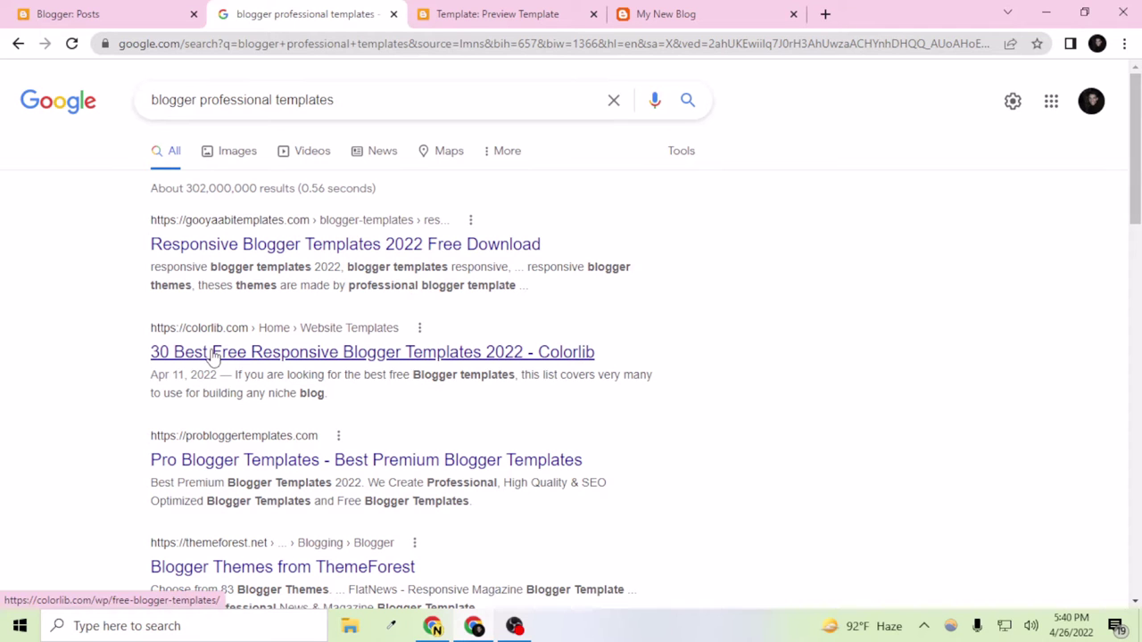
pyautogui.scroll(-2, 211, 288)
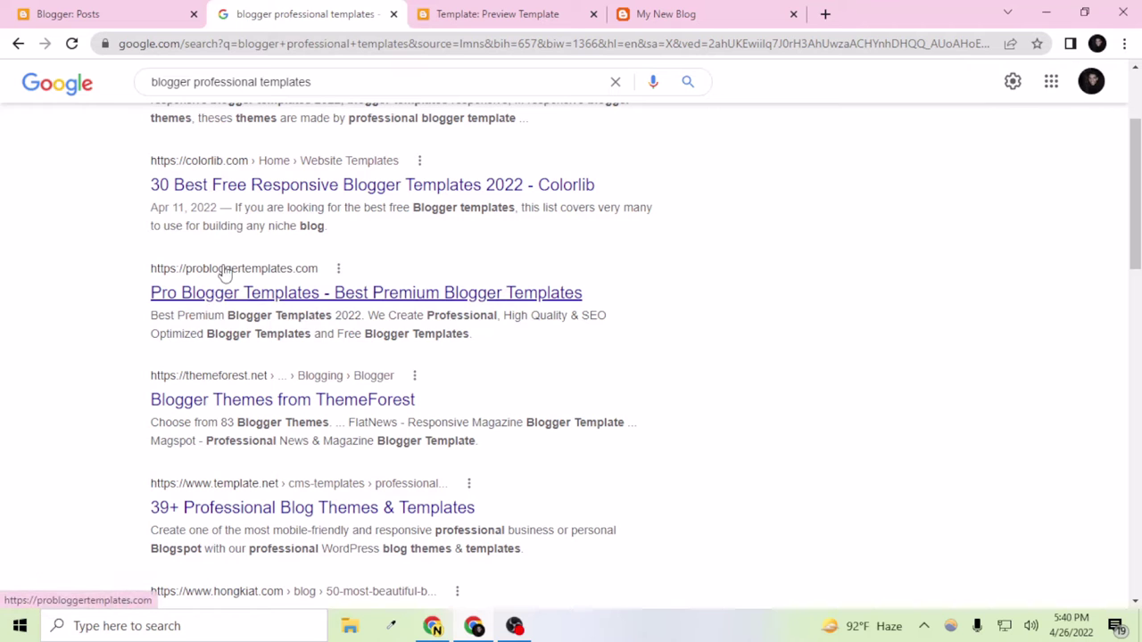
pyautogui.click(243, 294)
pyautogui.scroll(1, 241, 263)
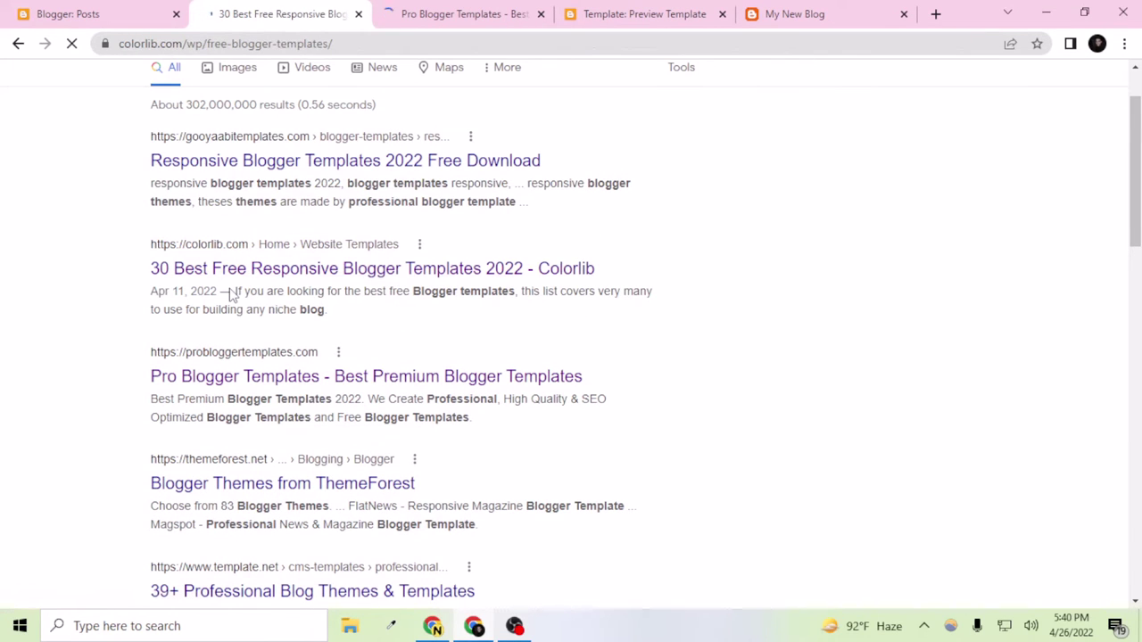
# Step: Examine the introduction of Colorlib's free Blogger templates article and the Minimal template with its download options
pyautogui.scroll(-2, 214, 345)
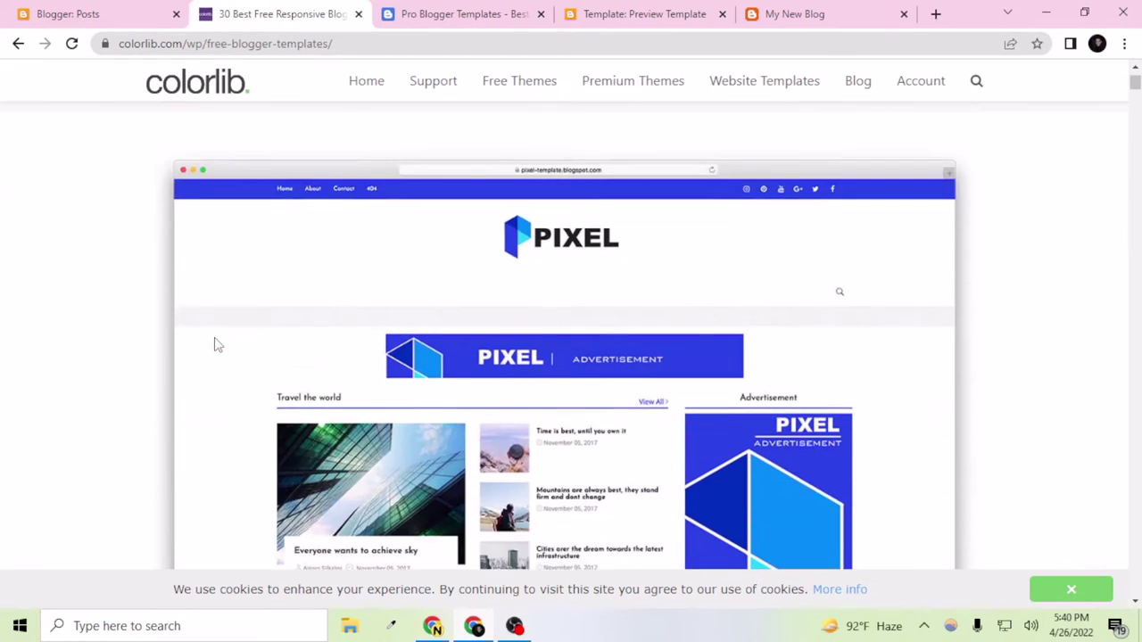
pyautogui.scroll(-1, 214, 345)
pyautogui.scroll(3, 410, 319)
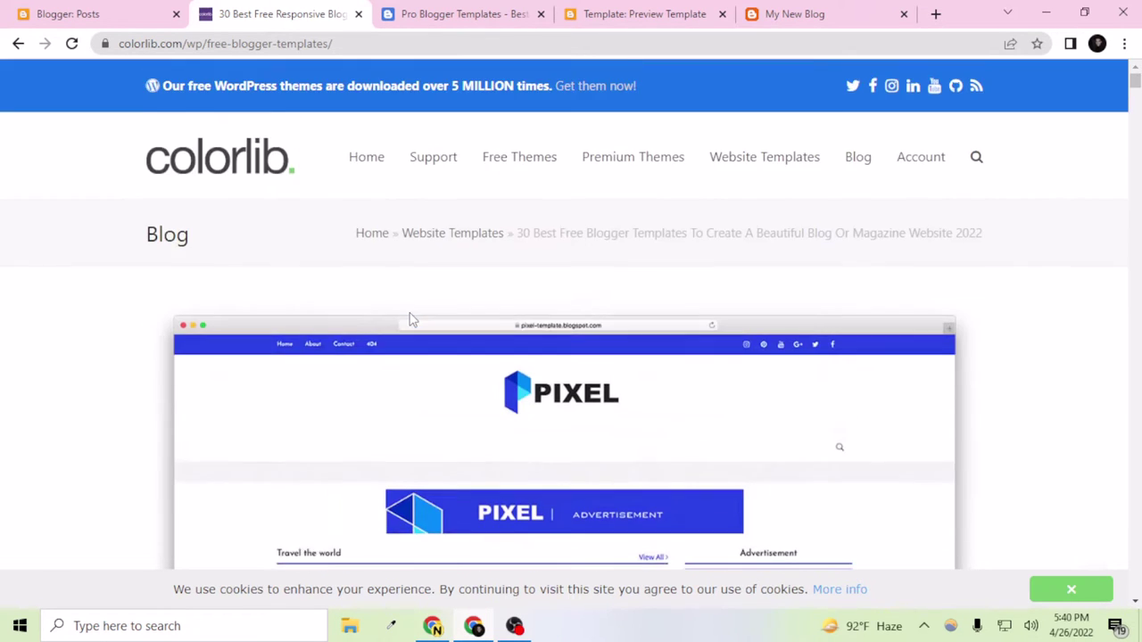
pyautogui.scroll(-9, 410, 321)
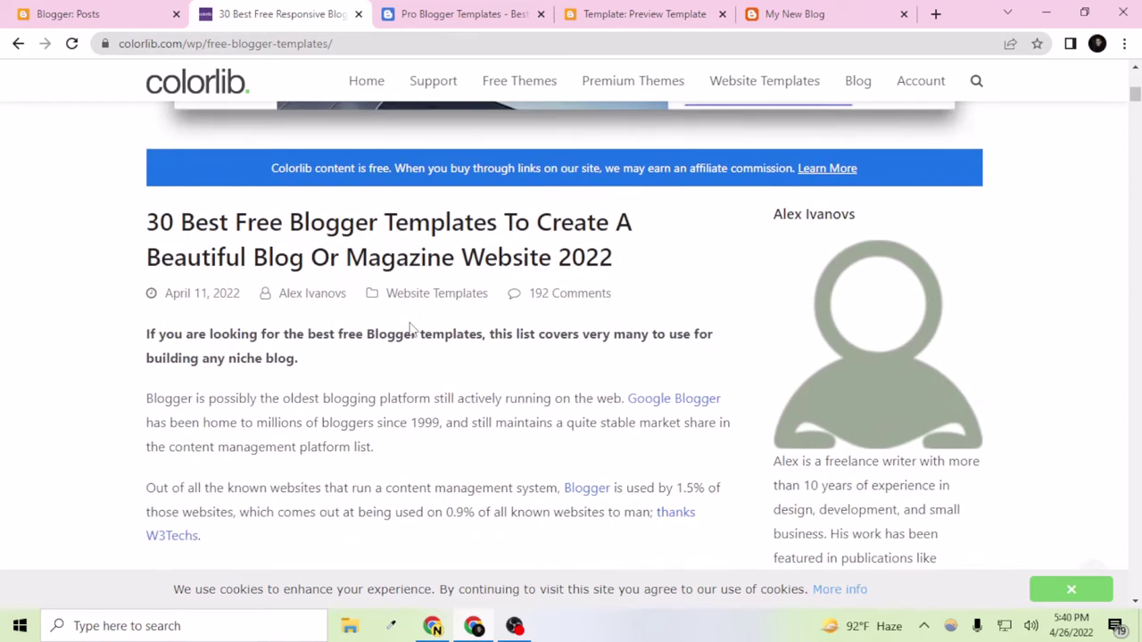
pyautogui.scroll(4, 410, 330)
pyautogui.scroll(-15, 410, 332)
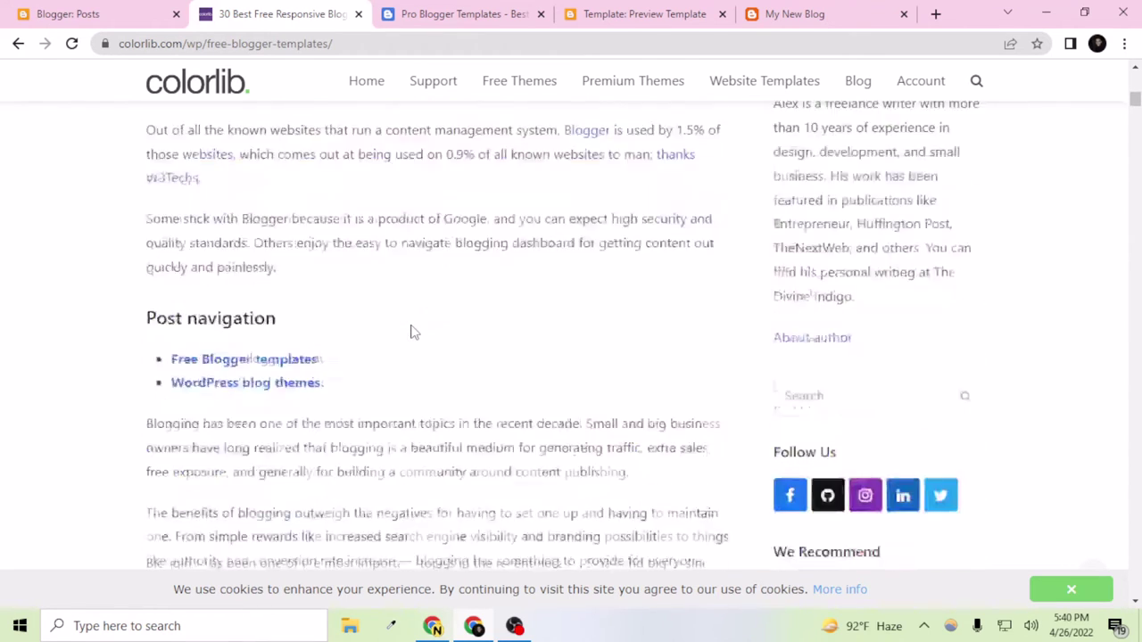
pyautogui.scroll(-3, 417, 328)
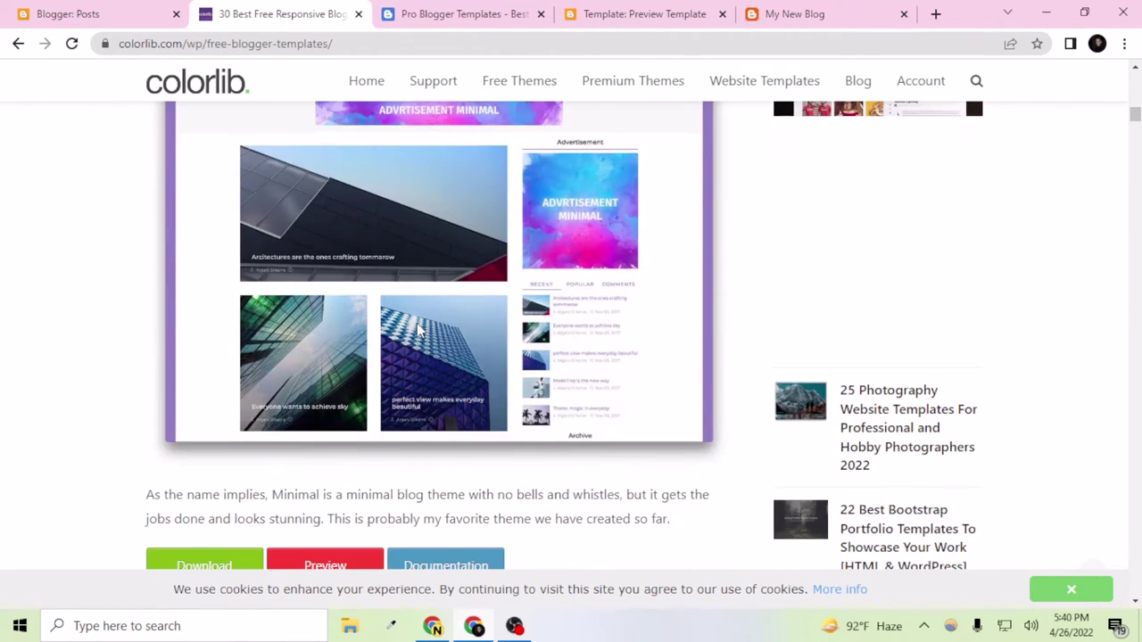
pyautogui.scroll(2, 416, 328)
pyautogui.scroll(-1, 416, 328)
pyautogui.scroll(-3, 419, 331)
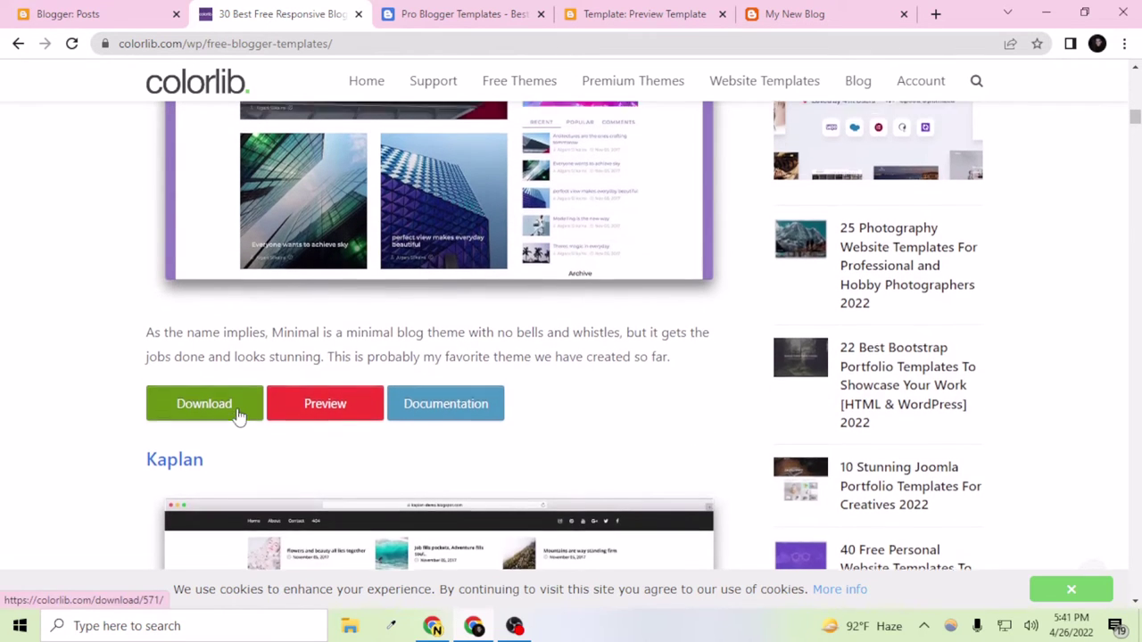
pyautogui.scroll(3, 233, 417)
pyautogui.scroll(2, 239, 415)
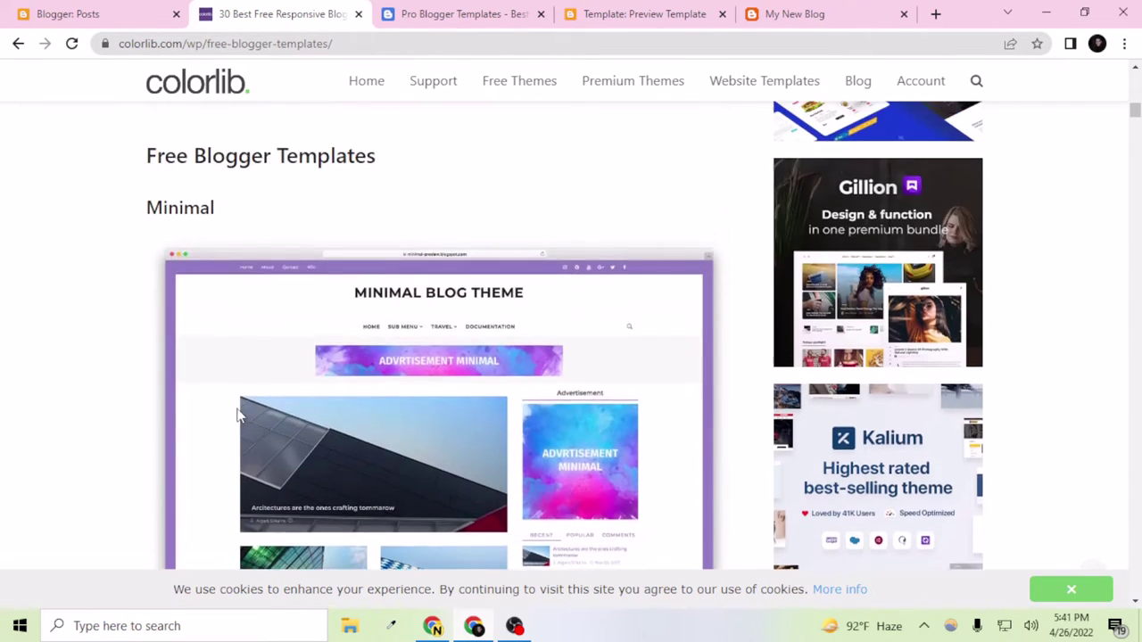
# Step: Look through the Kaplan, Plasm, Ember, Simplify and PhotoMag templates in Colorlib's list
pyautogui.scroll(-10, 242, 412)
pyautogui.scroll(1, 253, 406)
pyautogui.scroll(1, 254, 404)
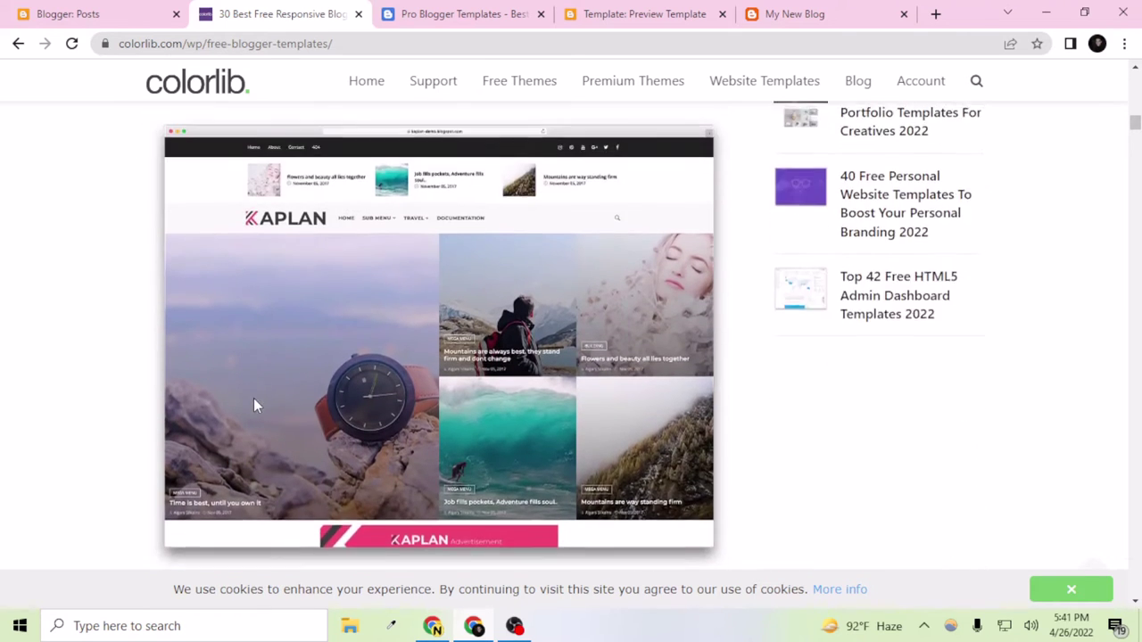
pyautogui.scroll(-2, 254, 404)
pyautogui.scroll(1, 254, 404)
pyautogui.scroll(-2, 254, 404)
pyautogui.scroll(-3, 254, 404)
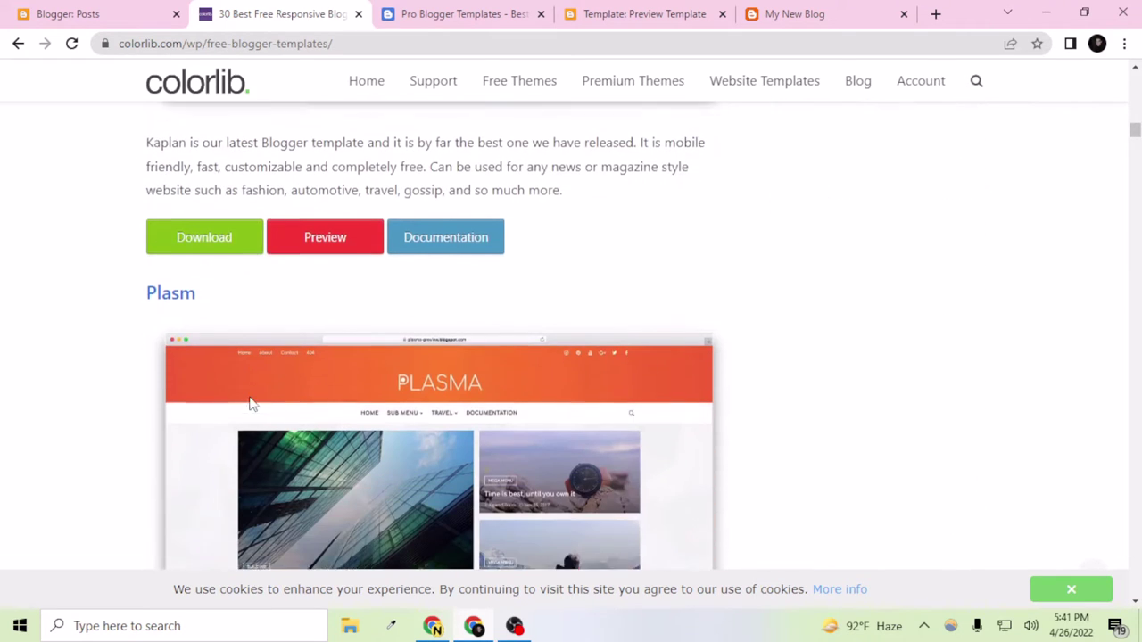
pyautogui.scroll(-9, 242, 217)
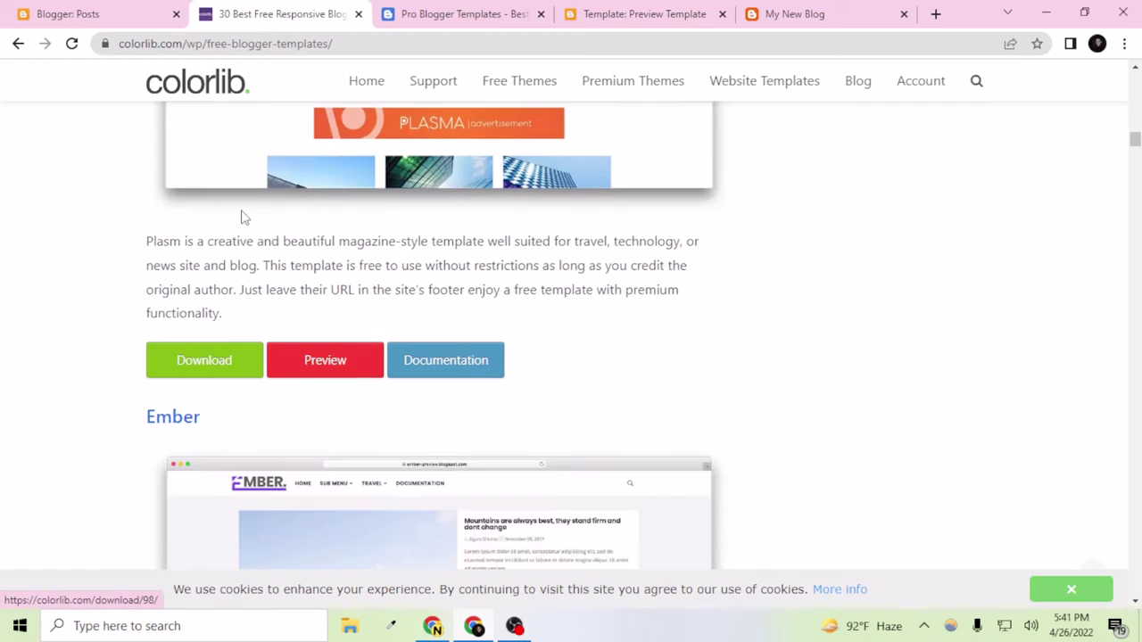
pyautogui.scroll(-6, 241, 216)
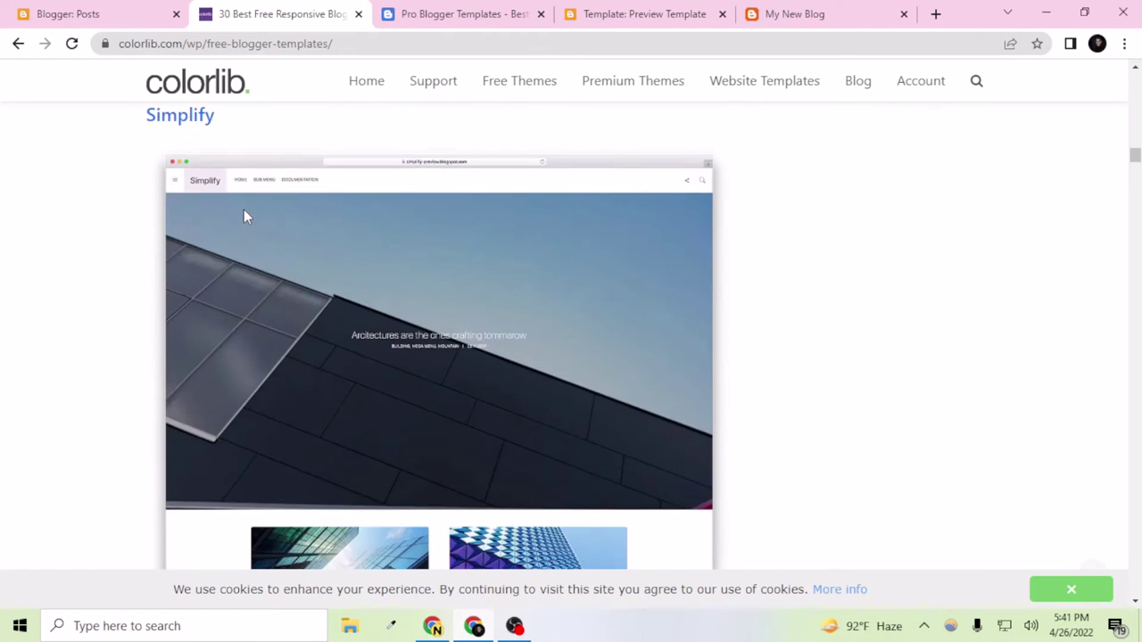
pyautogui.scroll(-14, 243, 209)
pyautogui.scroll(-4, 252, 214)
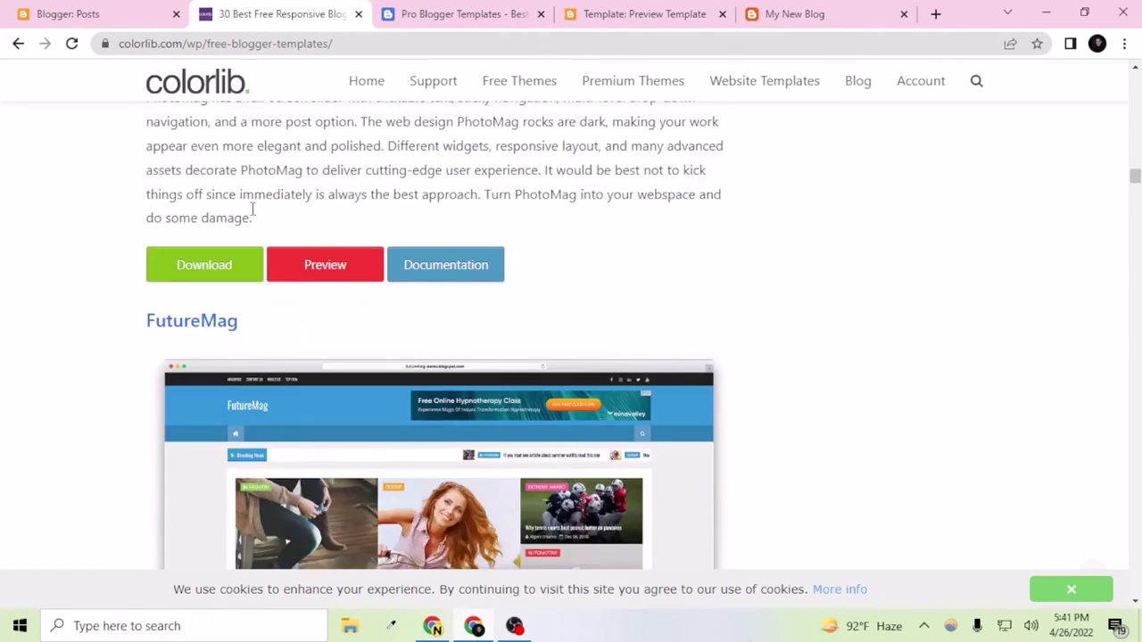
# Step: Review the FutureMag template in Colorlib's list and download it as futuremag-colorlib.zip
pyautogui.scroll(2, 251, 214)
pyautogui.scroll(-2, 251, 214)
pyautogui.scroll(-2, 252, 214)
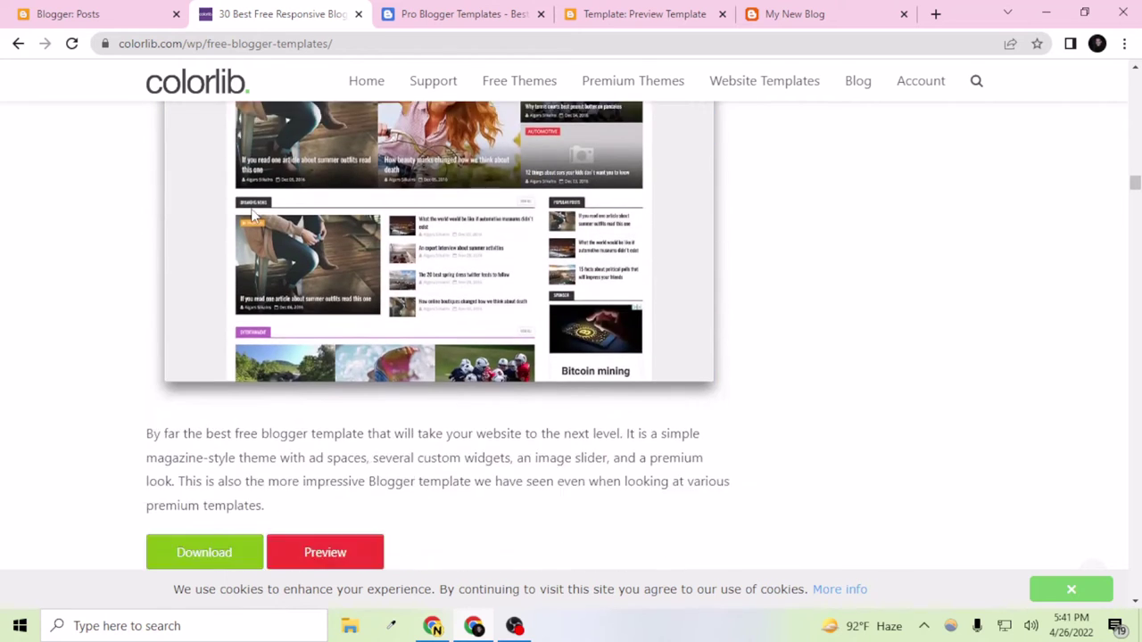
pyautogui.scroll(3, 252, 214)
pyautogui.scroll(-4, 250, 212)
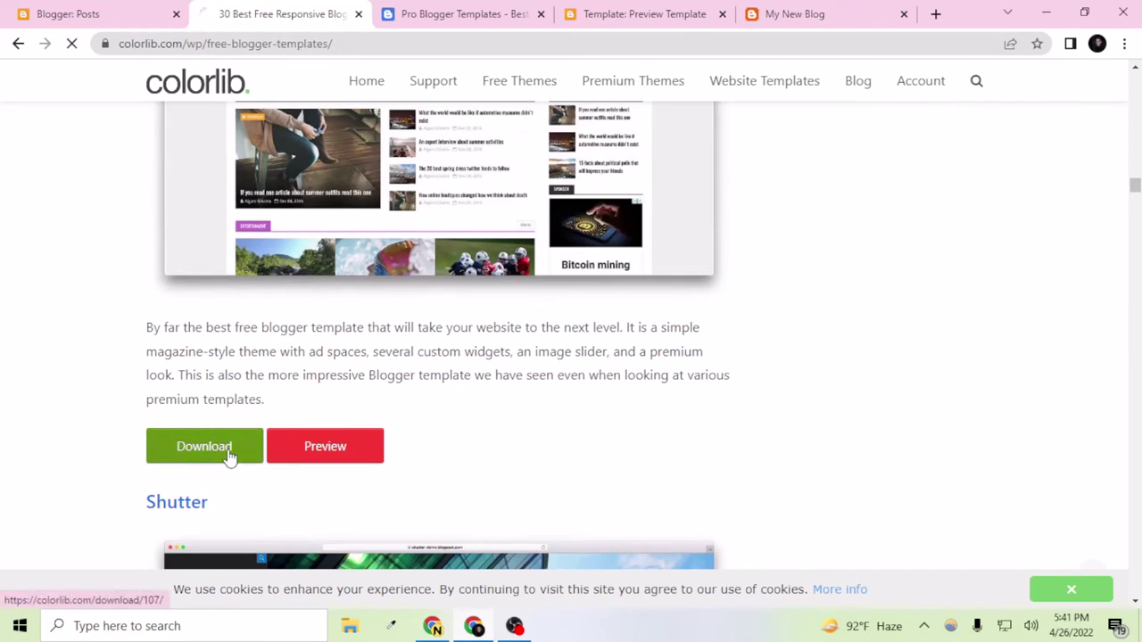
pyautogui.click(230, 455)
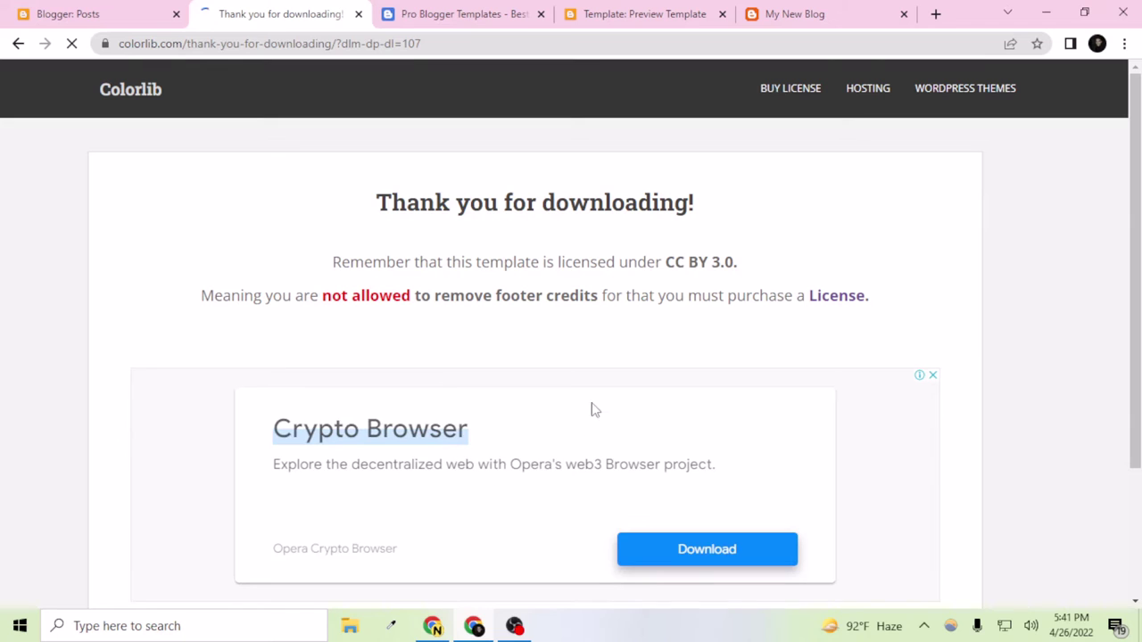
pyautogui.scroll(-2, 701, 359)
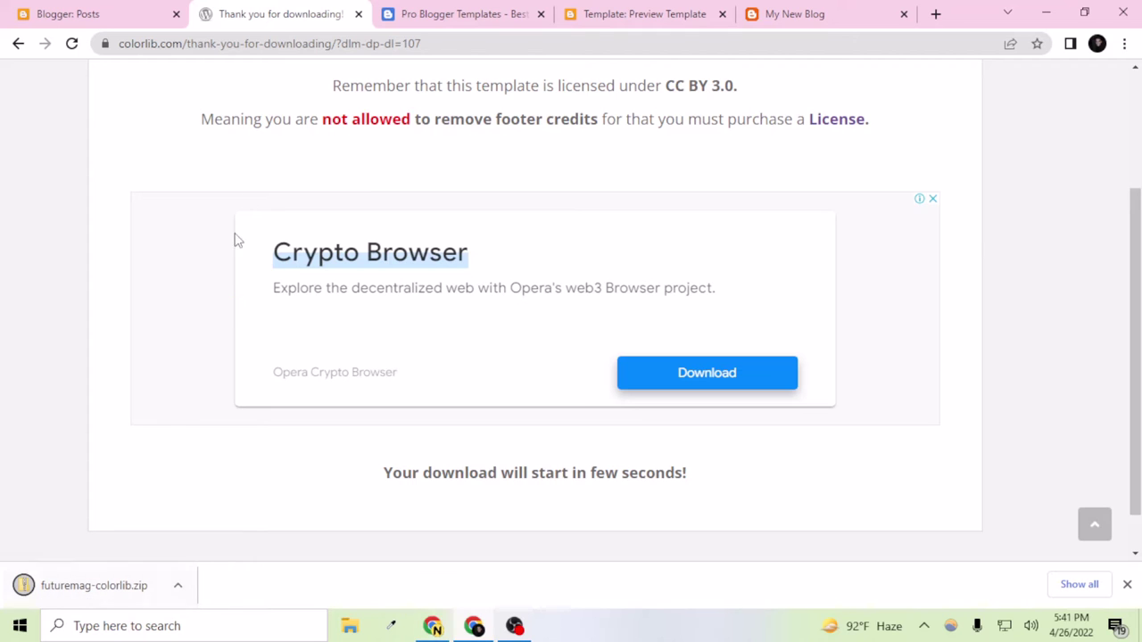
# Step: Accept the cookies on the Pro Blogger Templates site, look through its Latest Blogger Templates gallery, and close the page
pyautogui.click(419, 9)
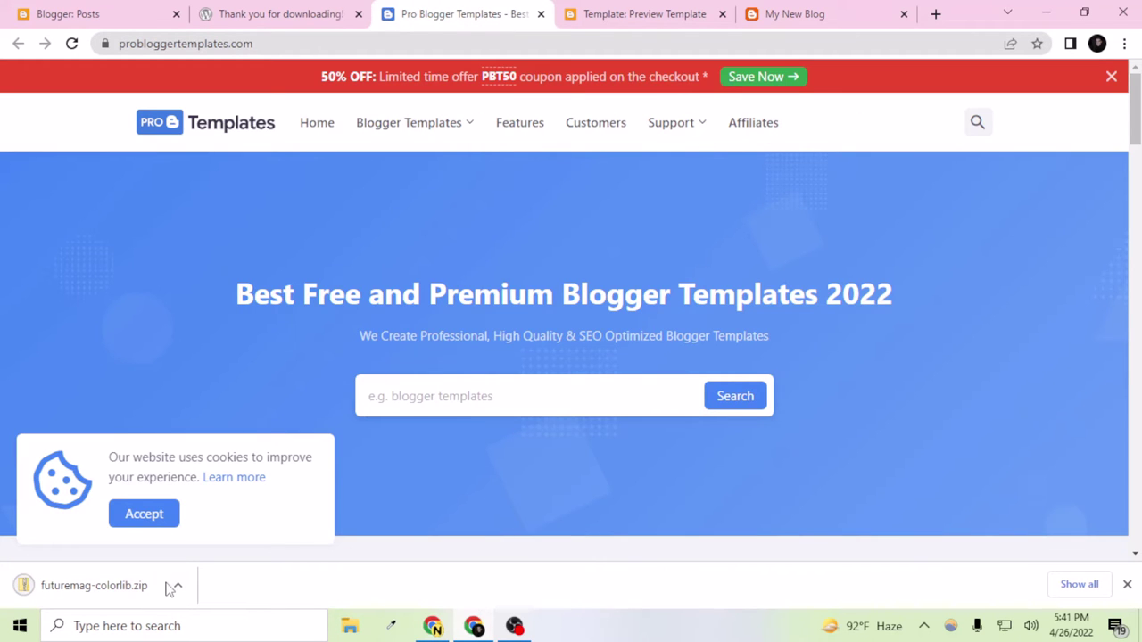
pyautogui.click(131, 531)
pyautogui.scroll(-5, 512, 450)
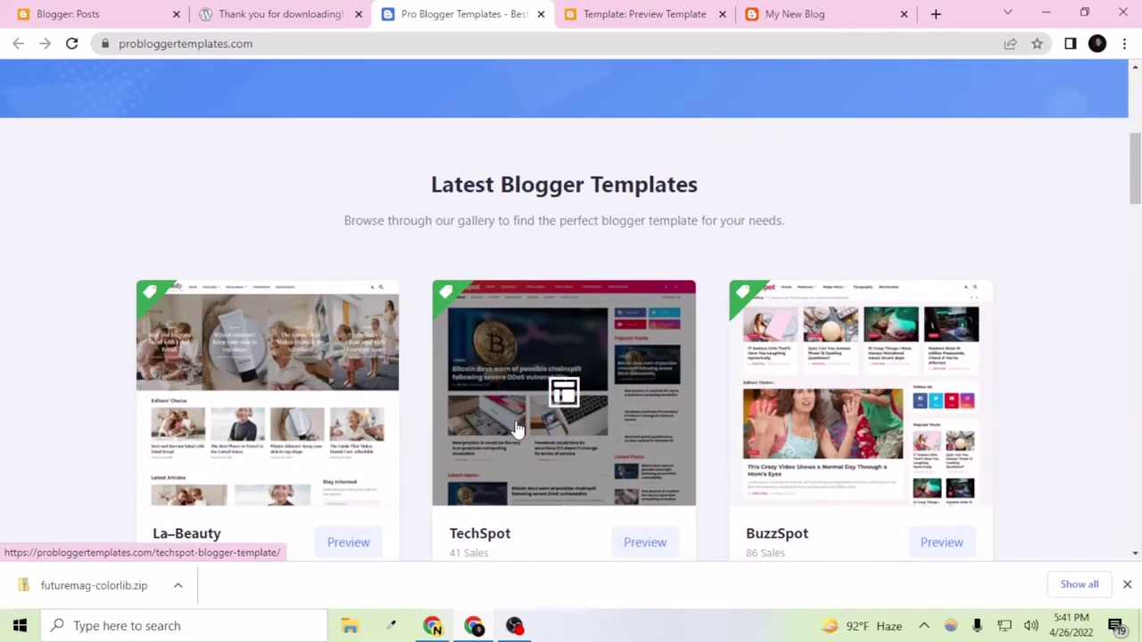
pyautogui.scroll(-3, 511, 430)
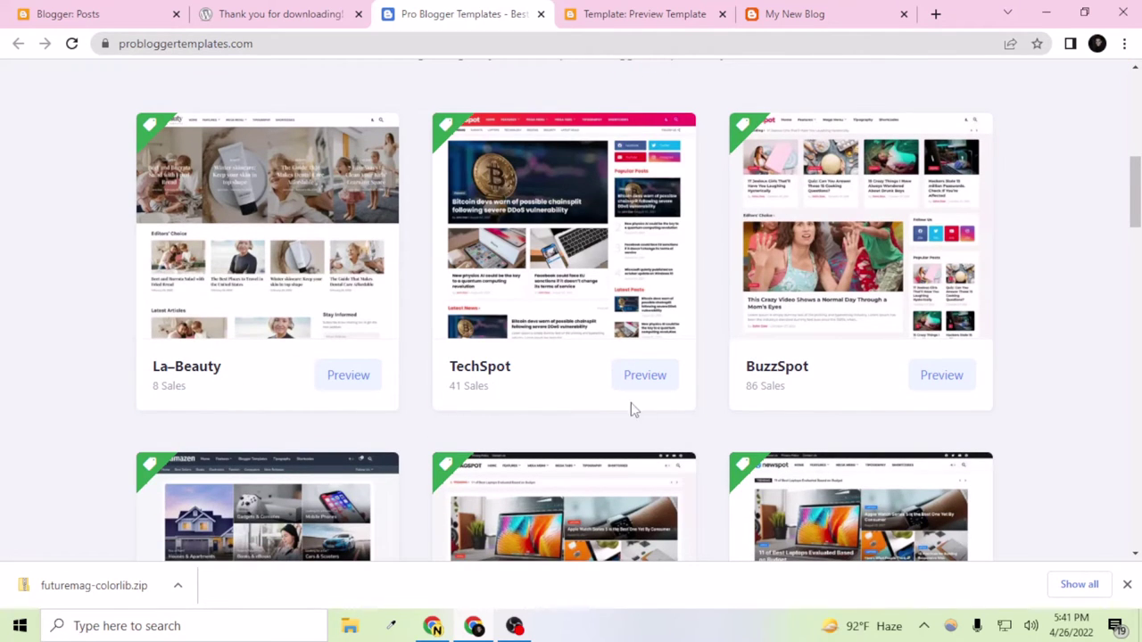
pyautogui.scroll(-3, 752, 407)
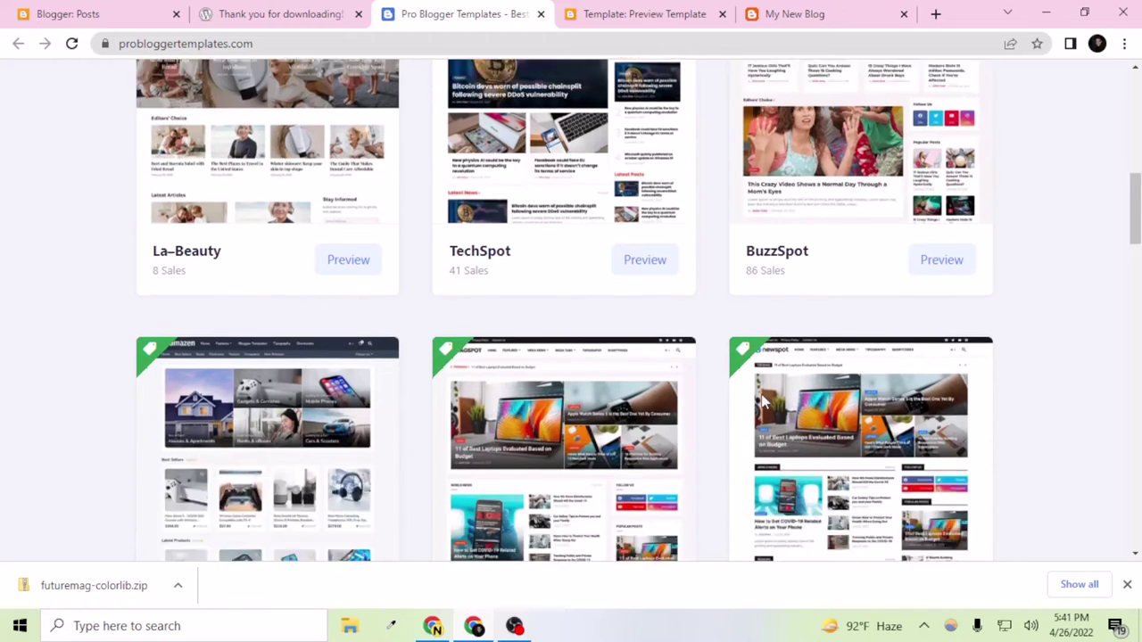
pyautogui.scroll(-2, 472, 475)
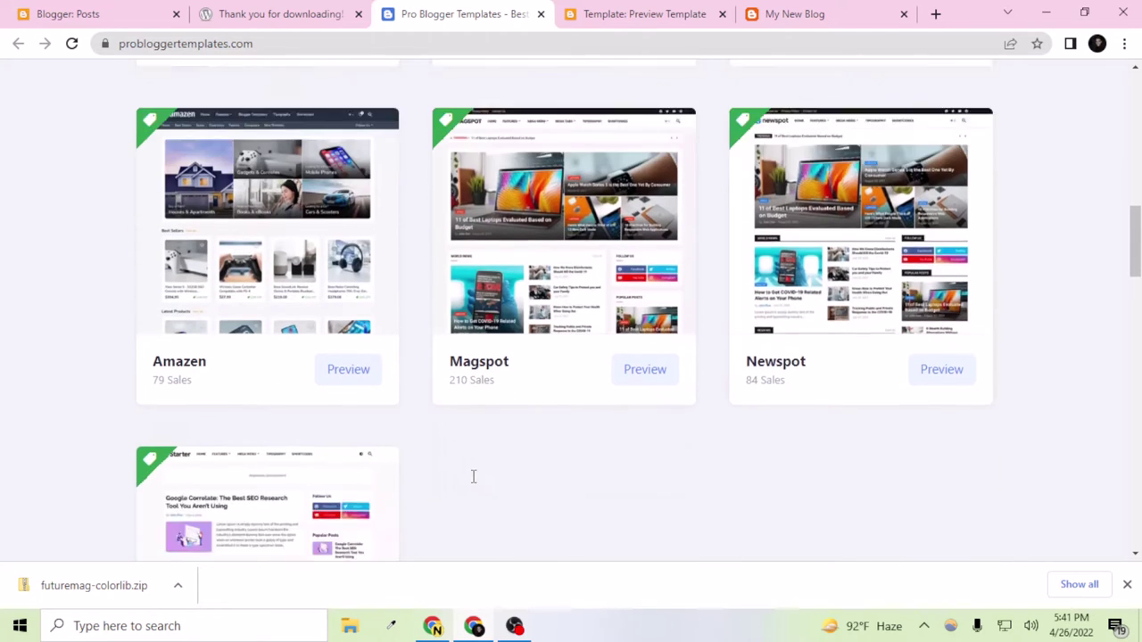
pyautogui.scroll(2, 446, 464)
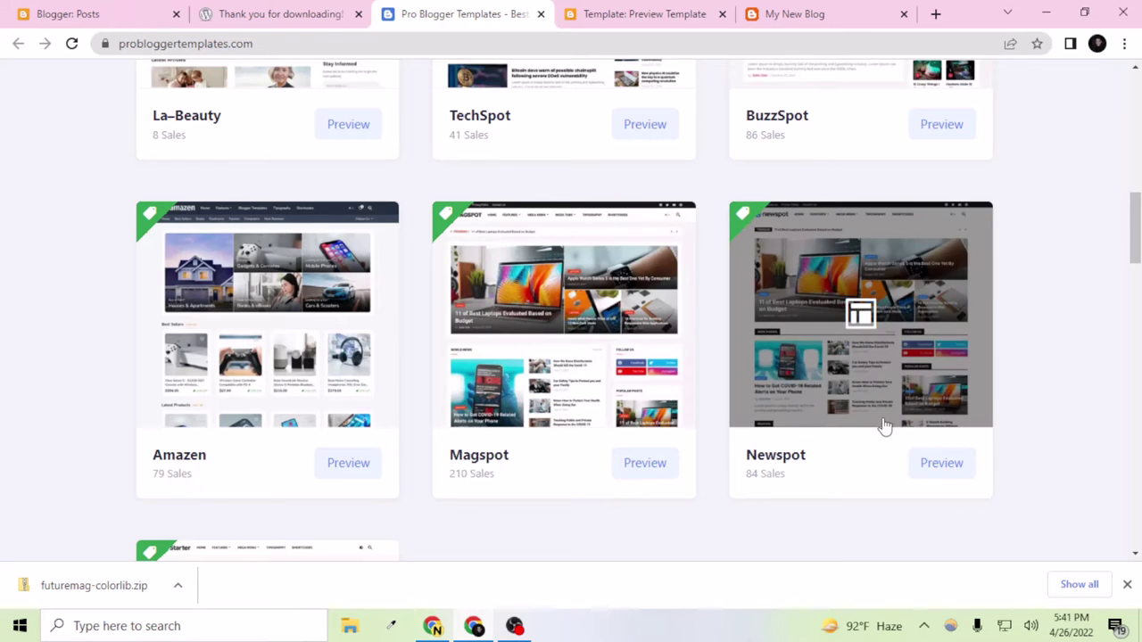
pyautogui.scroll(-3, 882, 425)
pyautogui.scroll(15, 358, 484)
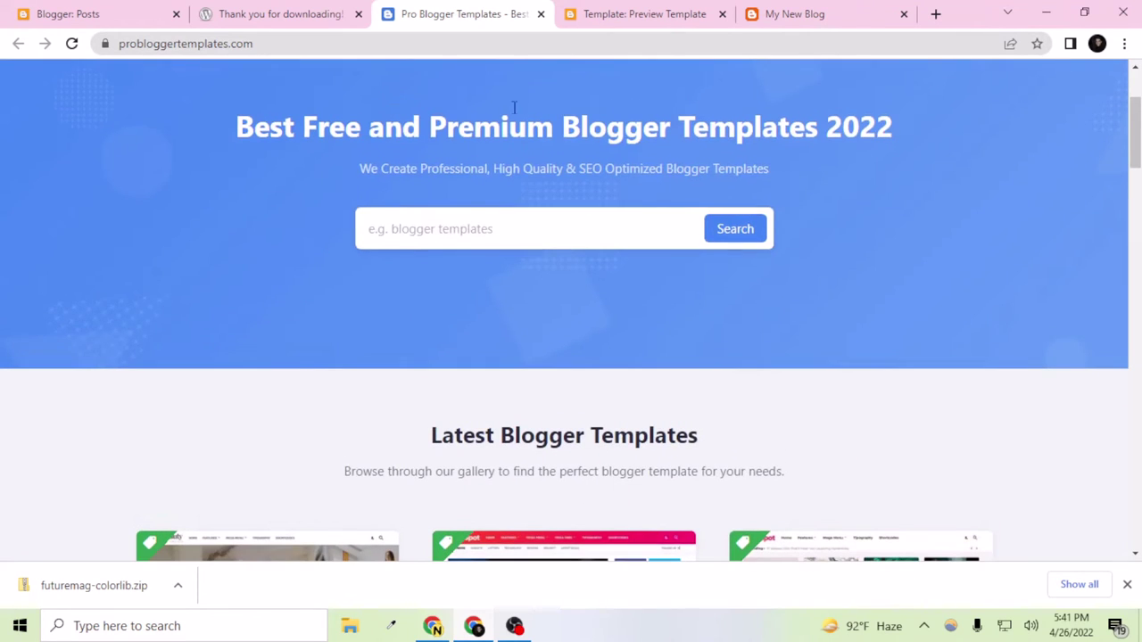
pyautogui.click(542, 14)
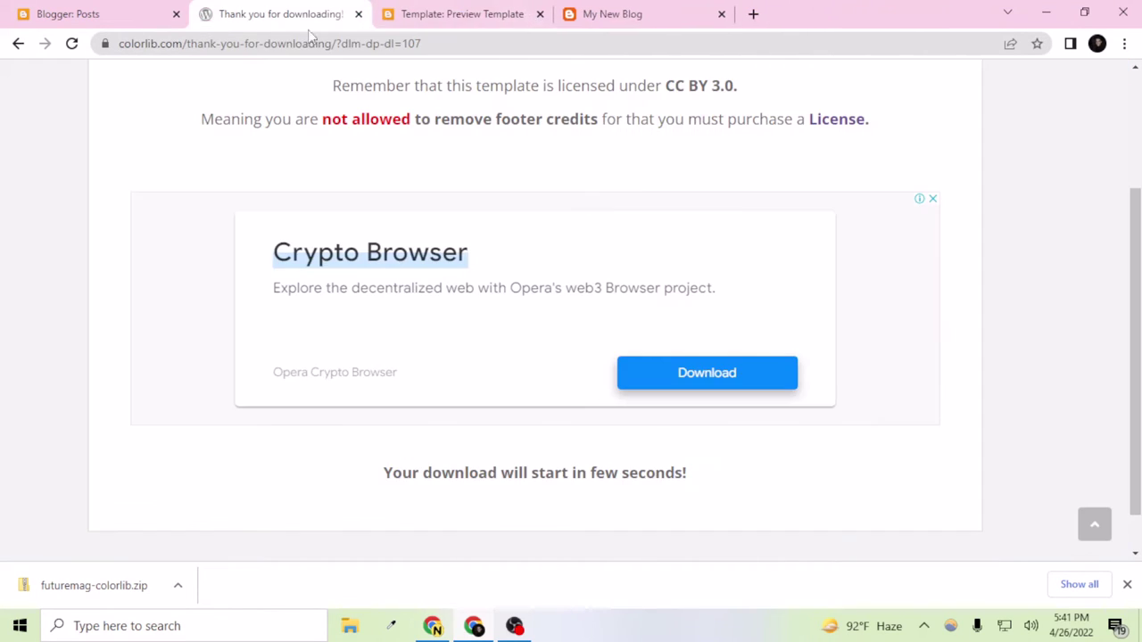
# Step: Switch to File Explorer and open the futuremag-colorlib.zip archive in the Downloads folder
pyautogui.scroll(1, 258, 479)
pyautogui.scroll(-2, 257, 479)
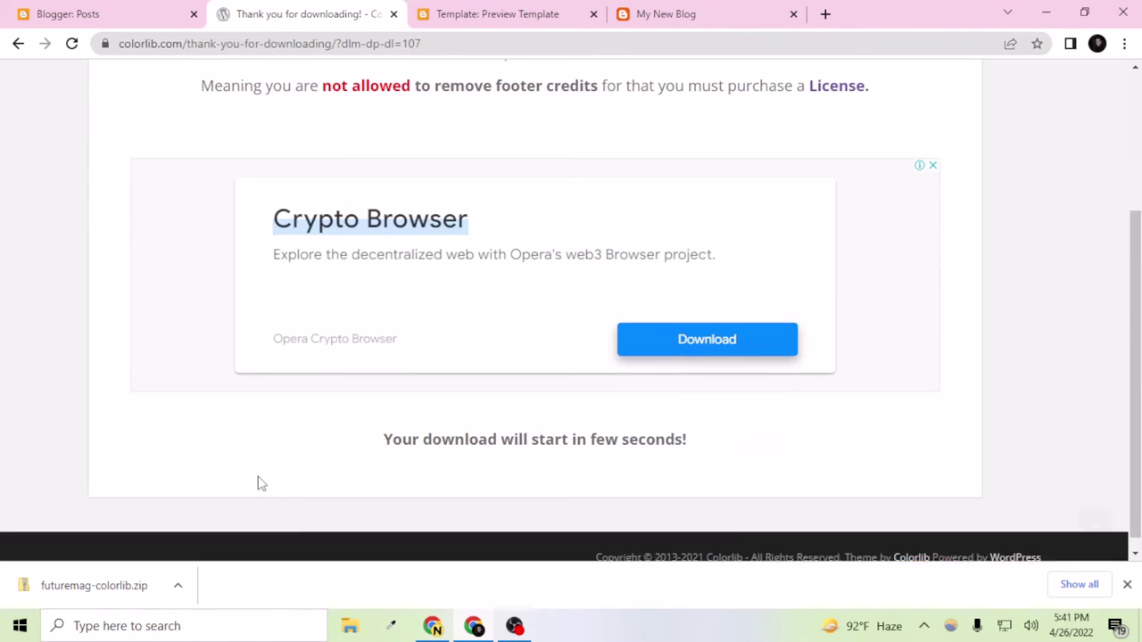
pyautogui.scroll(3, 348, 533)
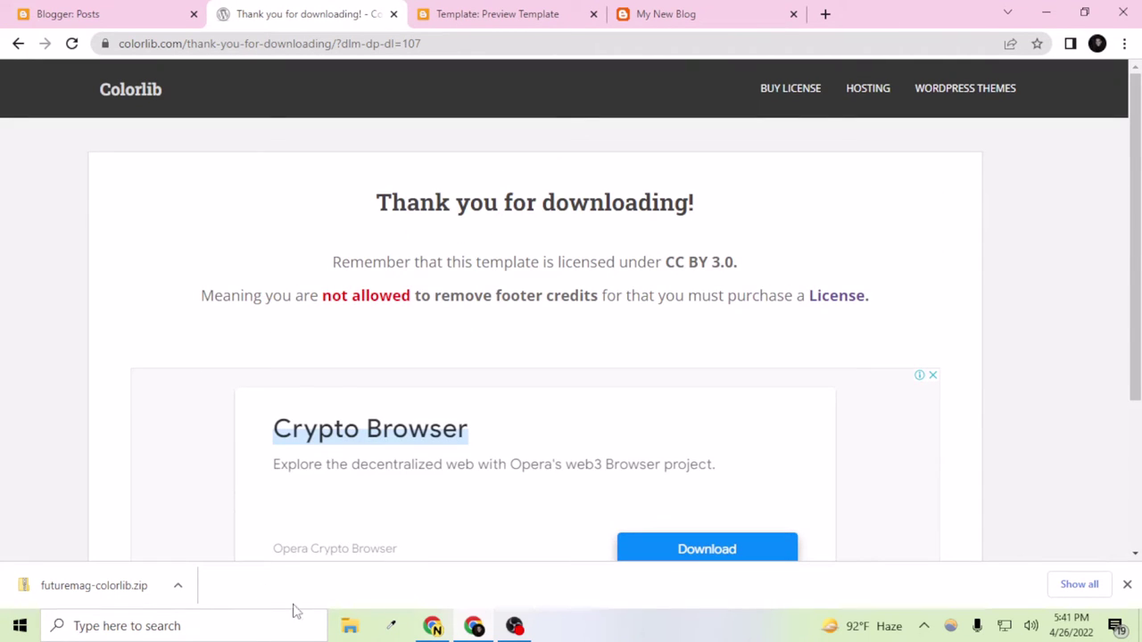
pyautogui.click(349, 625)
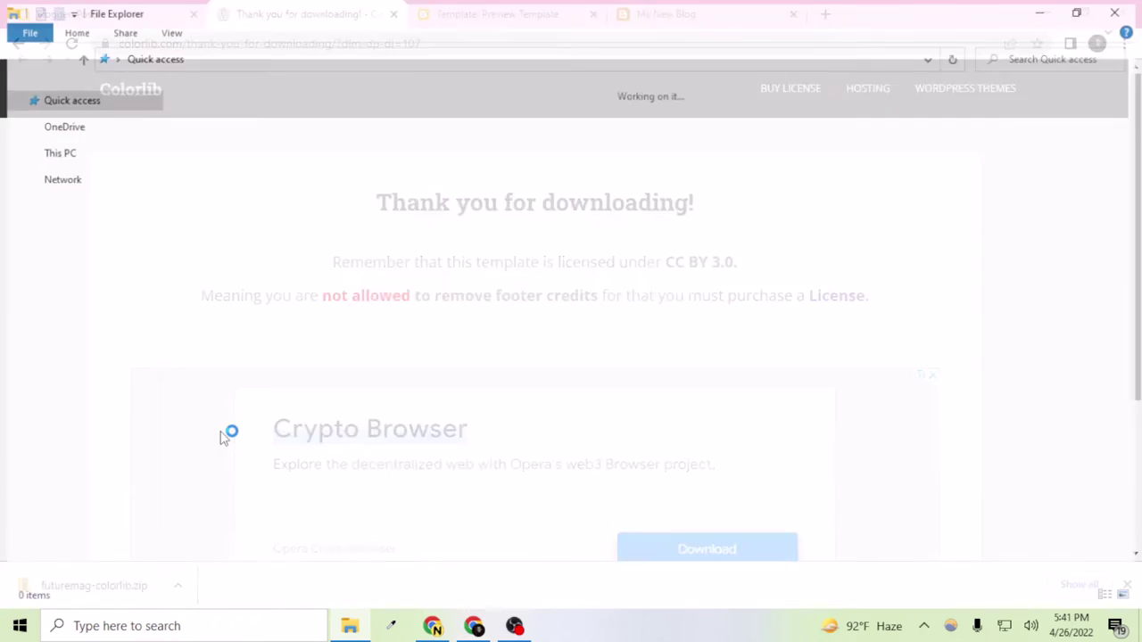
pyautogui.click(92, 181)
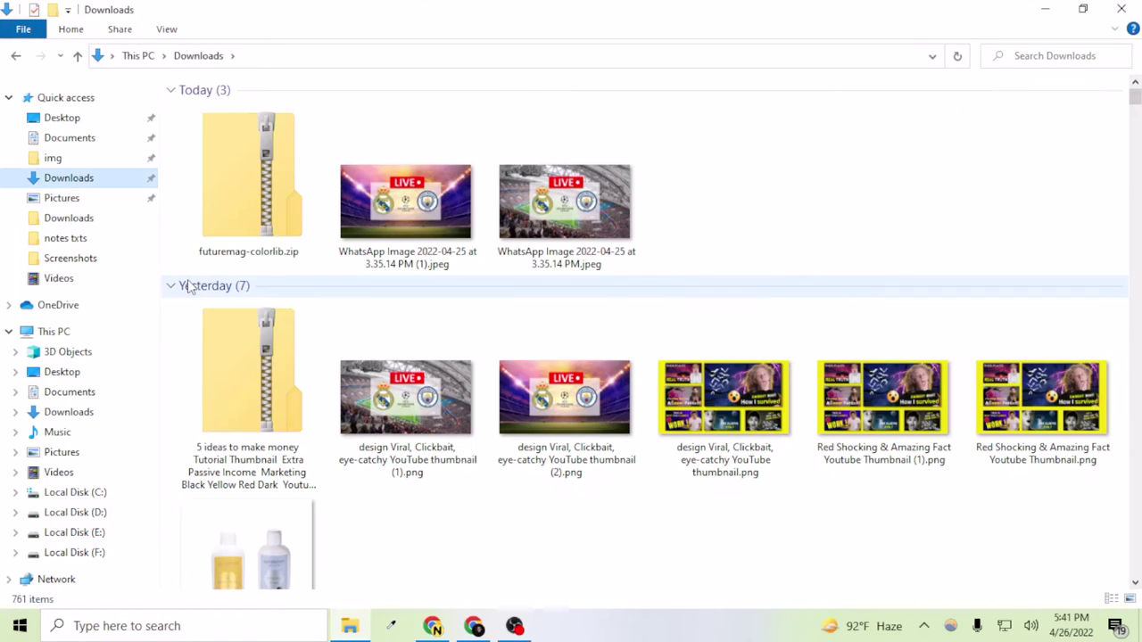
pyautogui.click(272, 214)
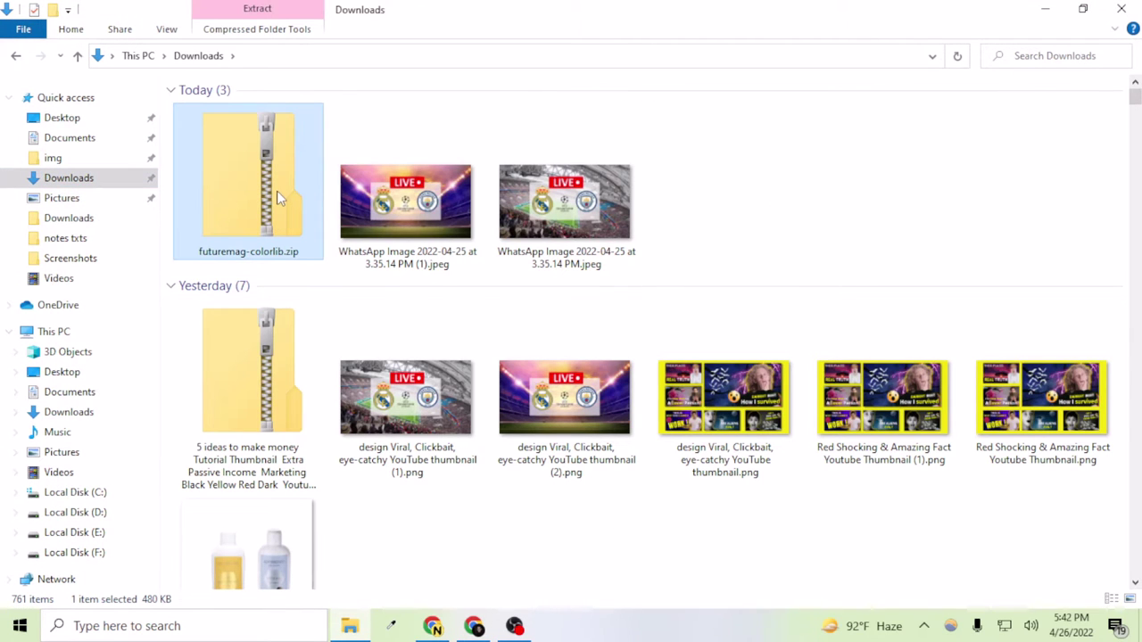
pyautogui.rightClick(279, 198)
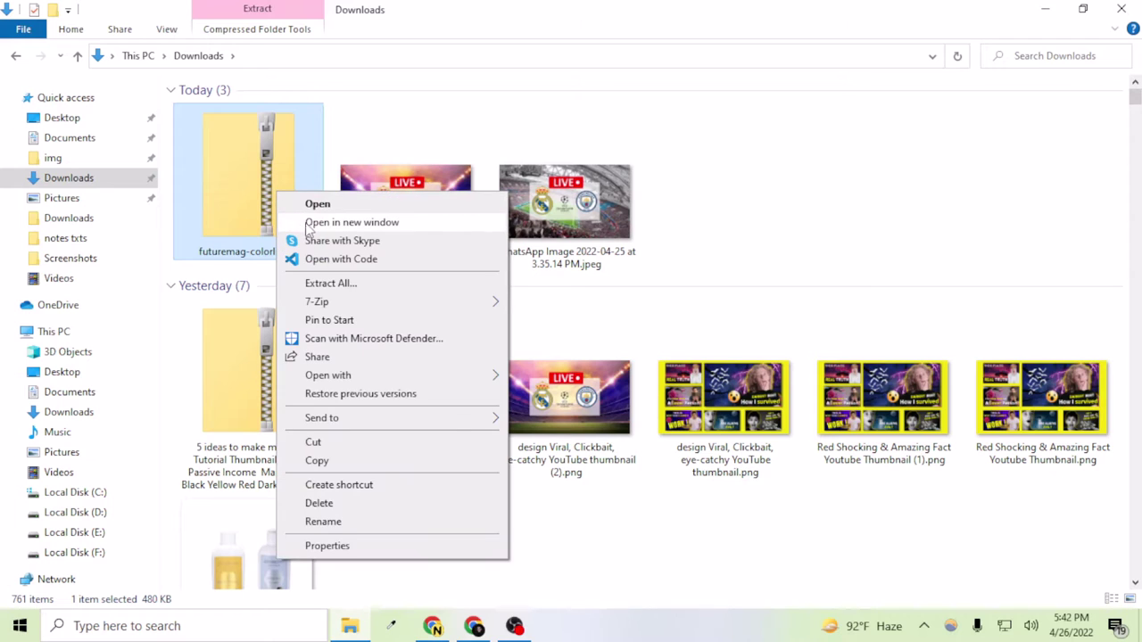
pyautogui.click(315, 206)
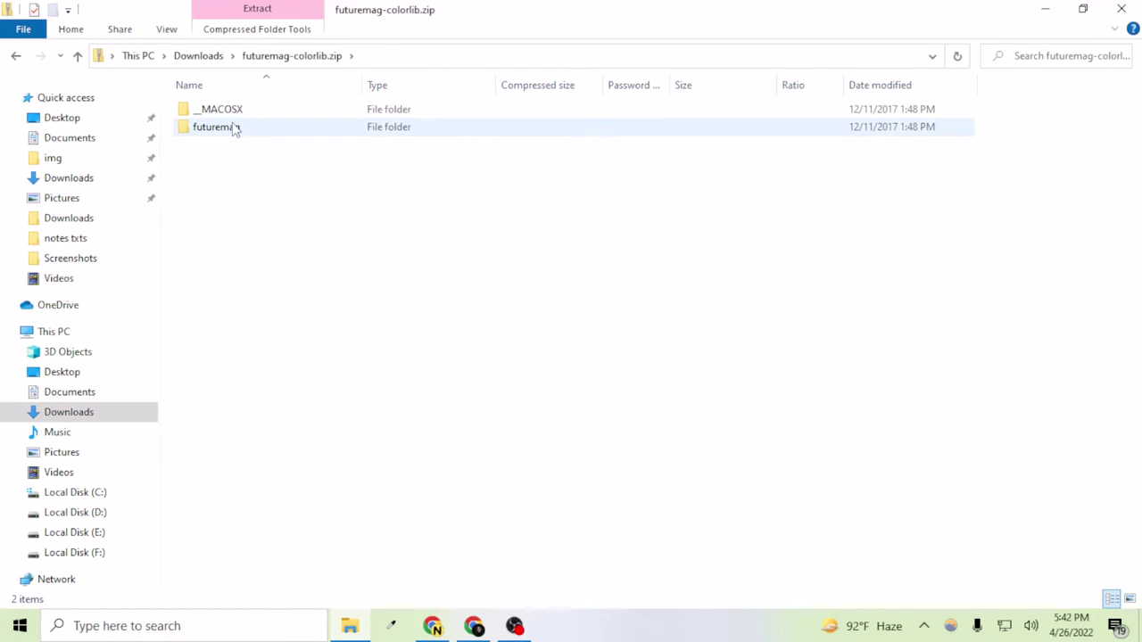
# Step: Look through the __MACOSX and futuremag folders inside the archive, ending in the futuremag folder that holds the template XML
pyautogui.doubleClick(235, 116)
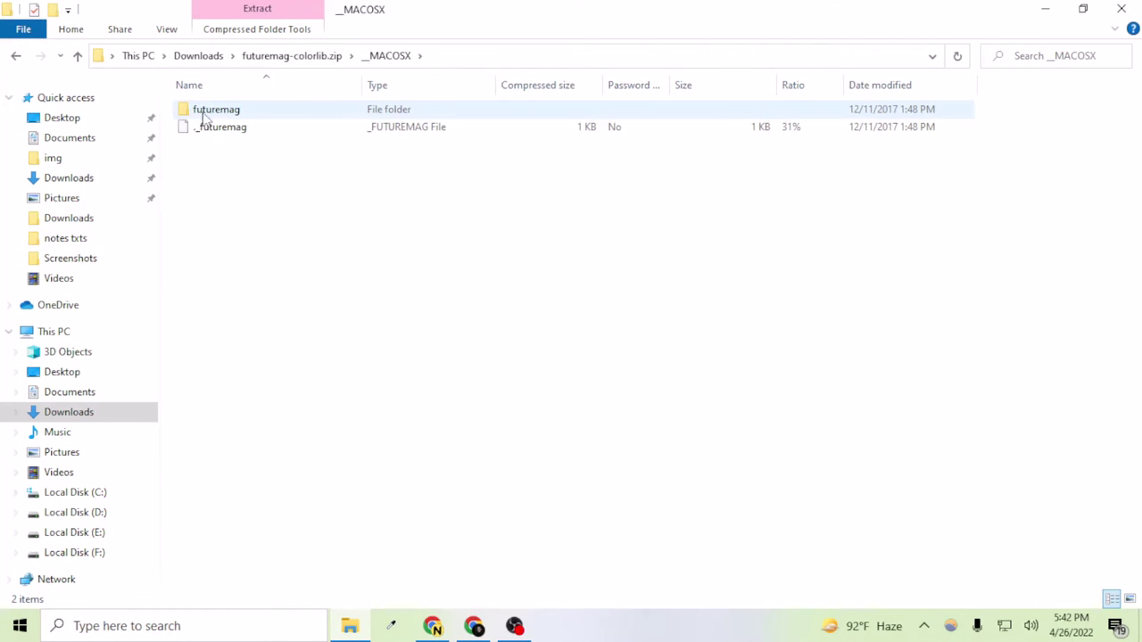
pyautogui.doubleClick(207, 110)
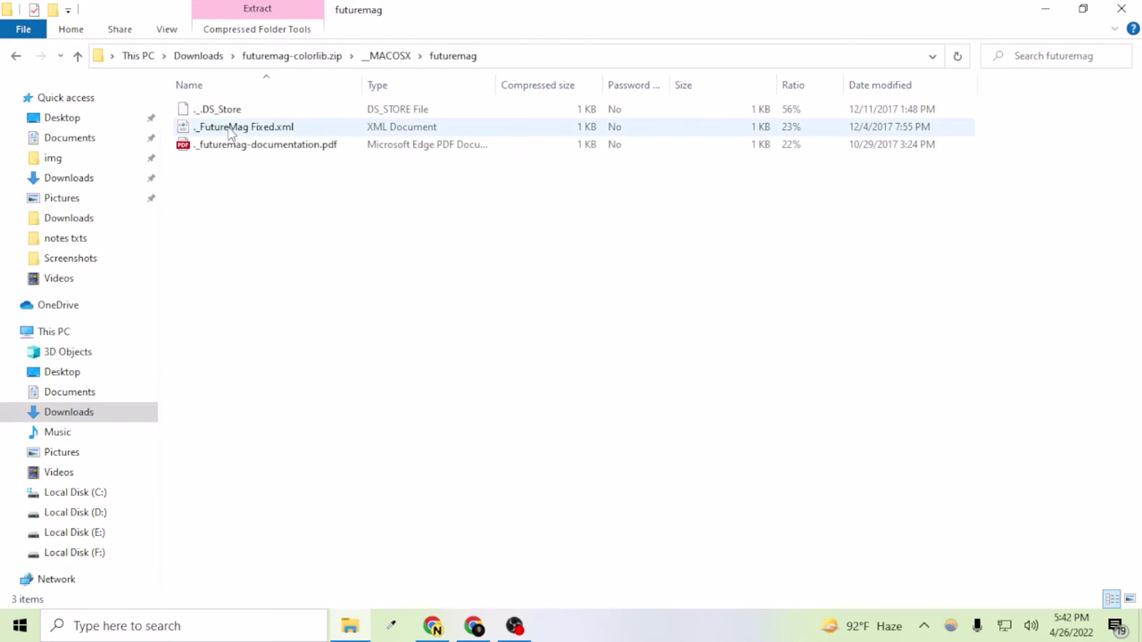
pyautogui.click(17, 58)
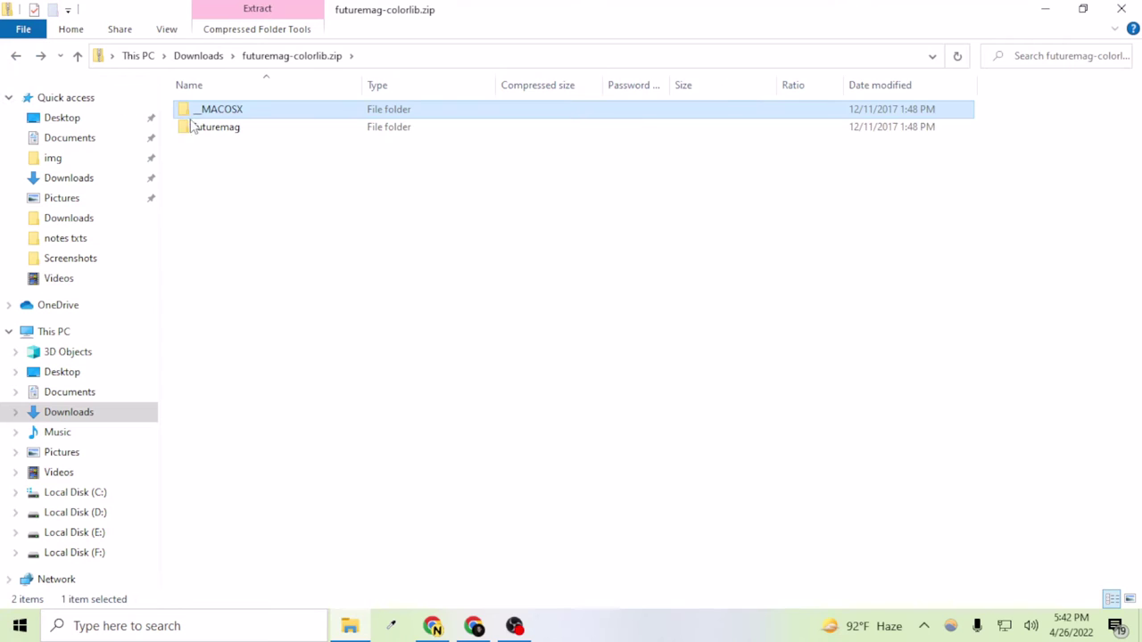
pyautogui.doubleClick(214, 126)
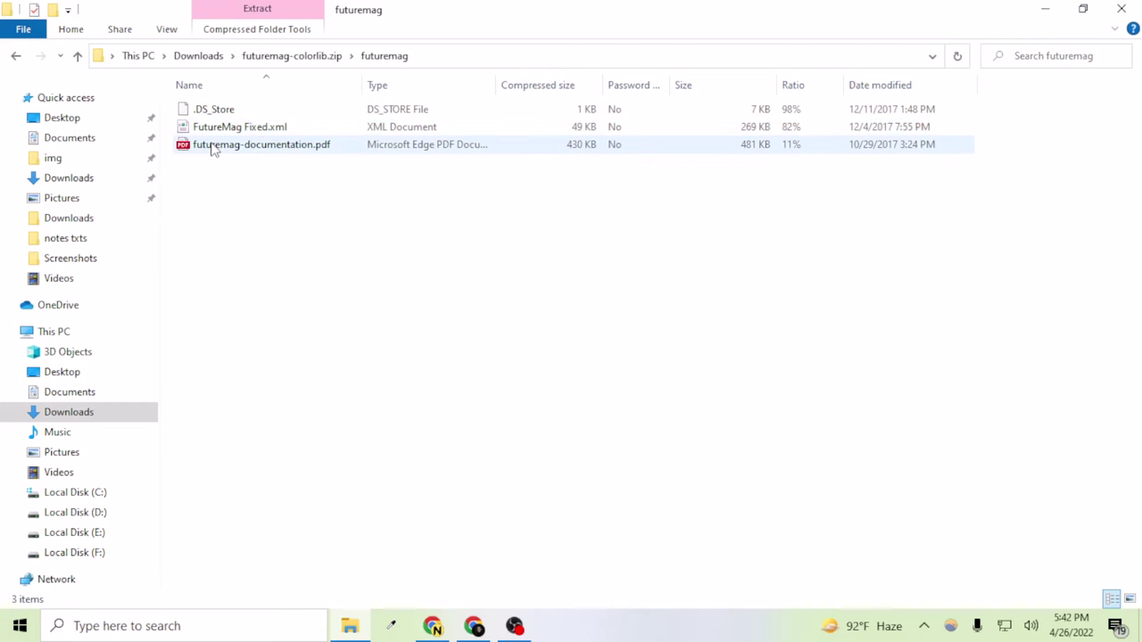
pyautogui.click(17, 58)
pyautogui.click(17, 58)
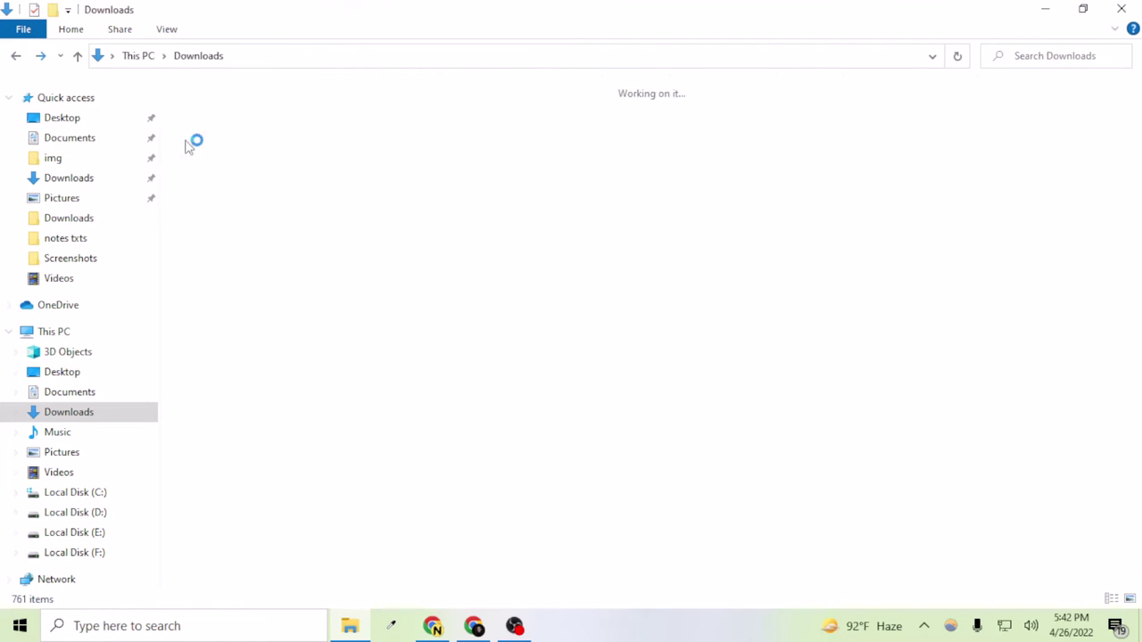
pyautogui.doubleClick(228, 130)
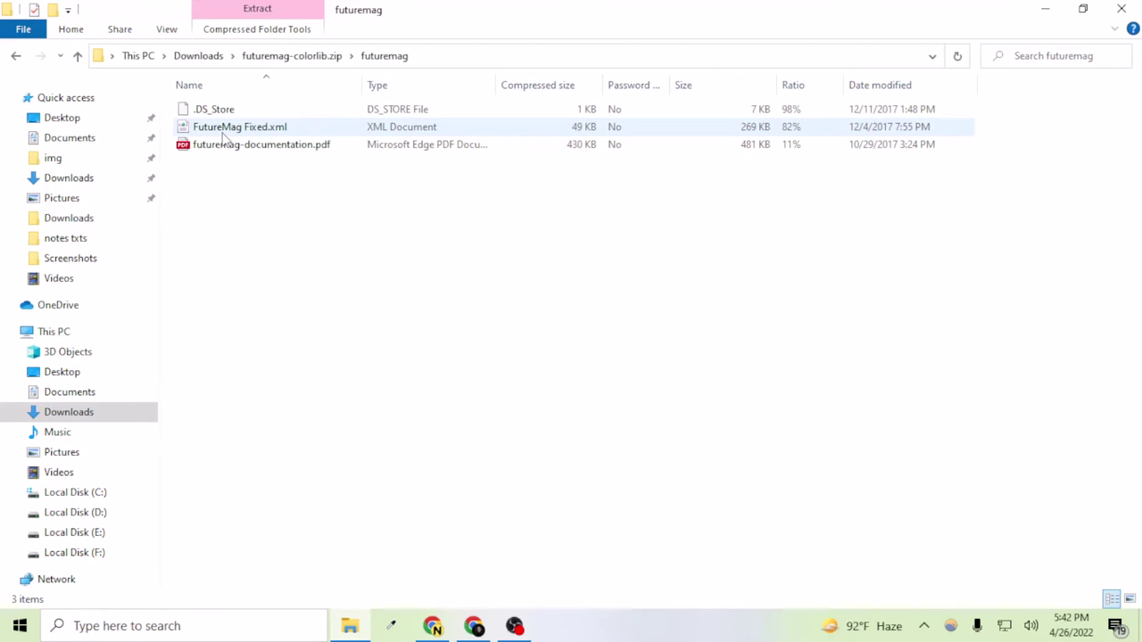
# Step: Try to open FutureMag Fixed.xml directly from the archive with its default program, and close the window
pyautogui.rightClick(223, 132)
pyautogui.click(209, 323)
pyautogui.click(209, 324)
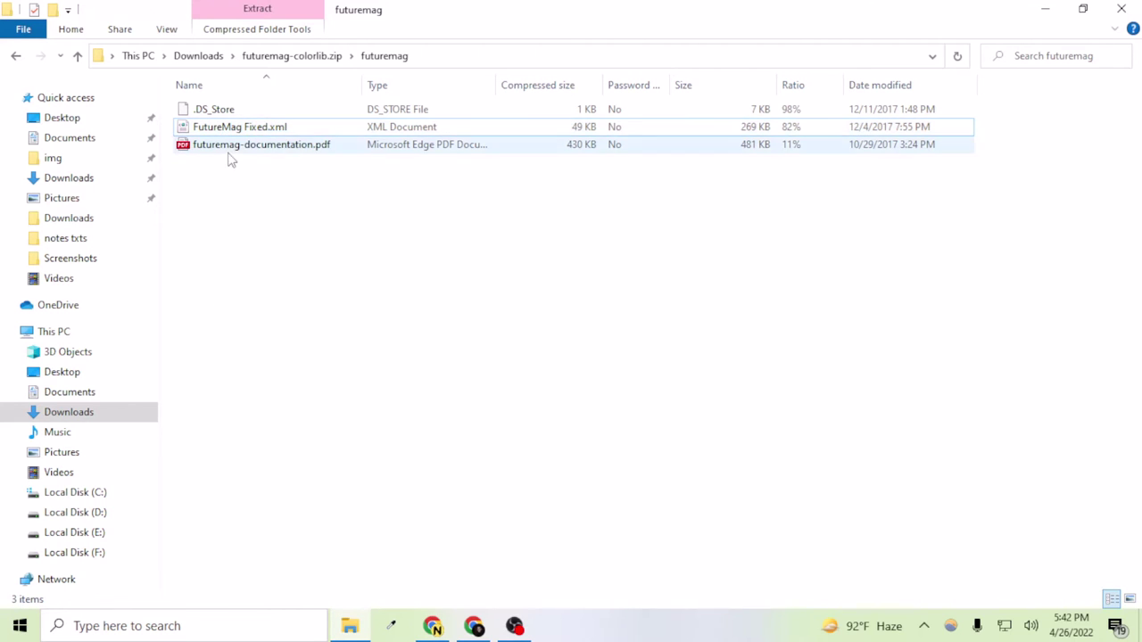
pyautogui.click(221, 127)
pyautogui.rightClick(232, 127)
pyautogui.click(267, 135)
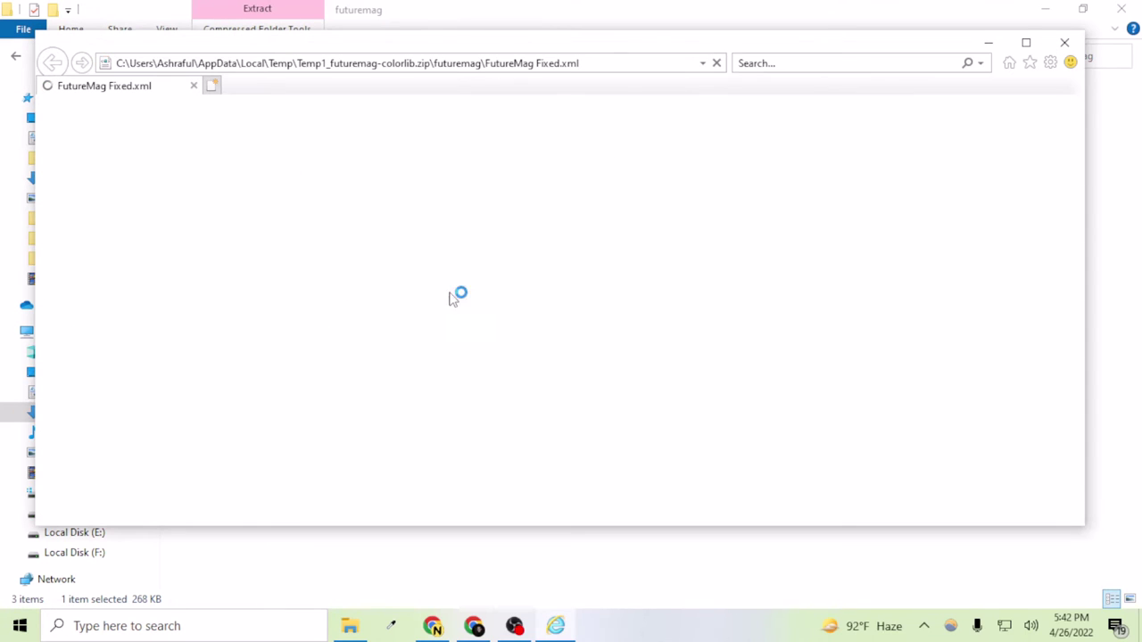
pyautogui.click(1064, 42)
# Step: Move FutureMag Fixed.xml out of the archive into the Documents folder
pyautogui.rightClick(283, 127)
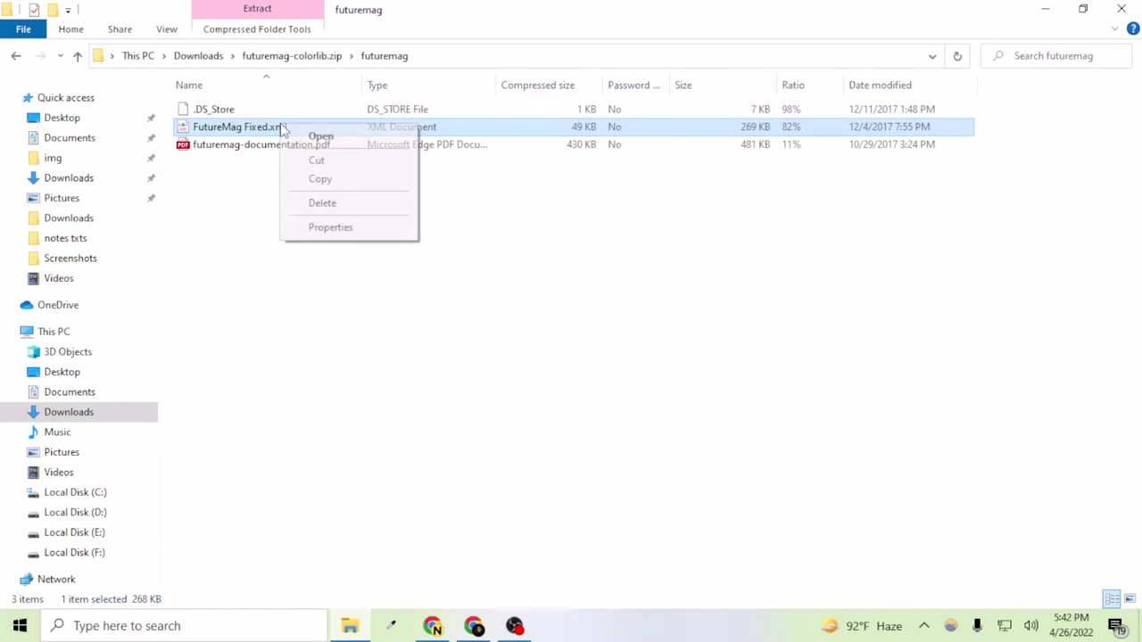
pyautogui.click(316, 161)
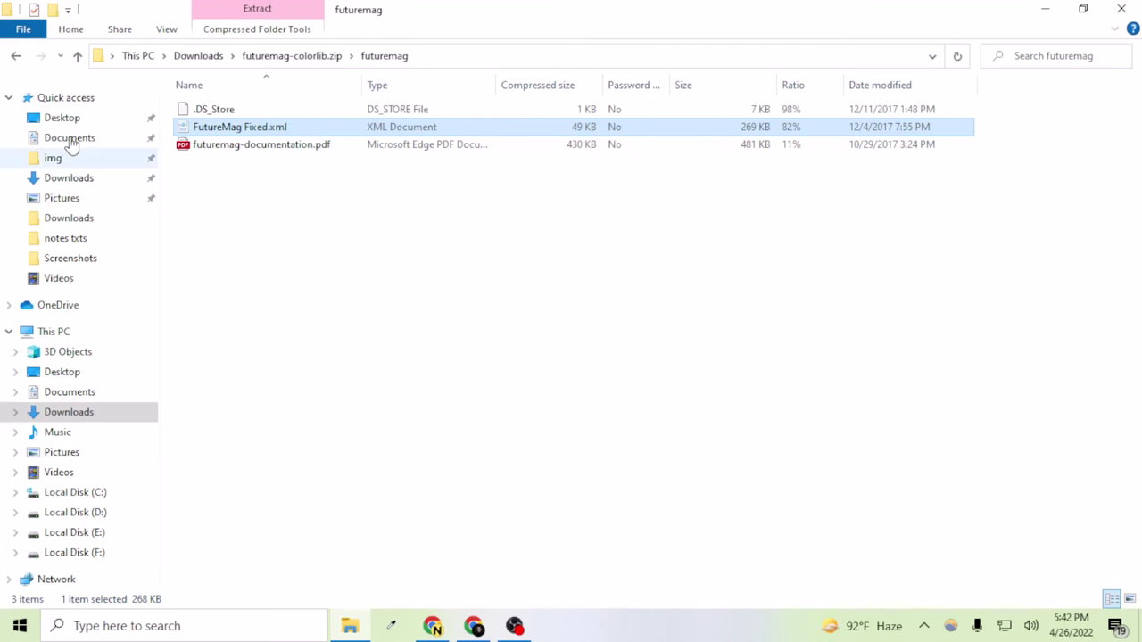
pyautogui.click(69, 139)
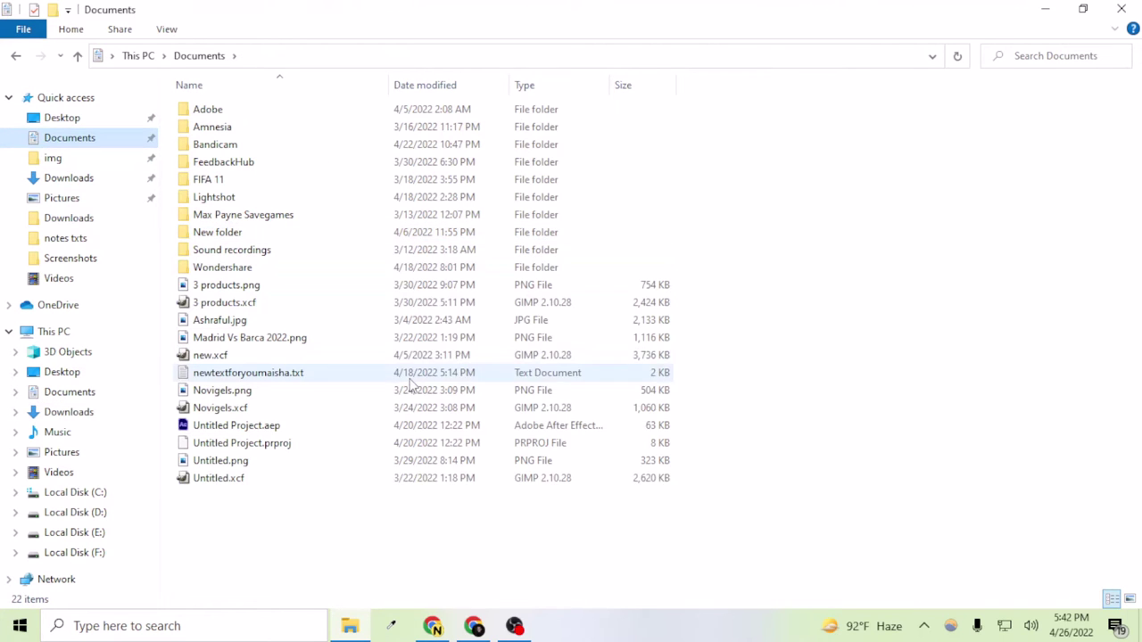
pyautogui.rightClick(417, 501)
pyautogui.click(480, 379)
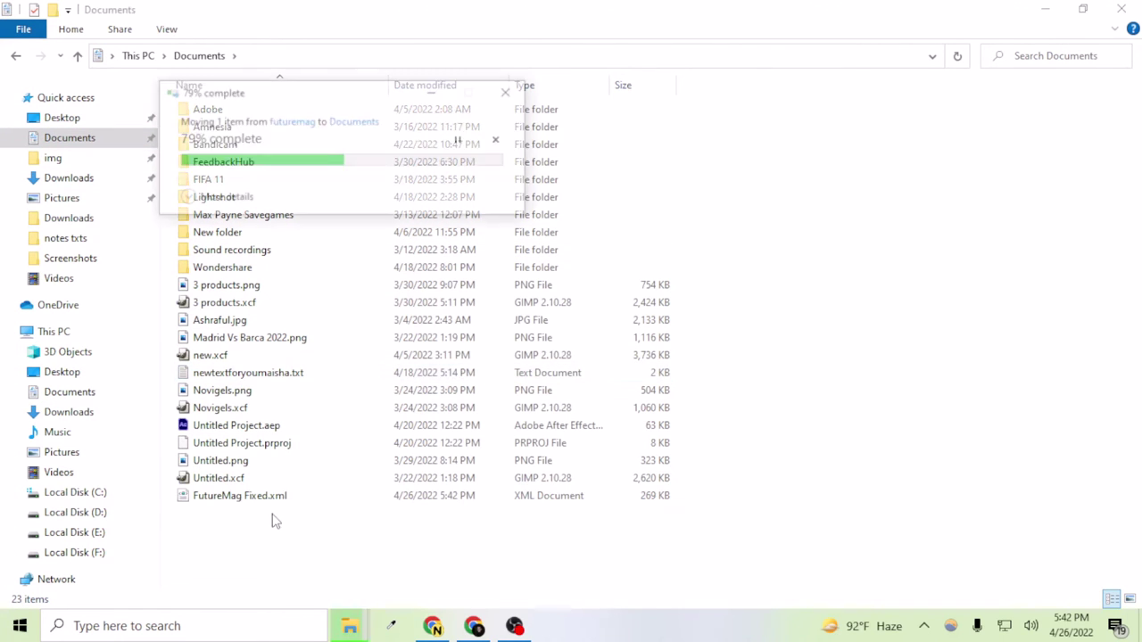
# Step: Open FutureMag Fixed.xml from Documents in Notepad and select all of its code
pyautogui.click(260, 505)
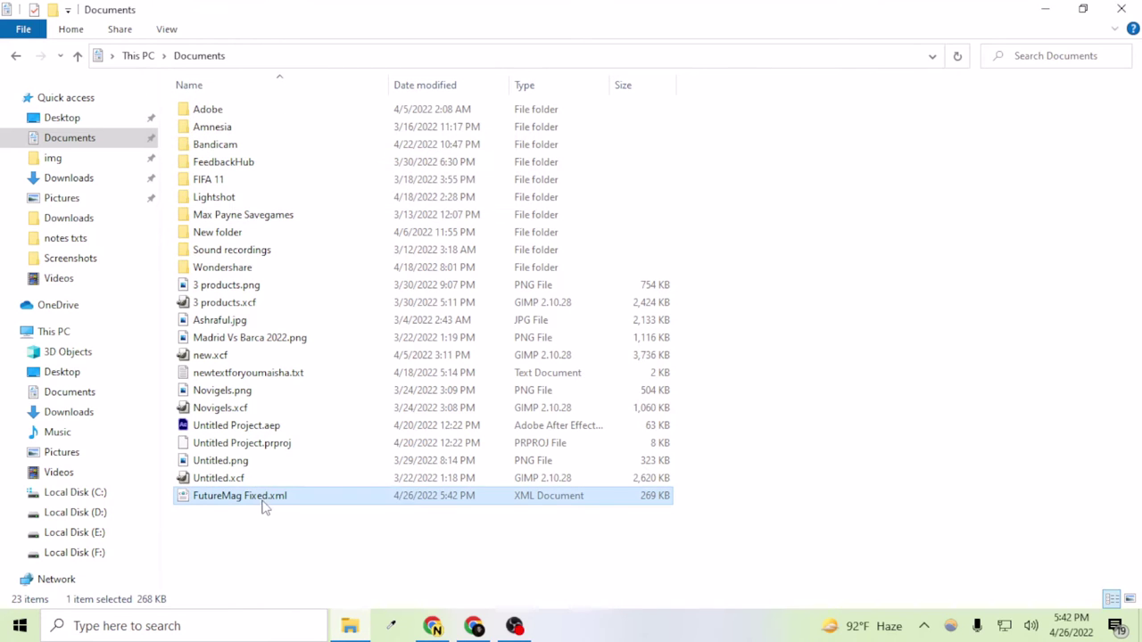
pyautogui.rightClick(261, 505)
pyautogui.moveTo(339, 292)
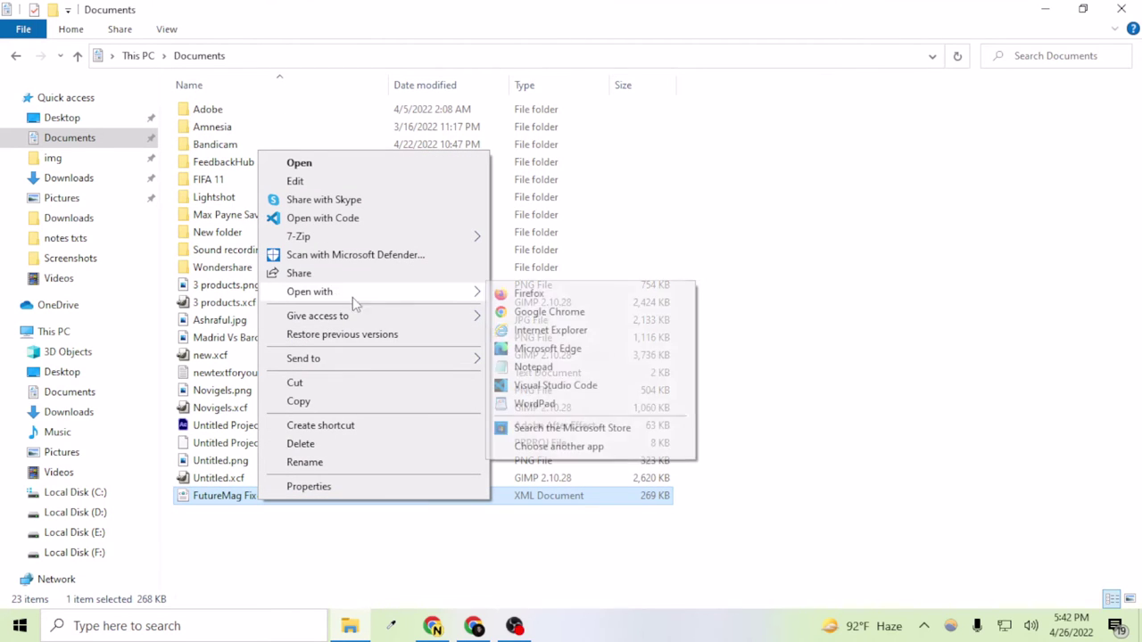
pyautogui.click(527, 365)
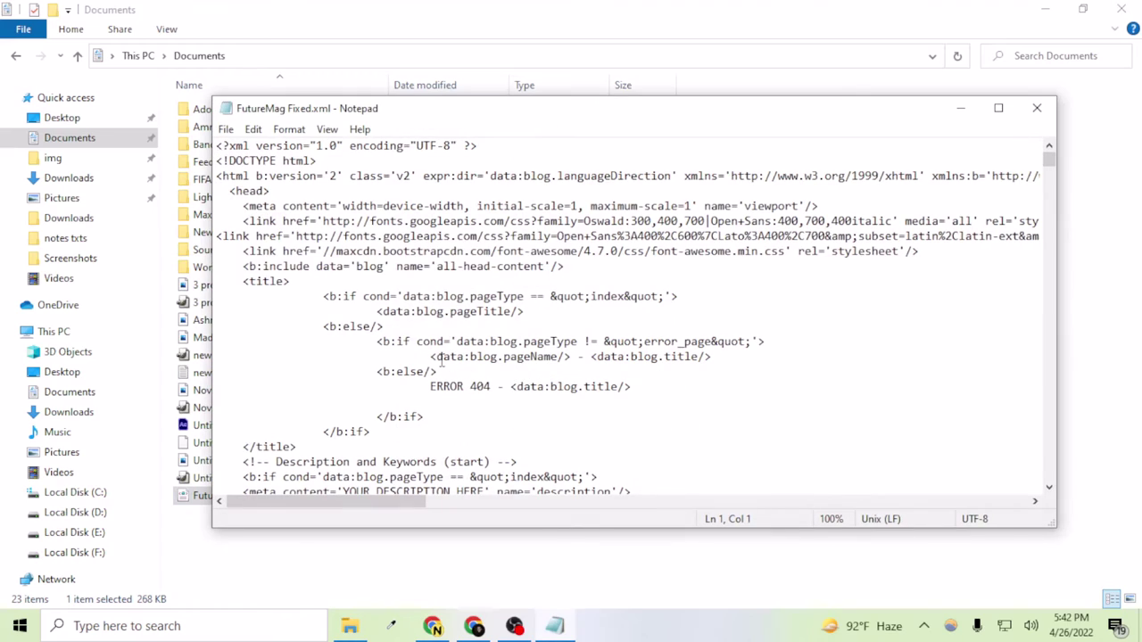
pyautogui.scroll(-20, 389, 251)
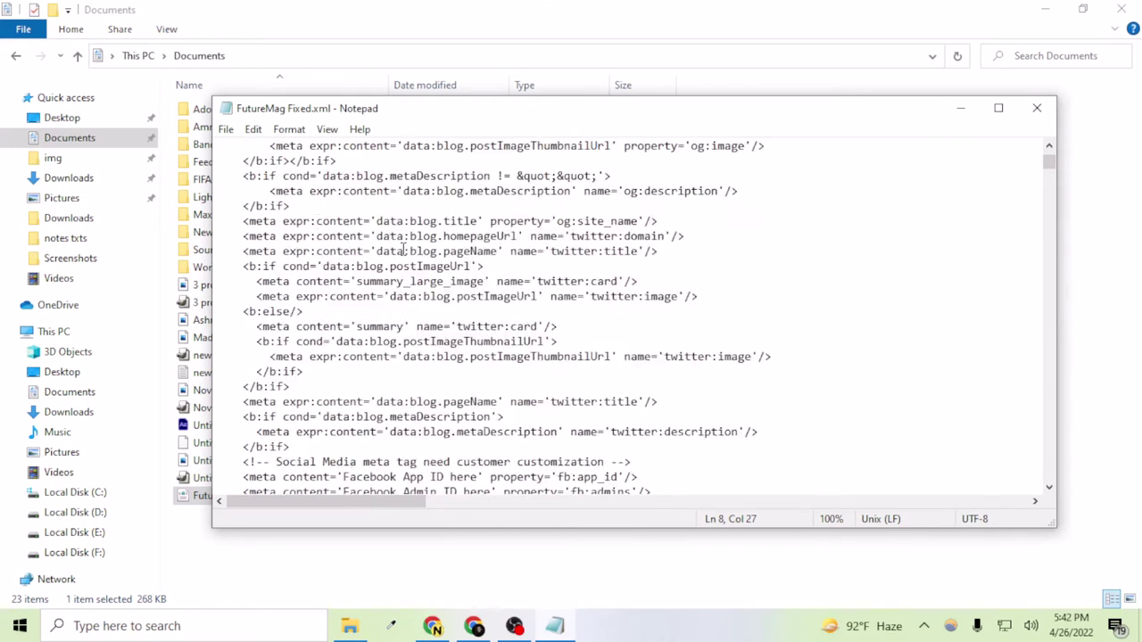
pyautogui.scroll(20, 403, 250)
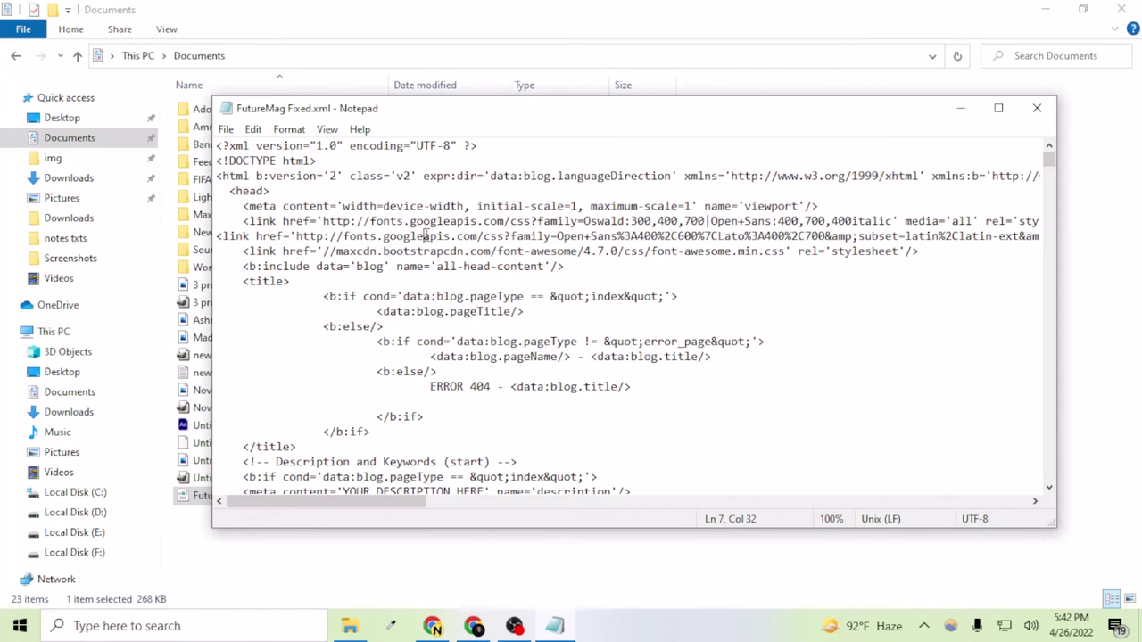
pyautogui.hotkey('ctrl', 'a')
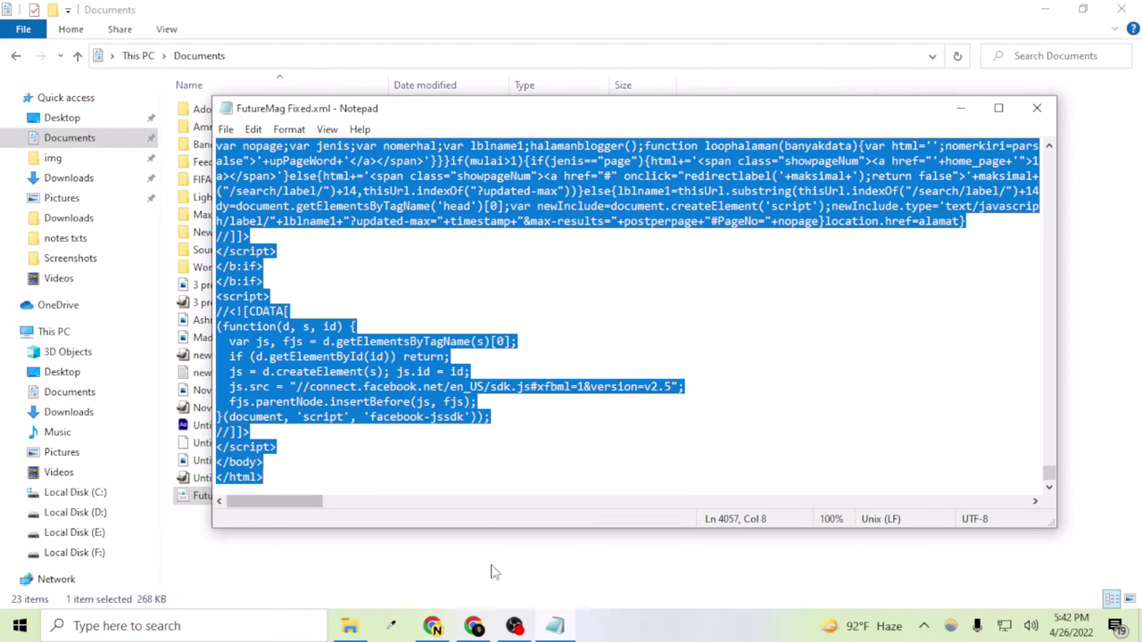
# Step: Switch back to Chrome and close the theme preview page of My New Blog
pyautogui.click(472, 628)
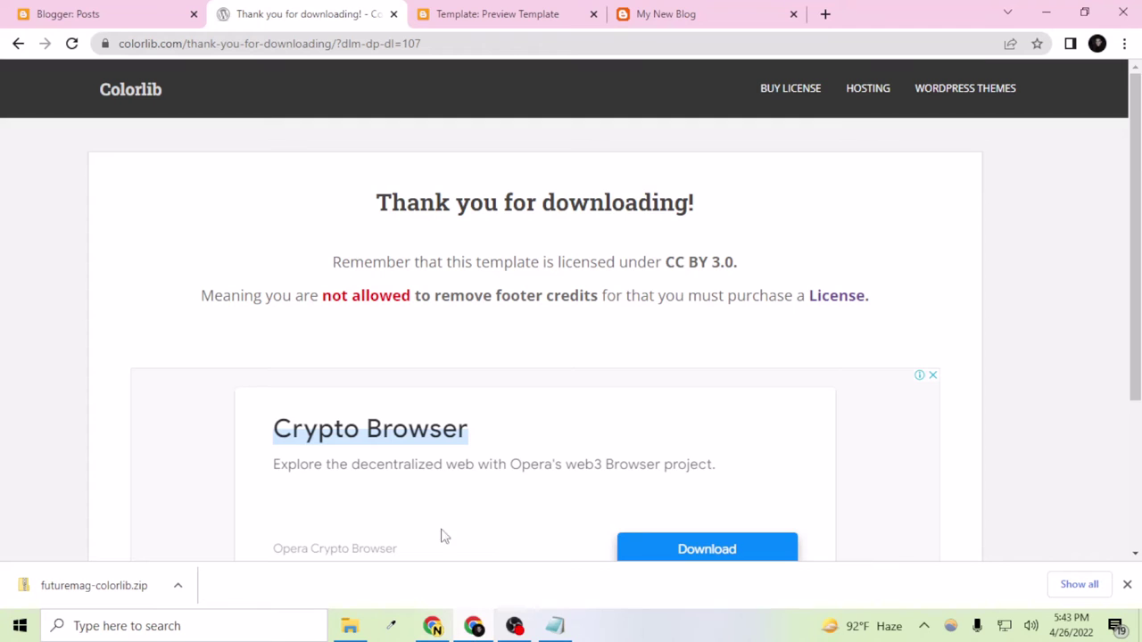
pyautogui.click(120, 11)
pyautogui.click(488, 10)
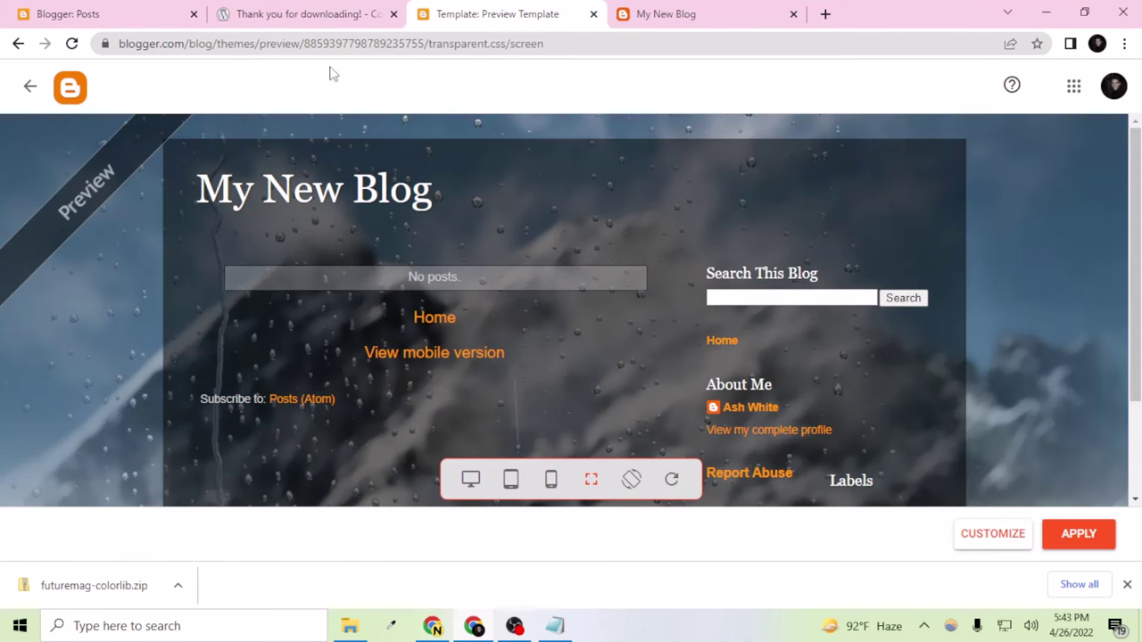
pyautogui.click(593, 13)
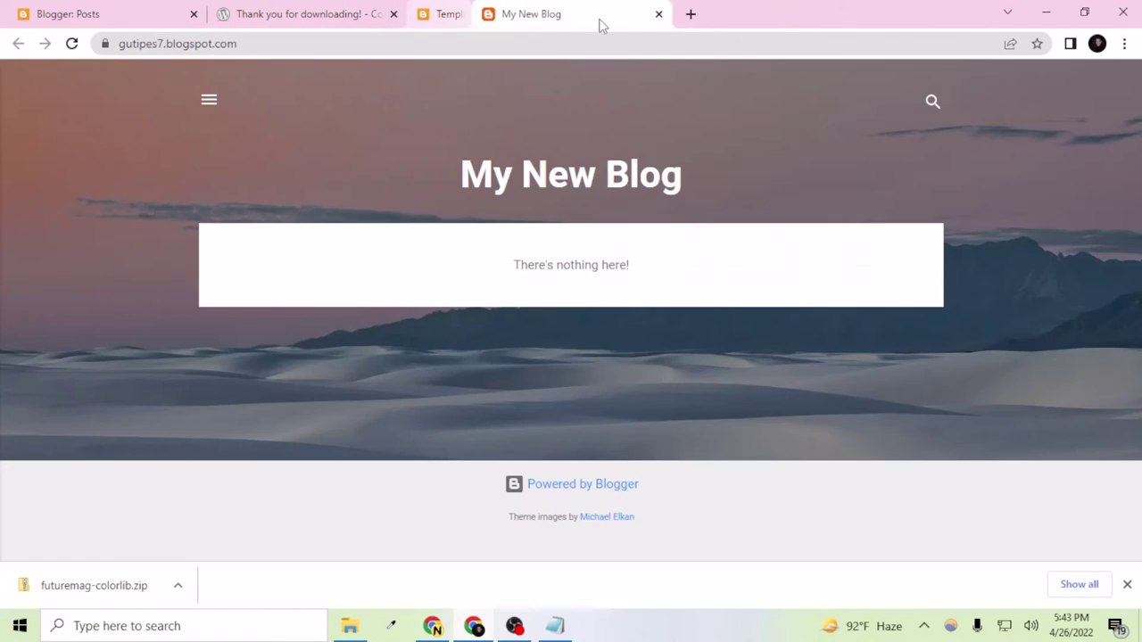
pyautogui.click(384, 9)
# Step: Reload the Blogger dashboard and open the Theme page of My New Blog
pyautogui.click(163, 13)
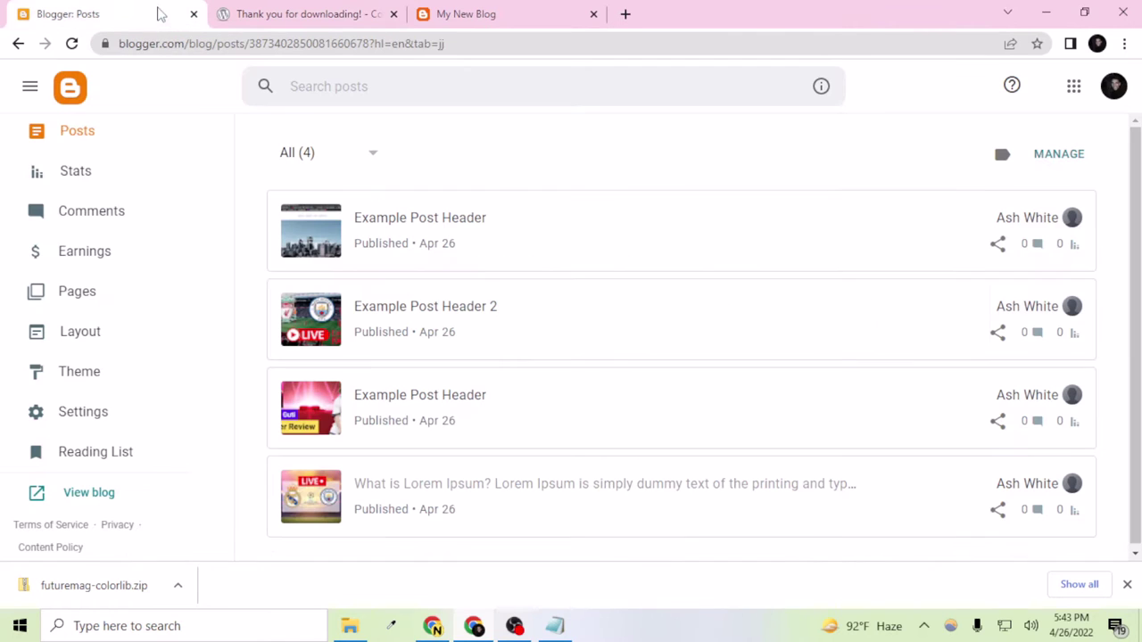
pyautogui.click(103, 152)
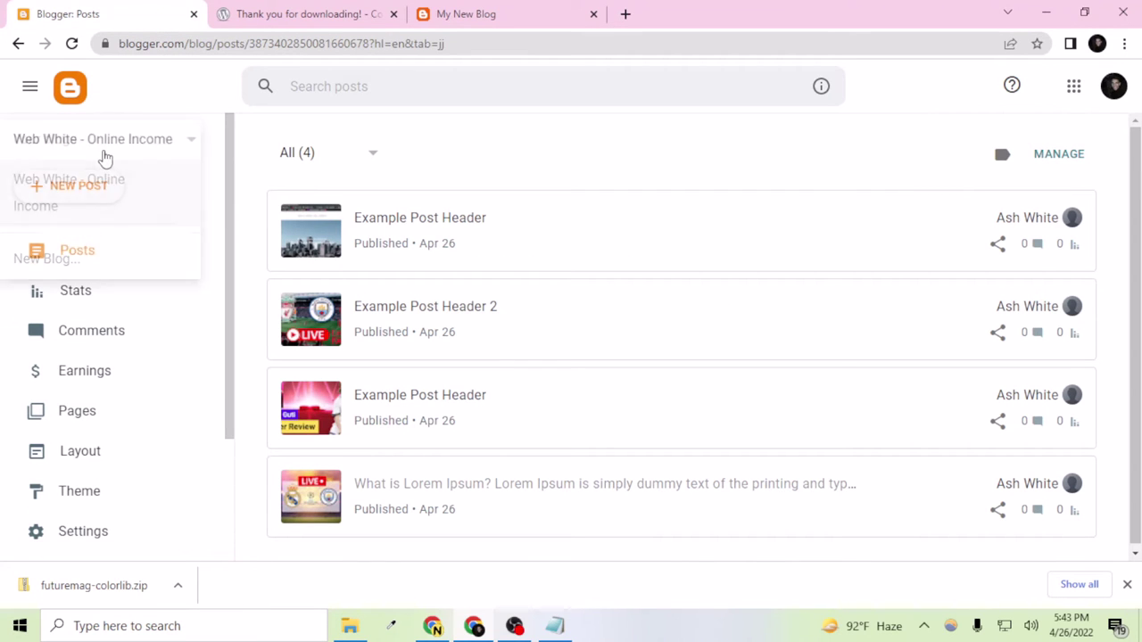
pyautogui.click(73, 44)
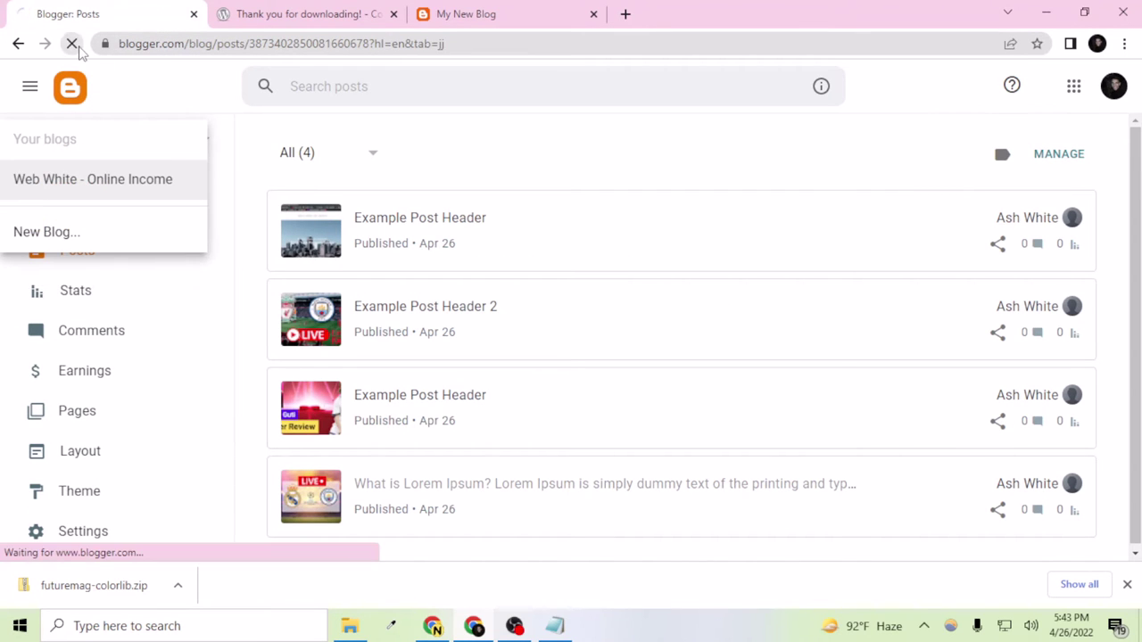
pyautogui.click(78, 138)
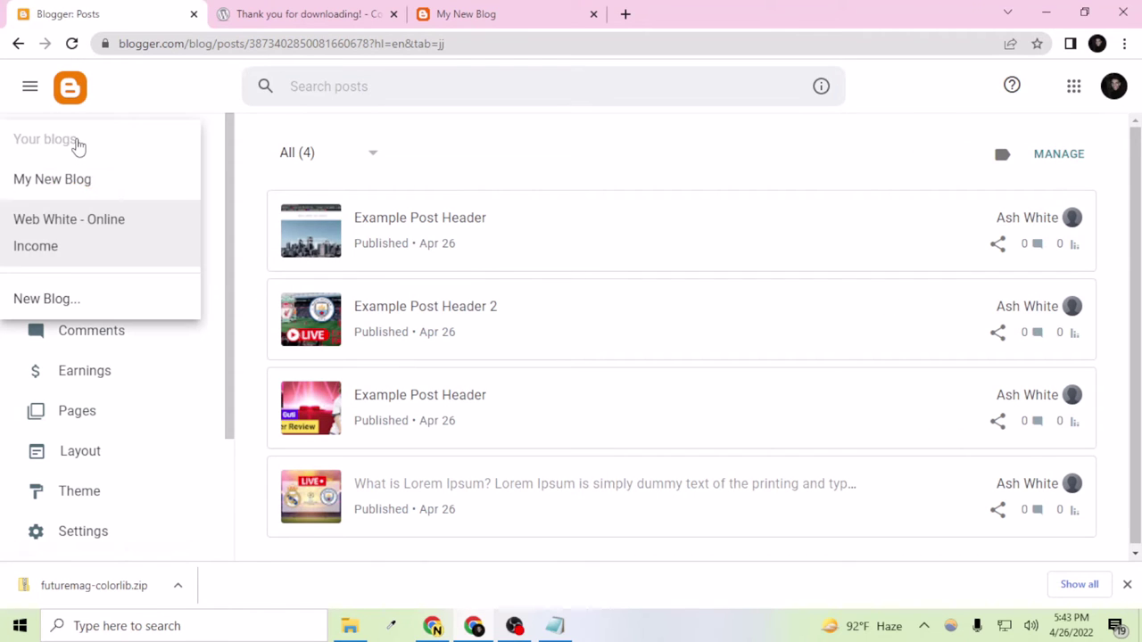
pyautogui.click(62, 181)
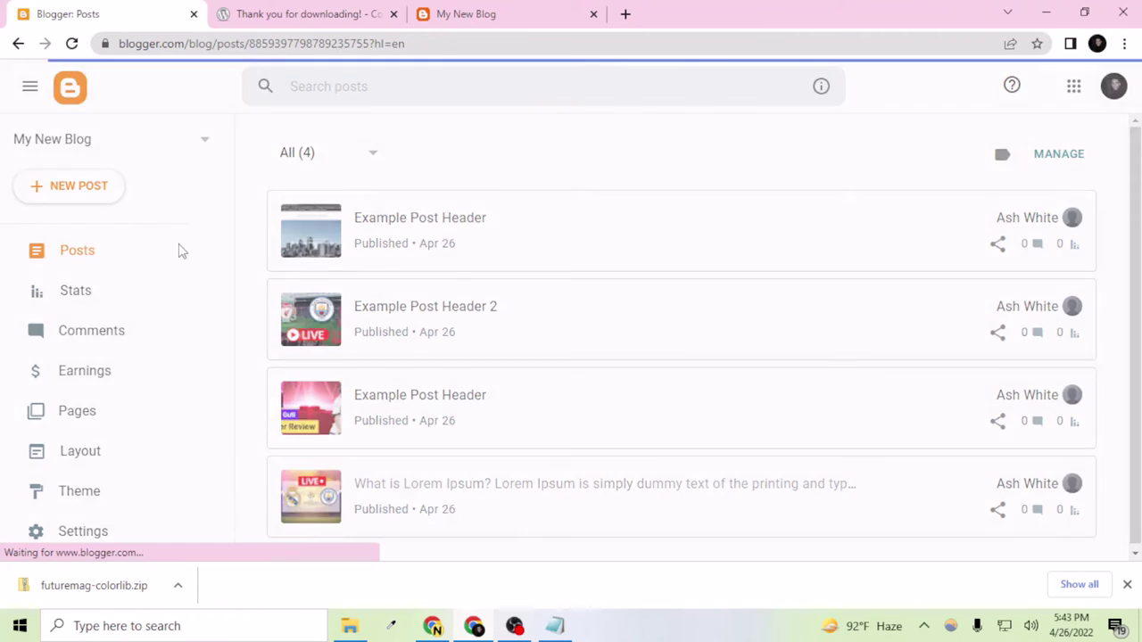
pyautogui.scroll(-2, 81, 369)
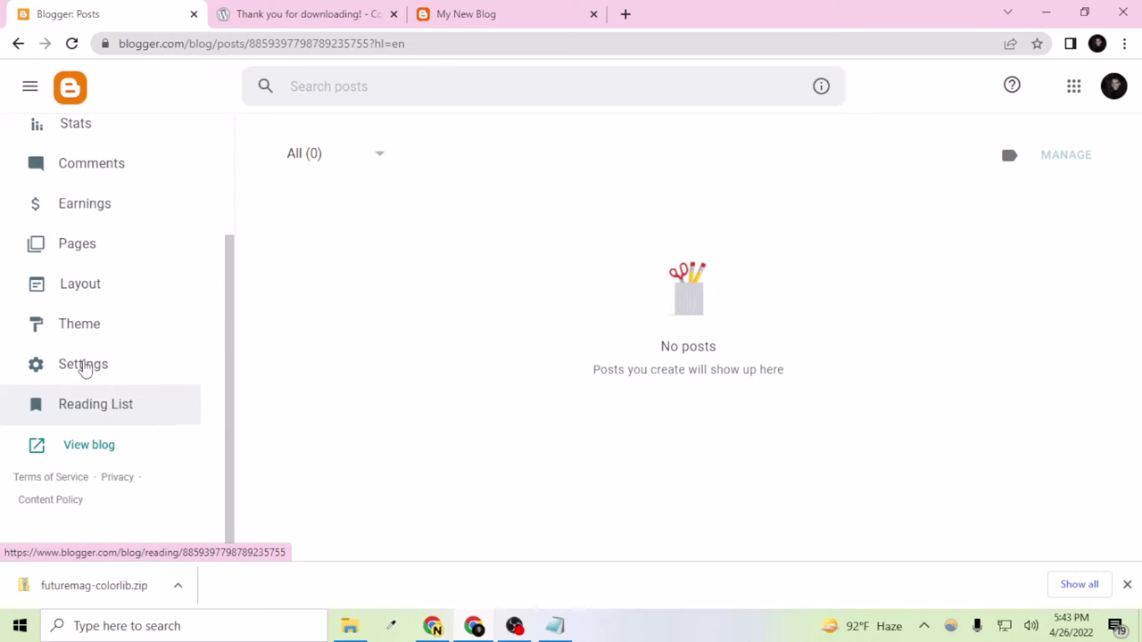
pyautogui.click(84, 339)
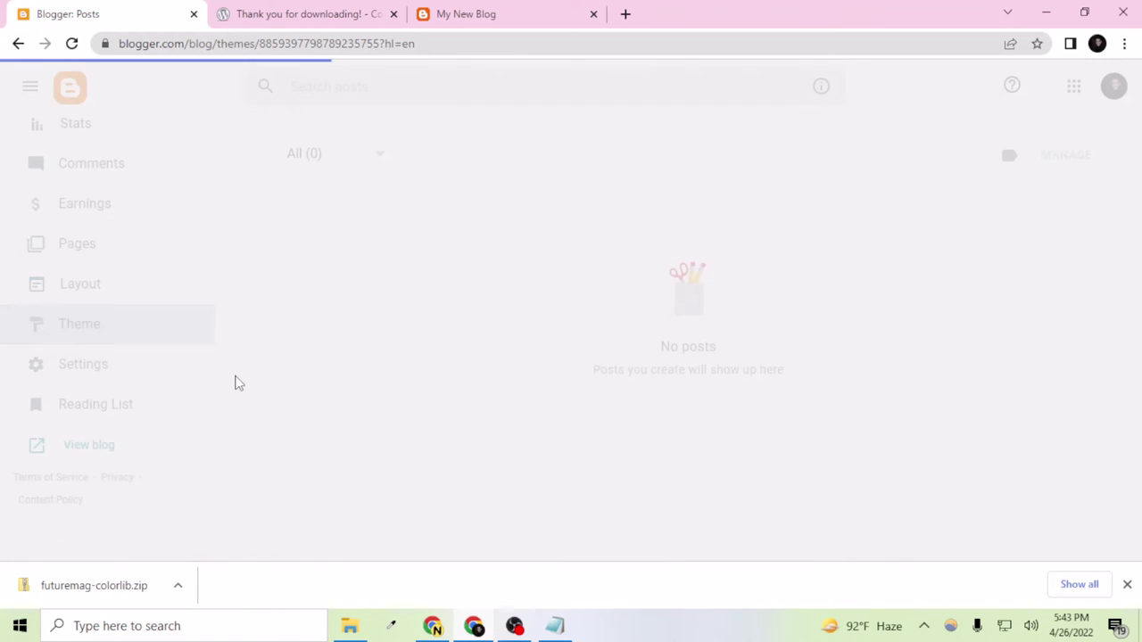
# Step: Open the HTML code of My New Blog's current theme for editing and delete all of it
pyautogui.click(576, 241)
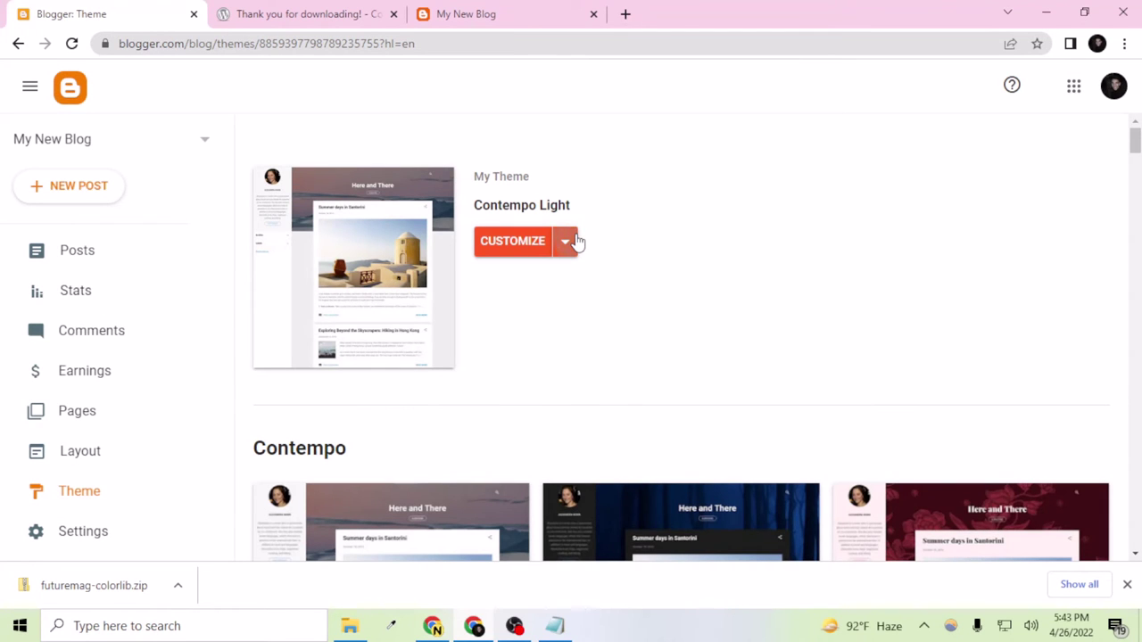
pyautogui.click(381, 385)
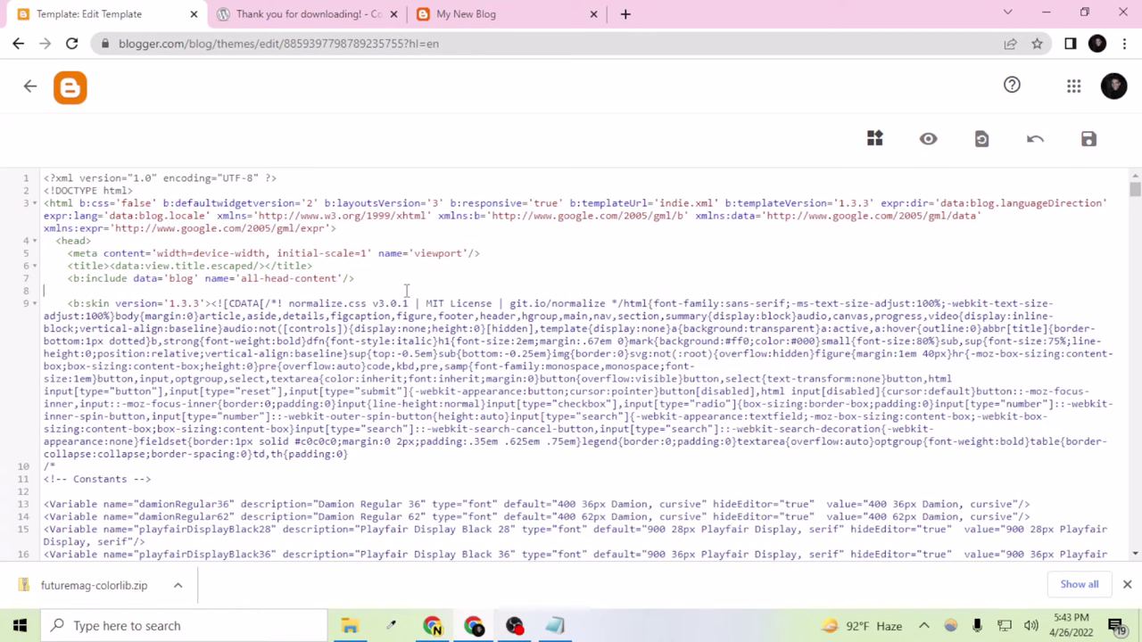
pyautogui.hotkey('ctrl', 'a')
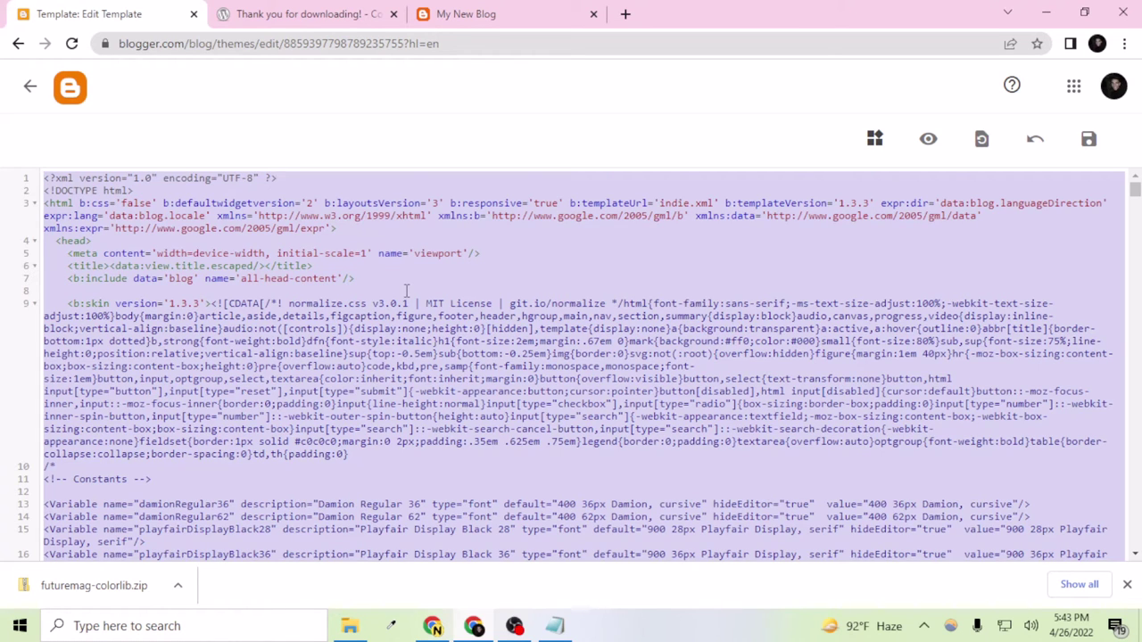
pyautogui.press('Delete')
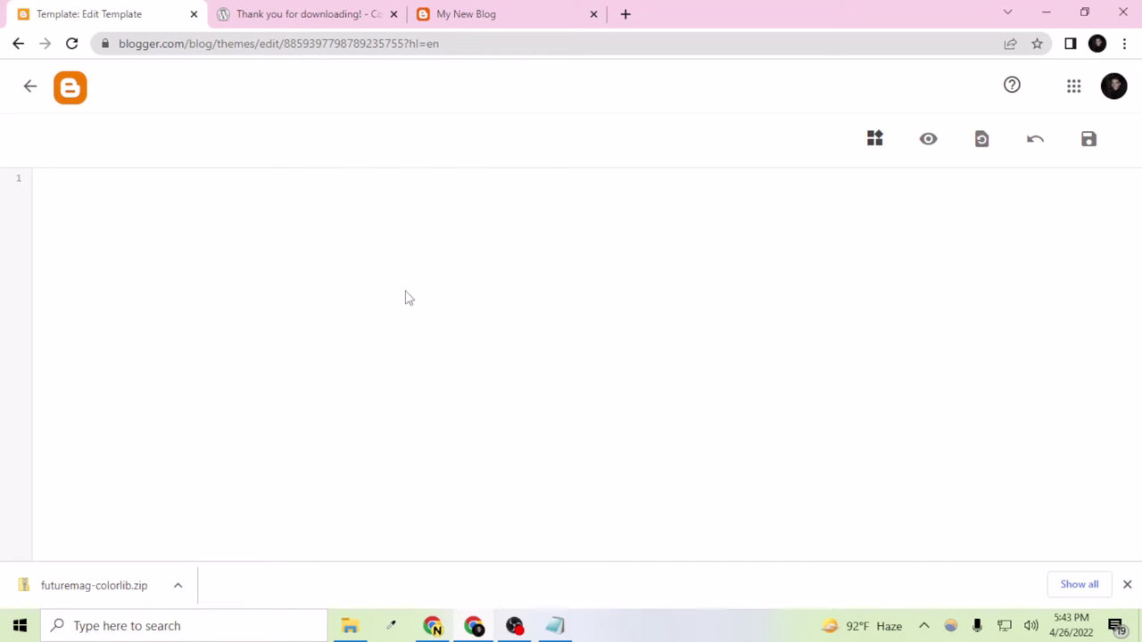
# Step: Paste the copied FutureMag XML code from the clipboard history into the empty theme editor and save the theme
pyautogui.press('super+v')
pyautogui.click(158, 258)
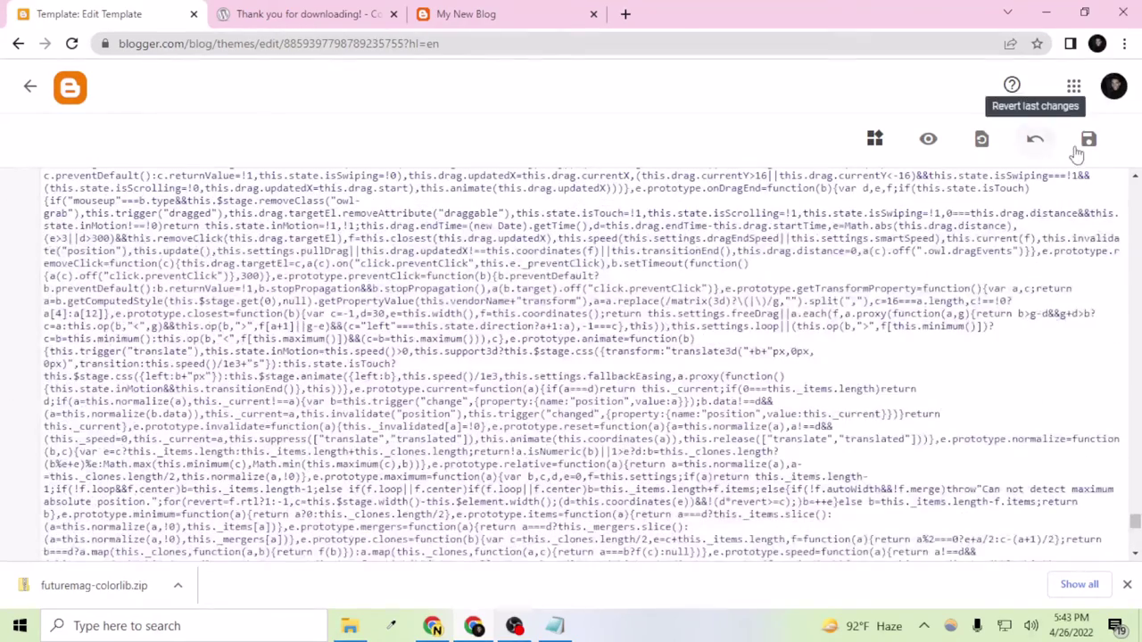
pyautogui.click(1088, 138)
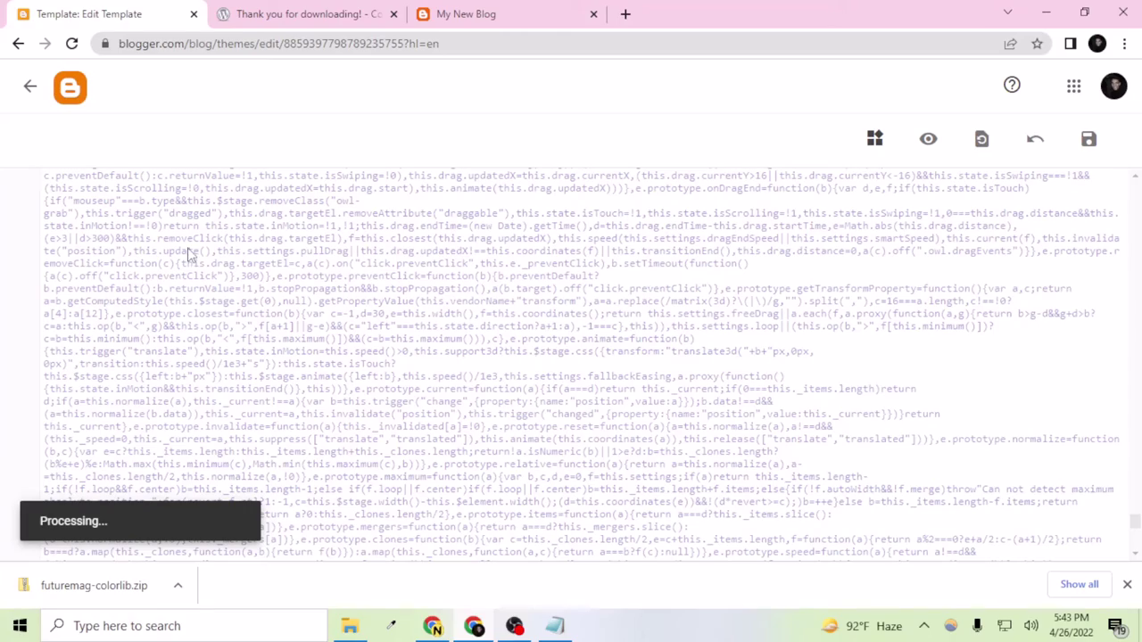
pyautogui.scroll(-4, 55, 485)
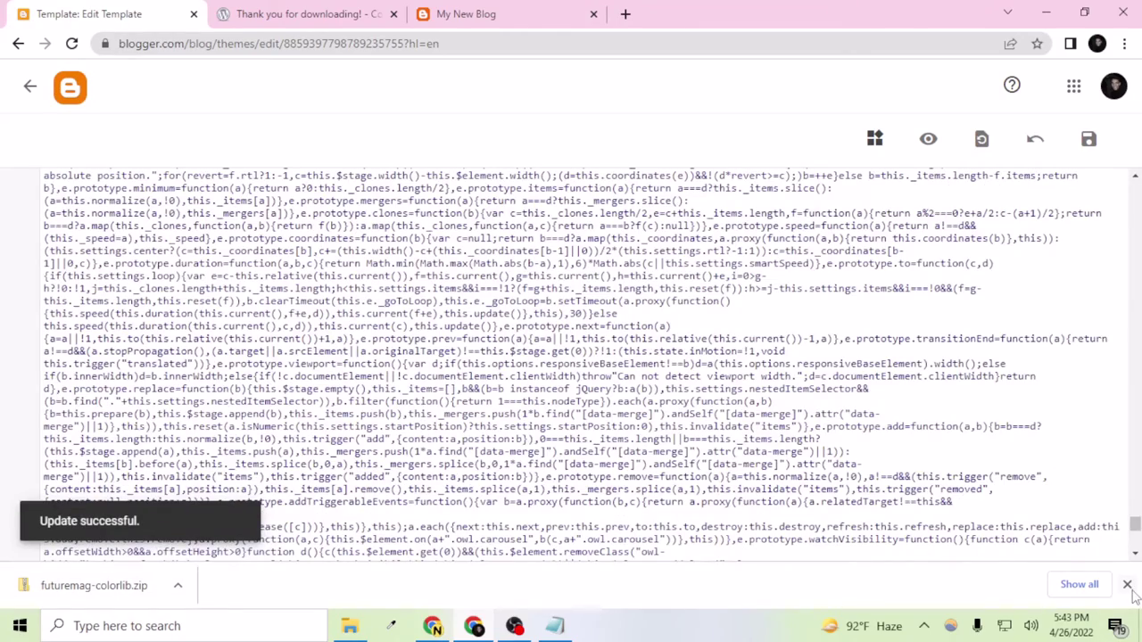
pyautogui.scroll(3, 96, 170)
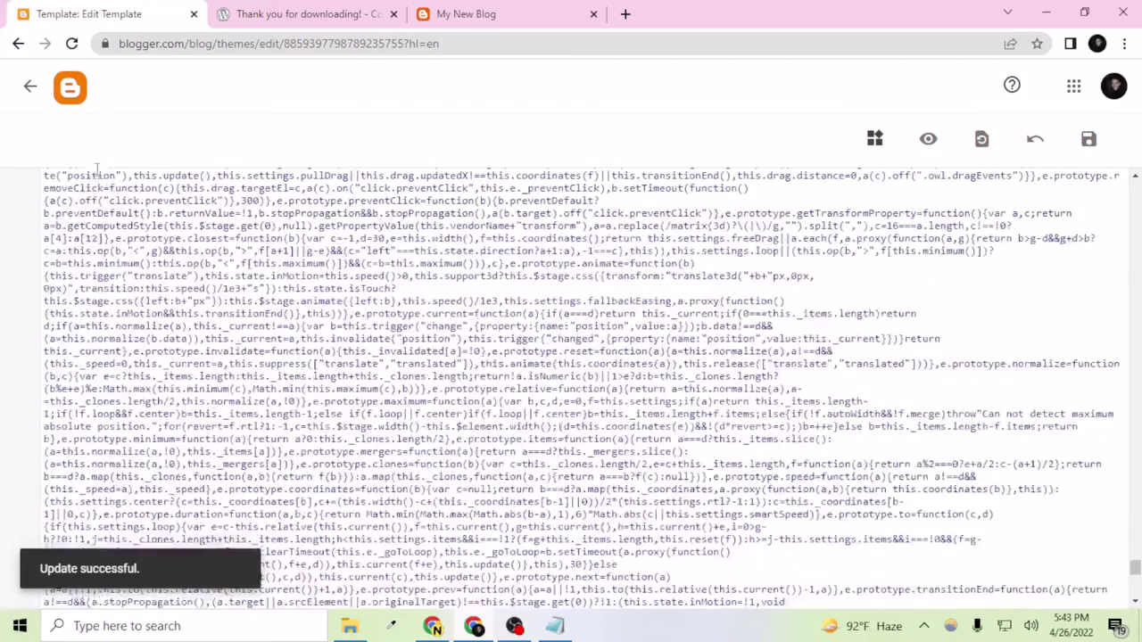
# Step: Return to the Blogger dashboard and view the live My New Blog site in a new tab
pyautogui.click(82, 96)
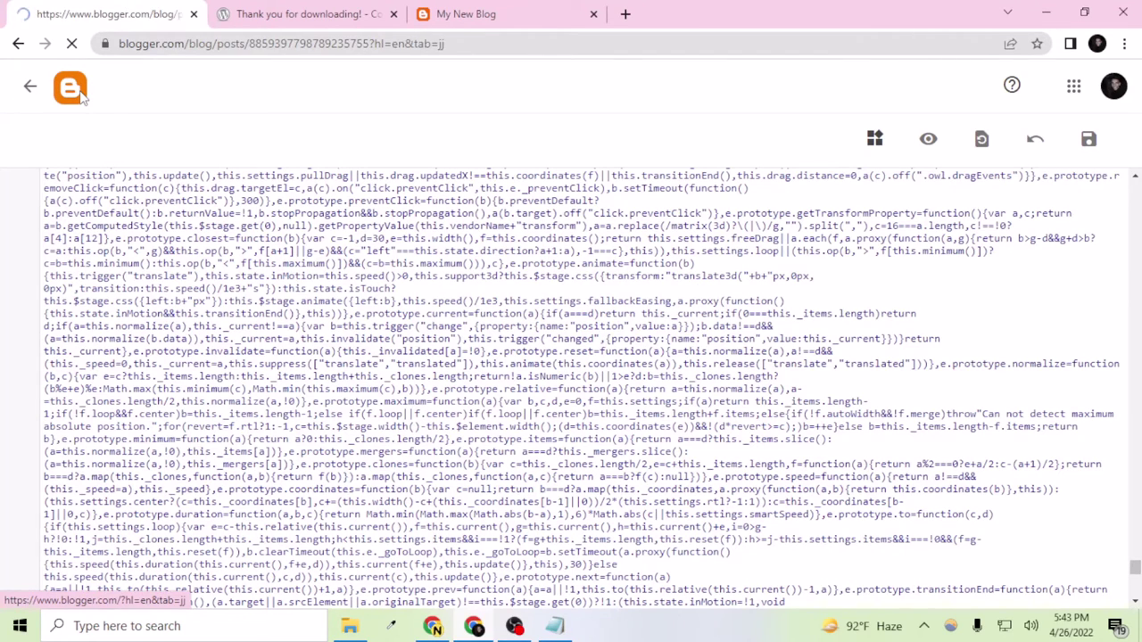
pyautogui.scroll(-2, 55, 414)
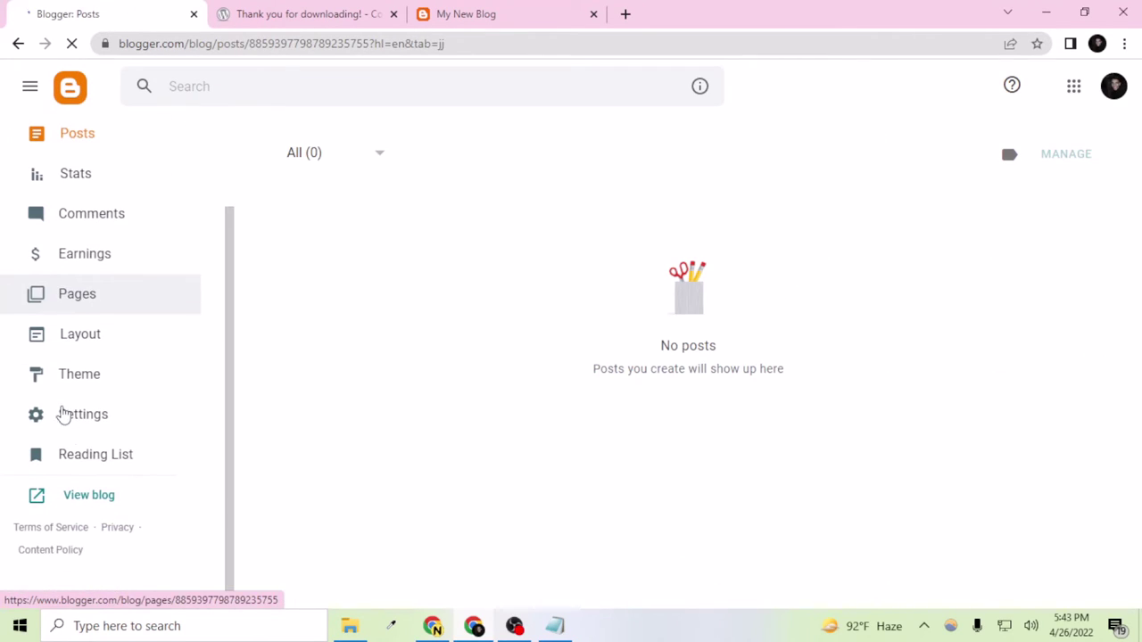
pyautogui.click(93, 502)
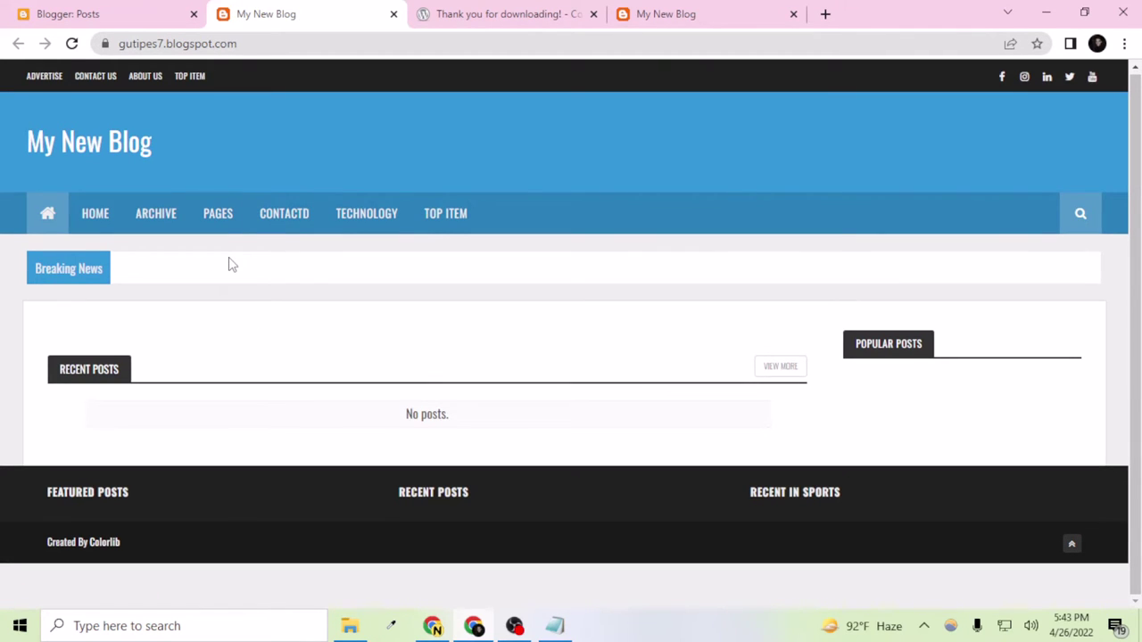
# Step: Go back to Colorlib's free Blogger templates page and compare the FutureMag preview with the live My New Blog site
pyautogui.click(482, 7)
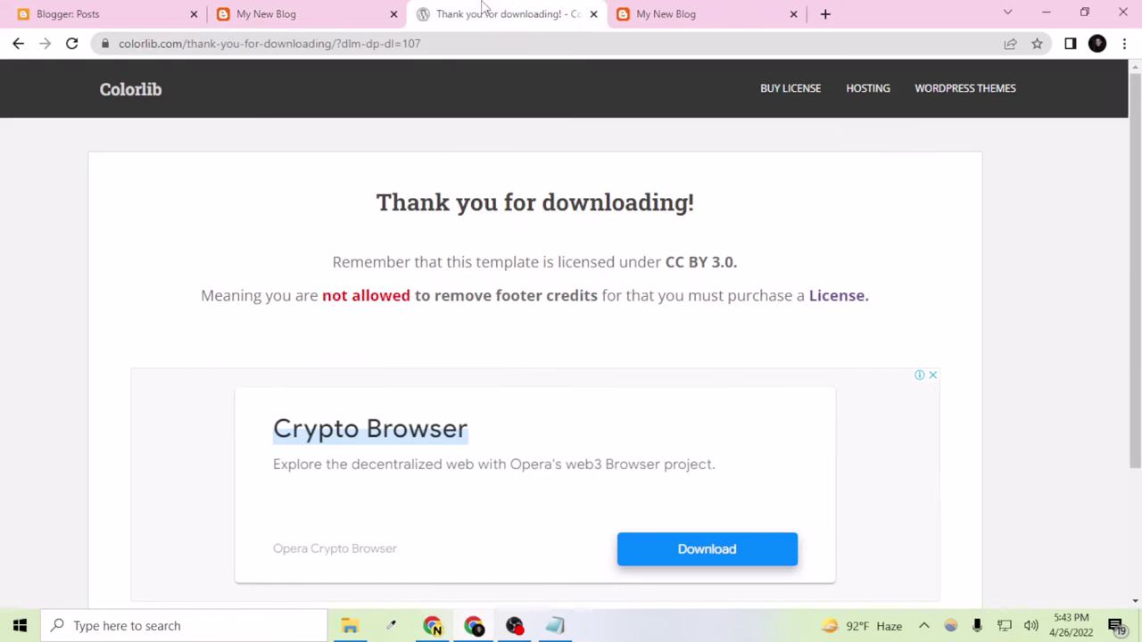
pyautogui.rightClick(70, 144)
pyautogui.click(98, 155)
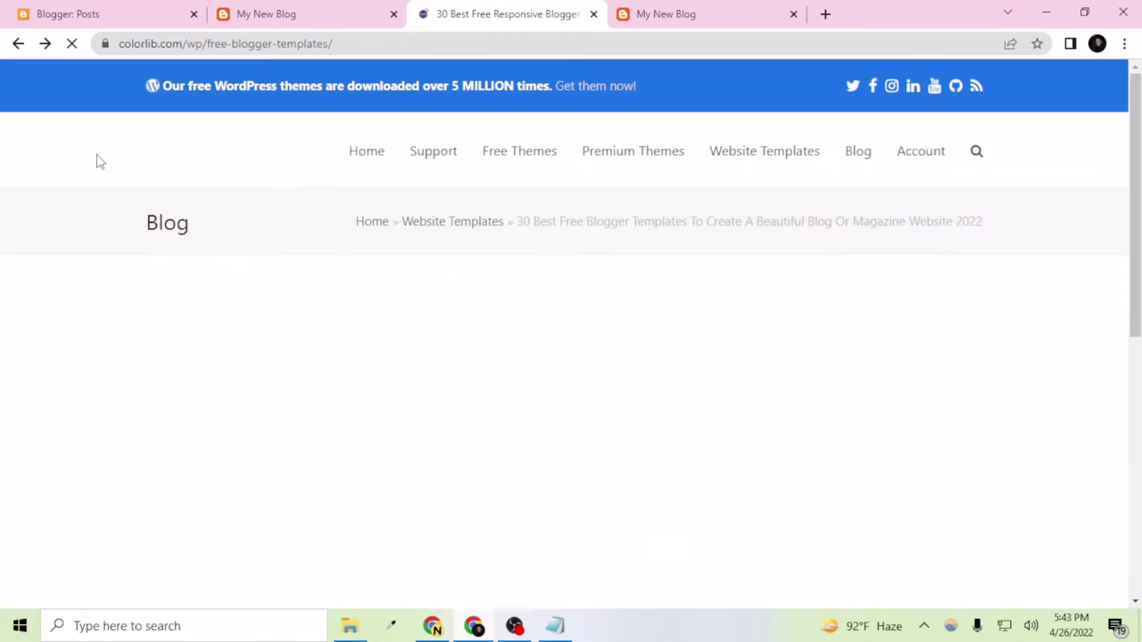
pyautogui.scroll(3, 318, 321)
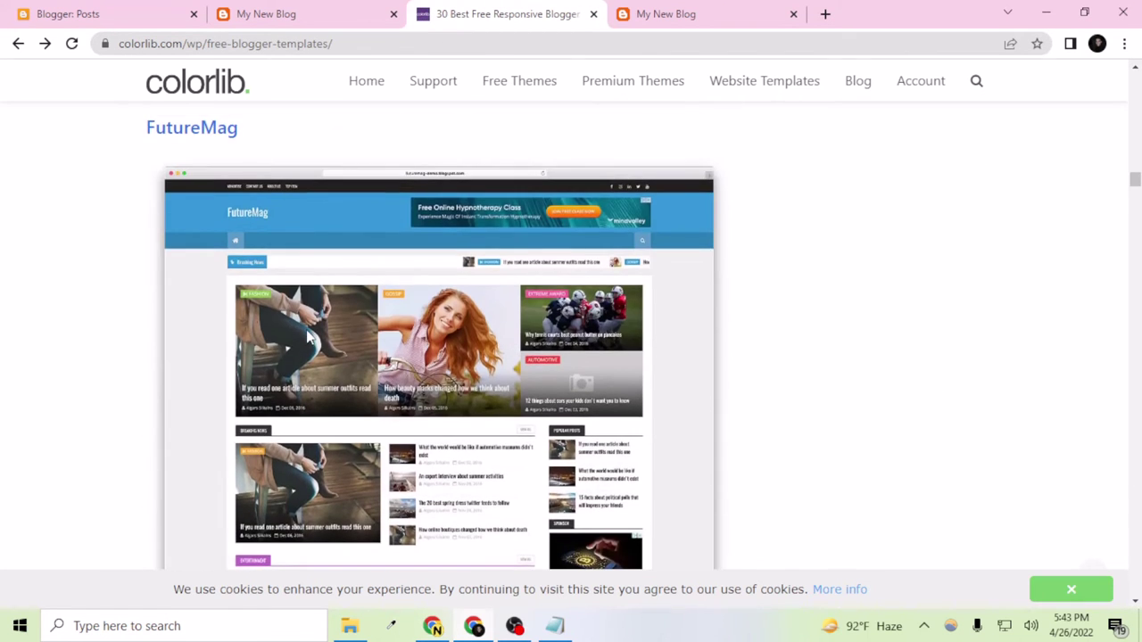
pyautogui.scroll(-1, 359, 277)
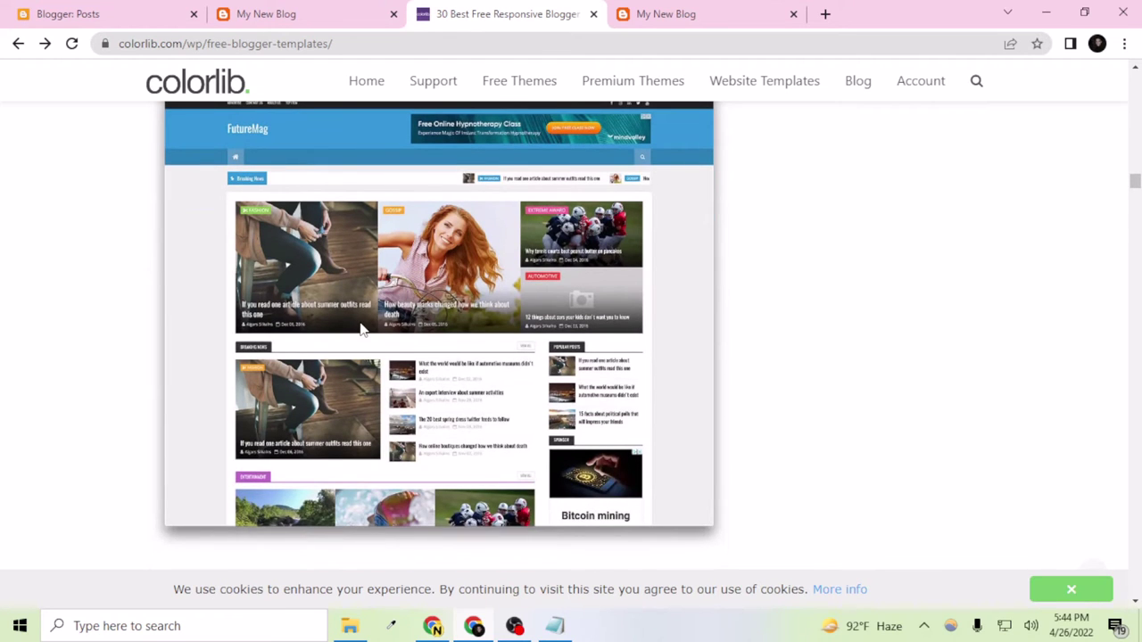
pyautogui.click(285, 11)
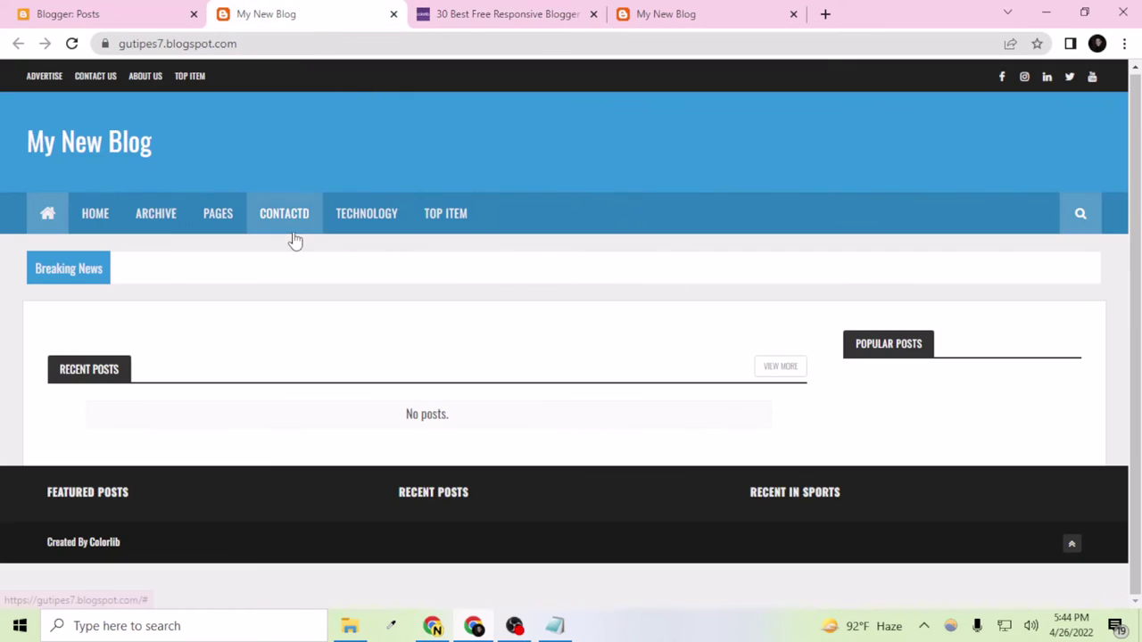
pyautogui.click(500, 13)
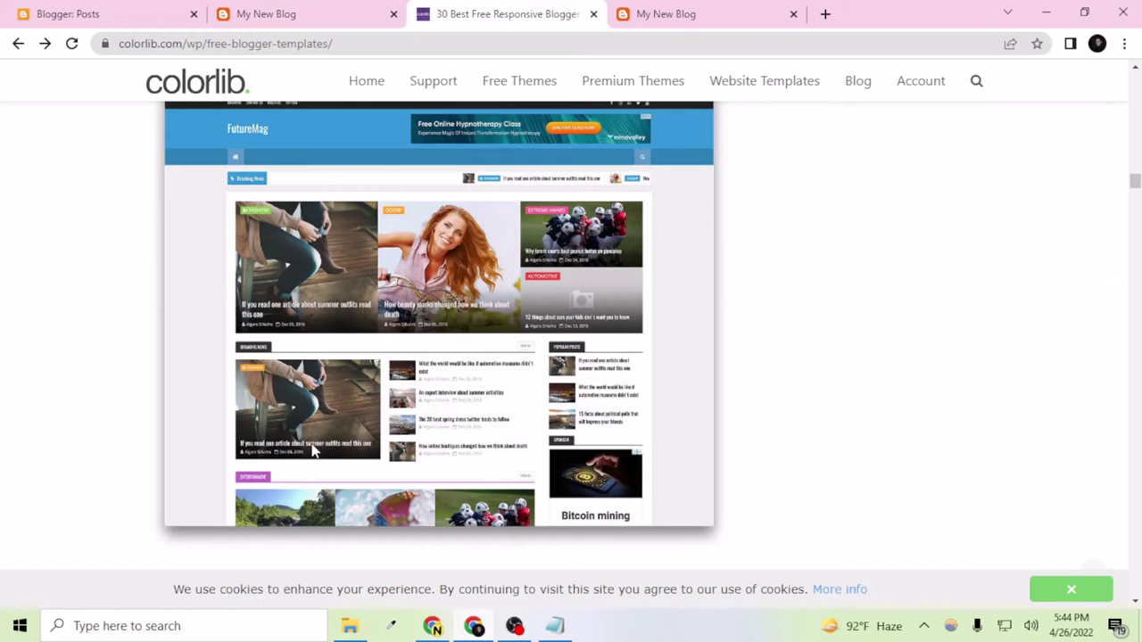
pyautogui.click(324, 19)
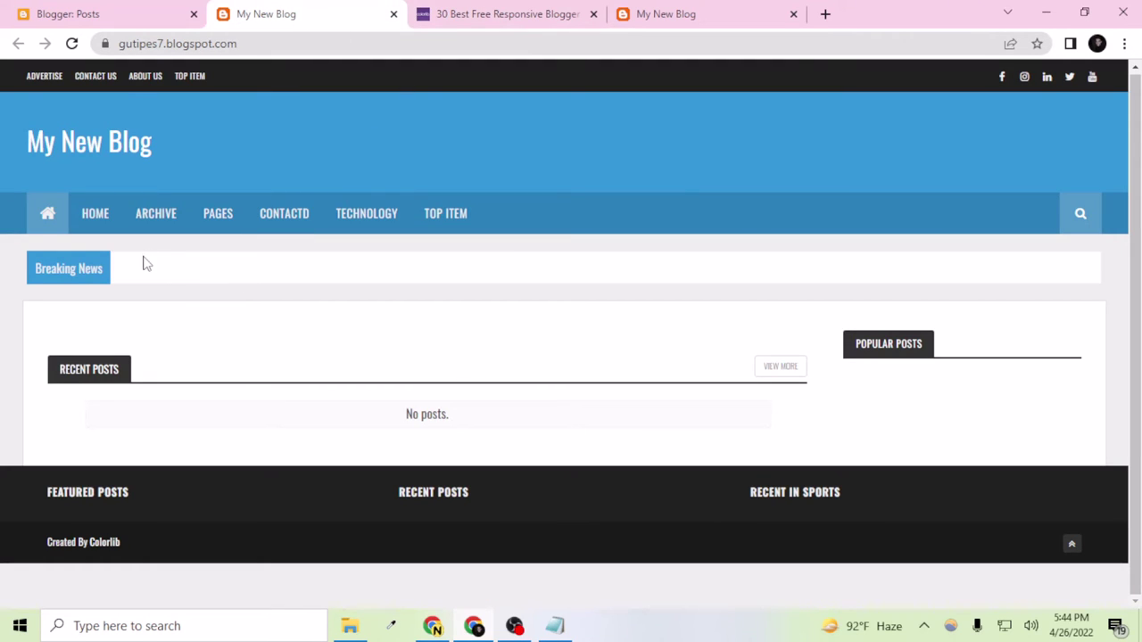
pyautogui.click(449, 16)
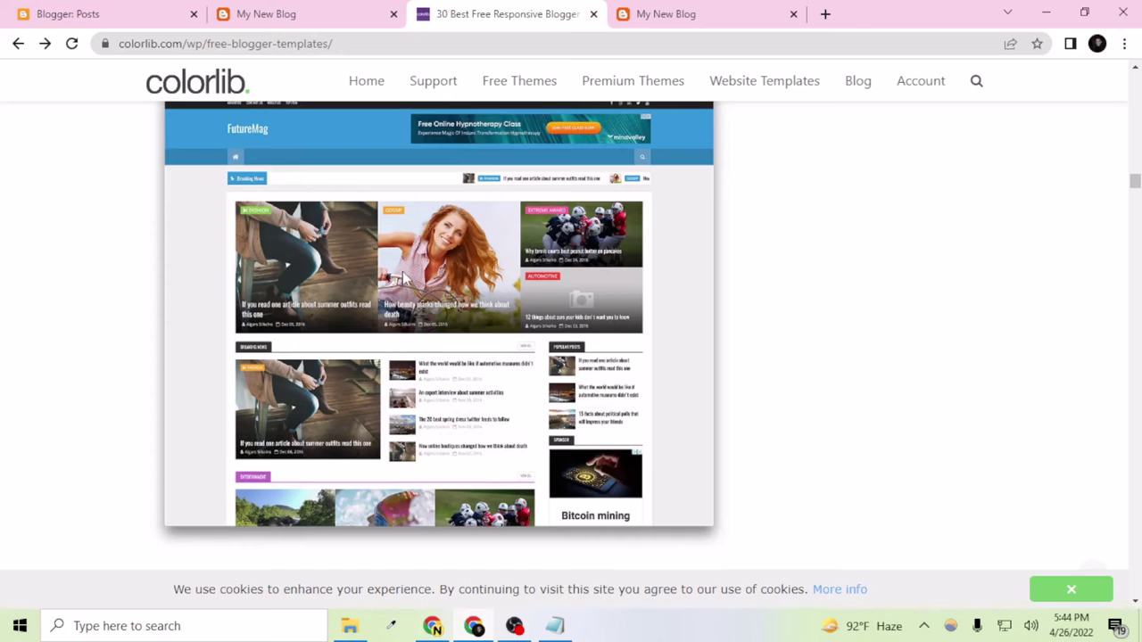
pyautogui.scroll(-3, 438, 400)
pyautogui.scroll(3, 500, 357)
pyautogui.click(303, 11)
# Step: Create a new post in Blogger titled "create a full free website with unlimited hosting" and place the cursor in its body
pyautogui.click(84, 12)
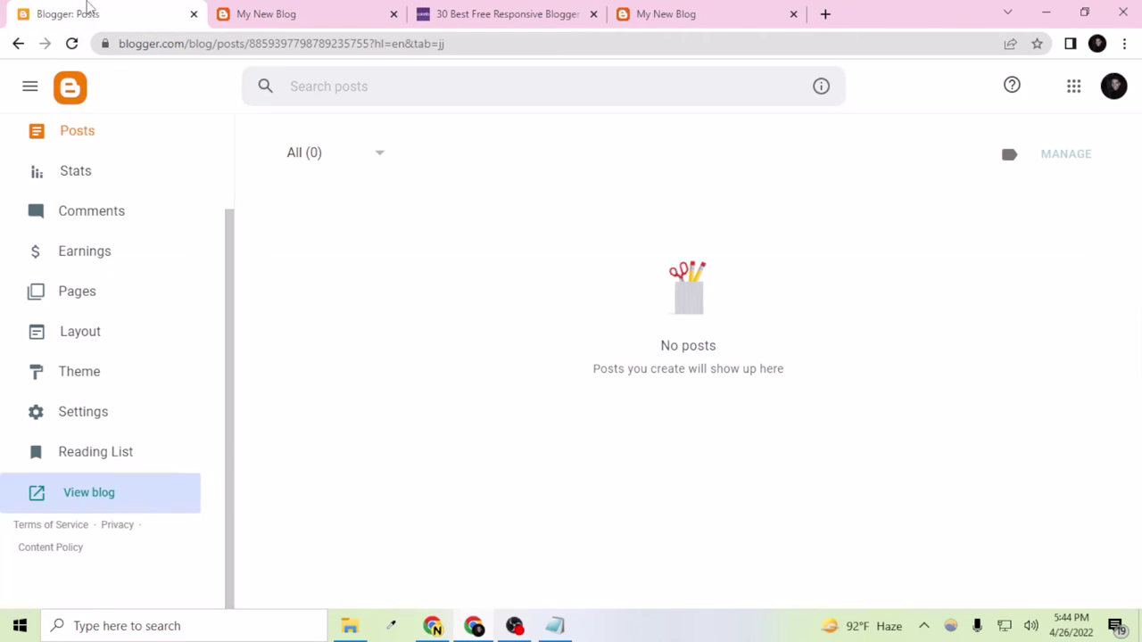
pyautogui.scroll(3, 97, 250)
pyautogui.click(102, 198)
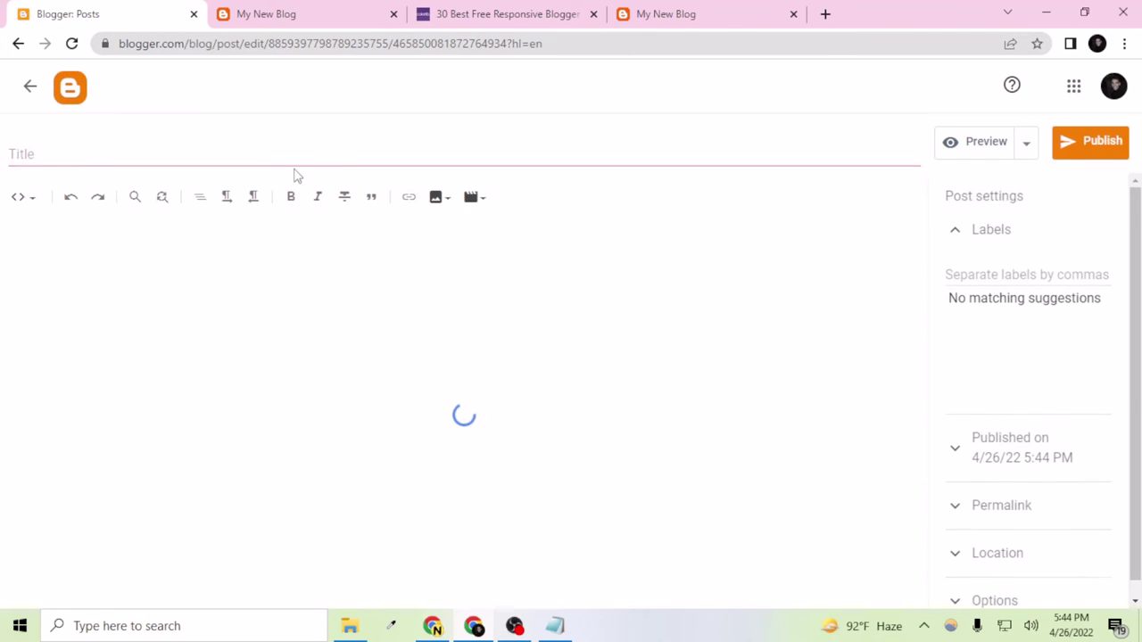
pyautogui.press('super+v')
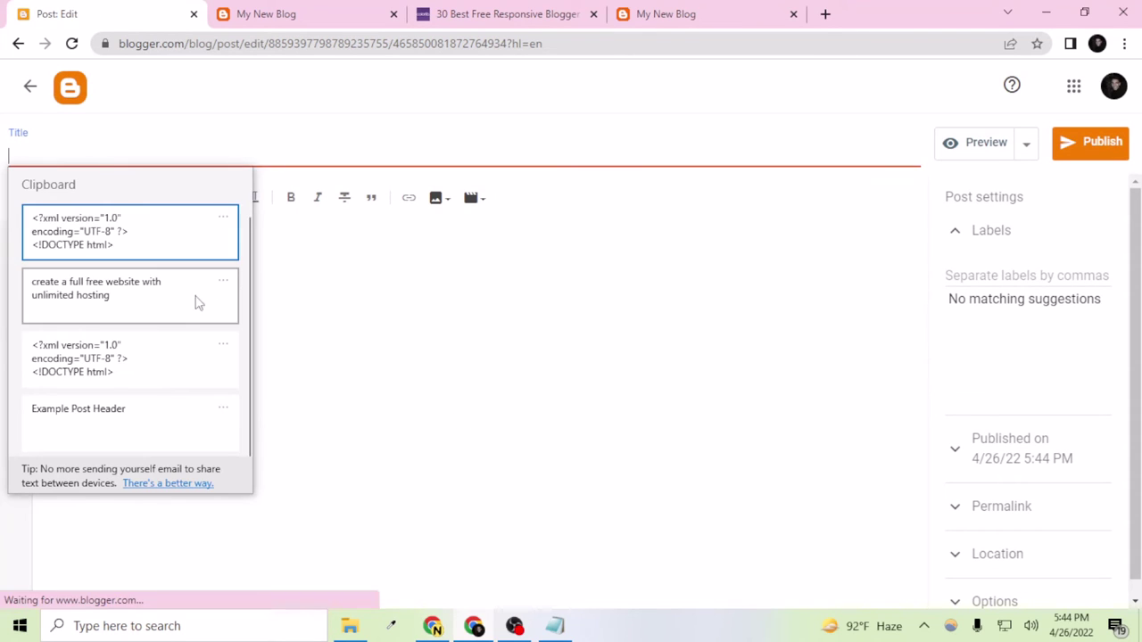
pyautogui.click(183, 297)
pyautogui.click(184, 285)
pyautogui.press('super+v')
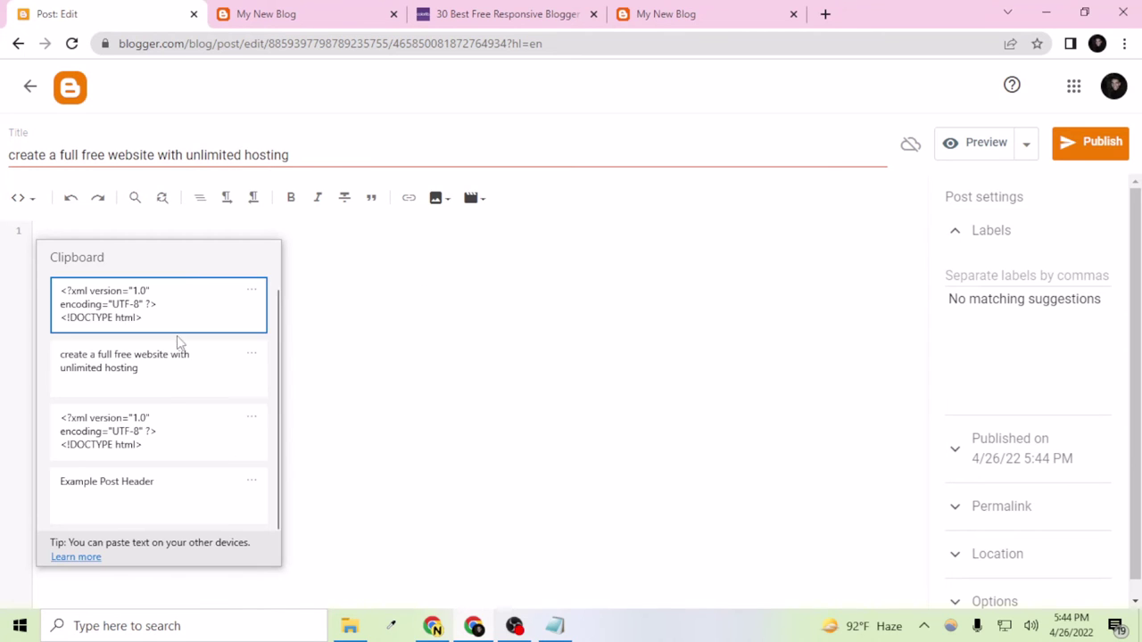
pyautogui.click(167, 308)
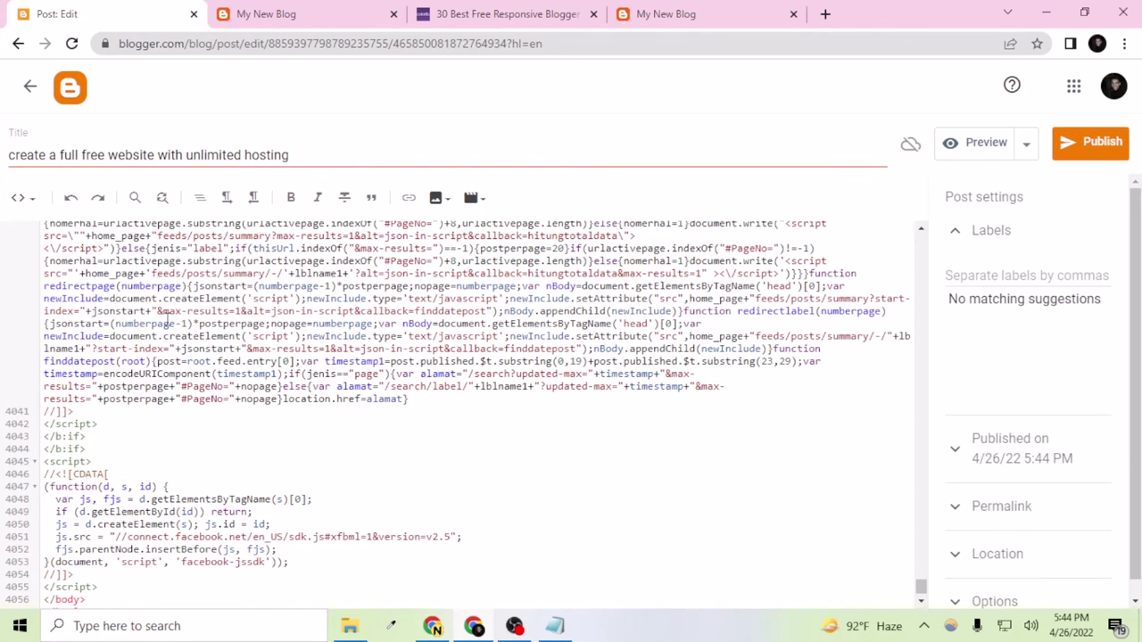
pyautogui.hotkey('ctrl', 'a')
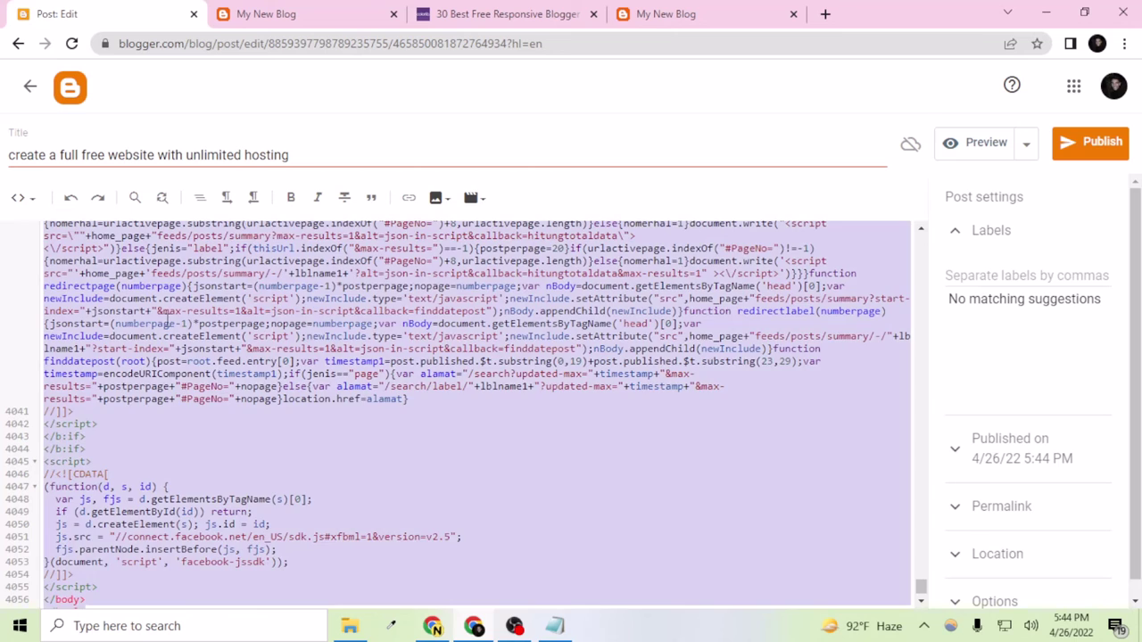
pyautogui.press('BackSpace')
# Step: Fill the post body with the "What is Lorem Ipsum?" sample text from the clipboard history
pyautogui.press('super+v')
pyautogui.scroll(-2, 170, 328)
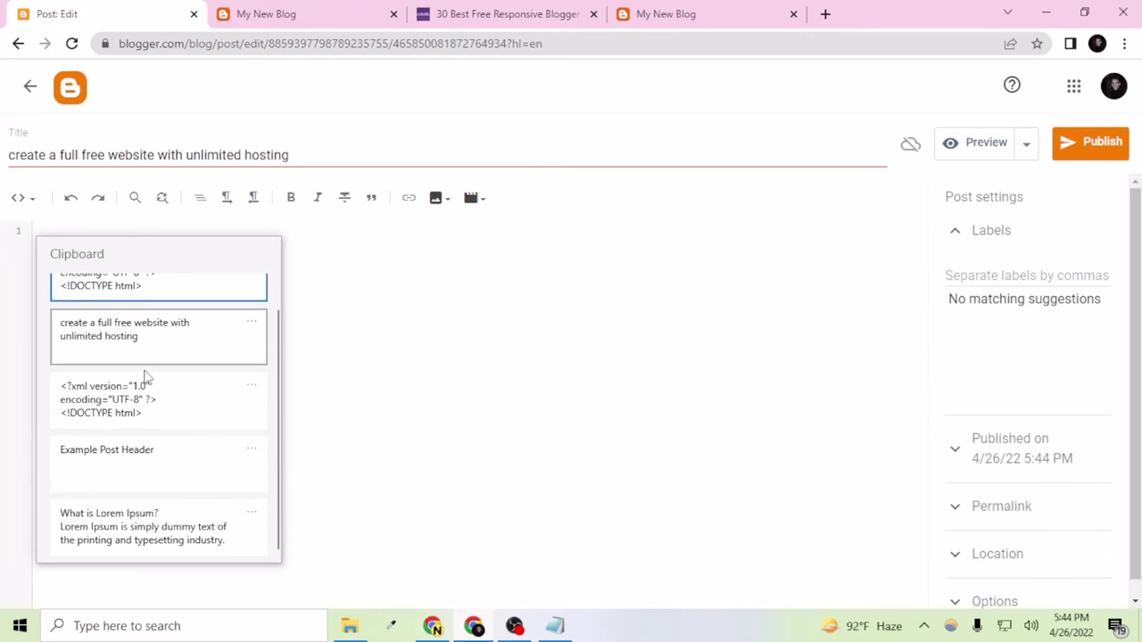
pyautogui.click(153, 543)
pyautogui.scroll(3, 166, 493)
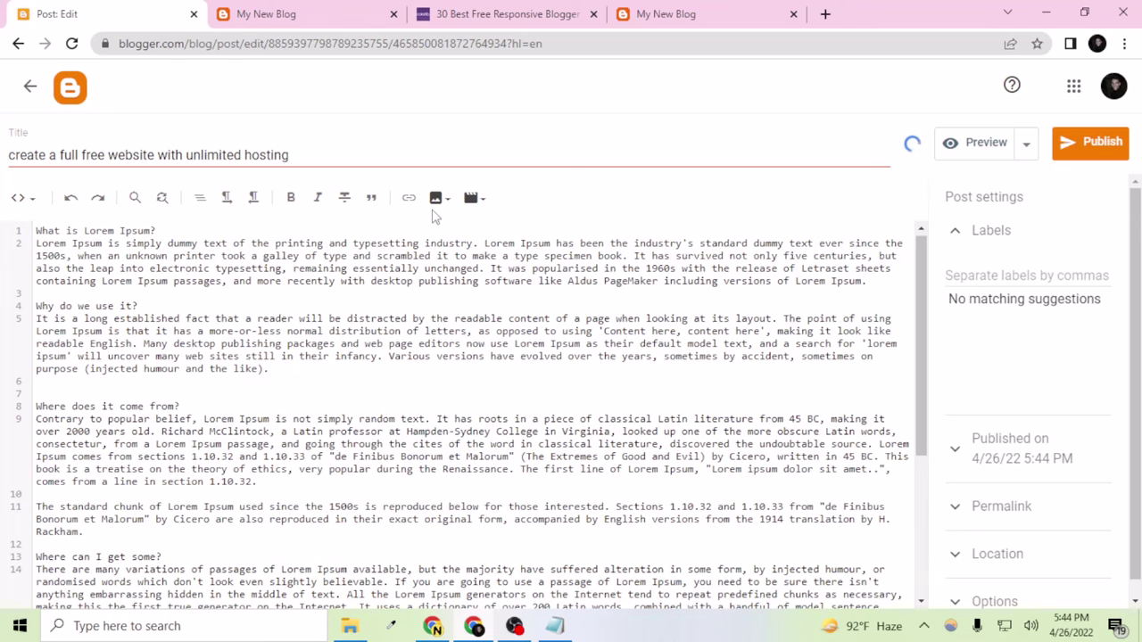
# Step: Upload Screenshot (138).png from the Screenshots folder on the computer as an image for the post
pyautogui.click(437, 204)
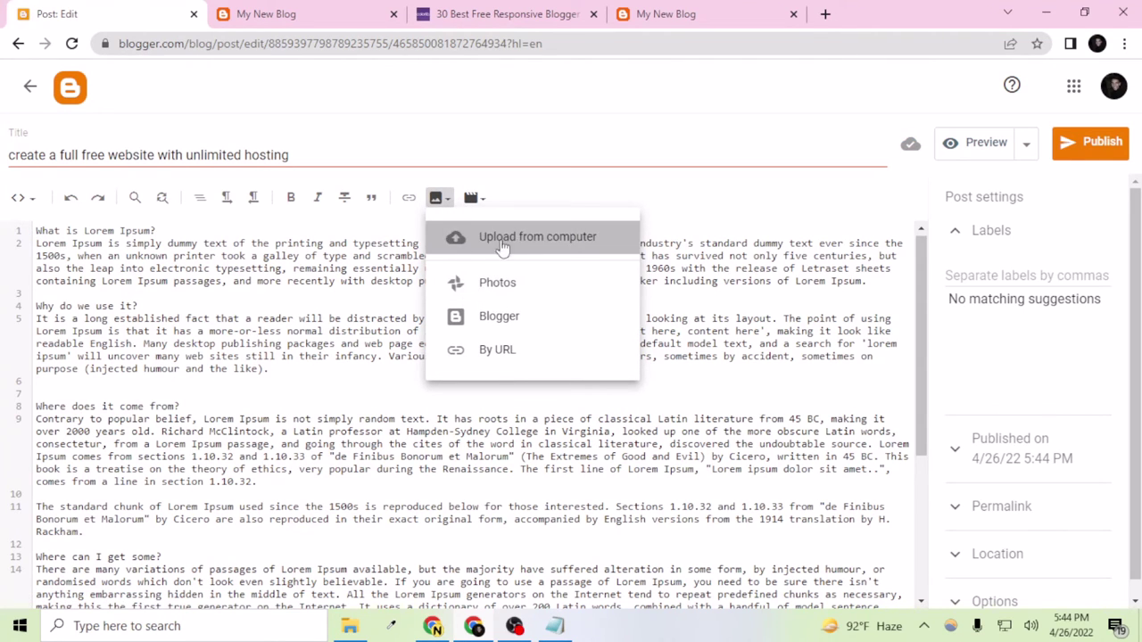
pyautogui.click(457, 236)
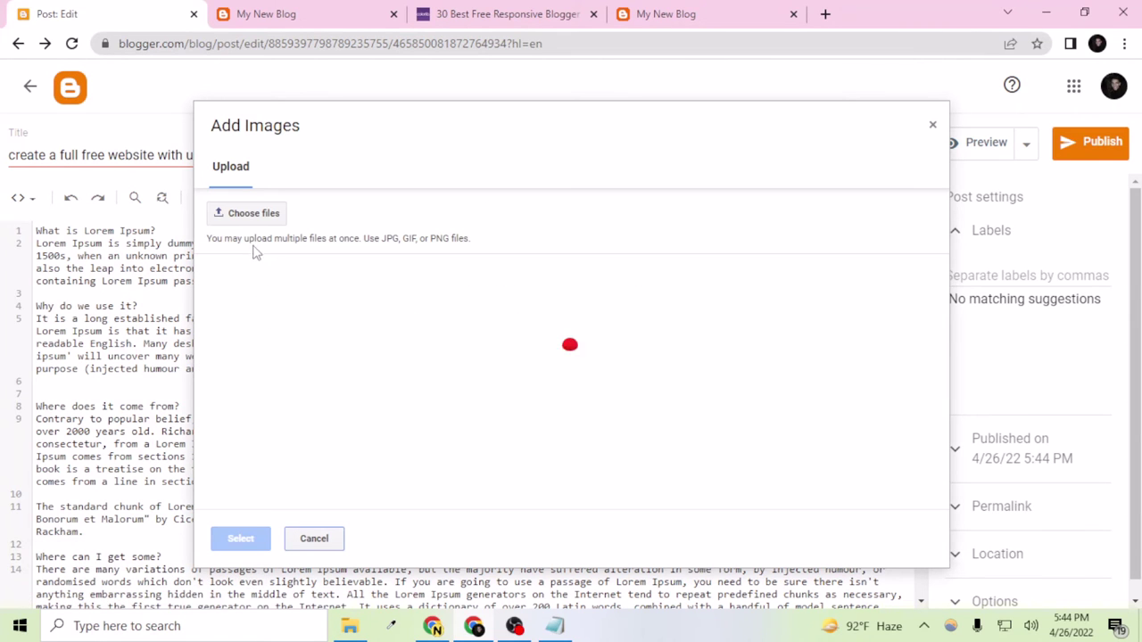
pyautogui.click(253, 214)
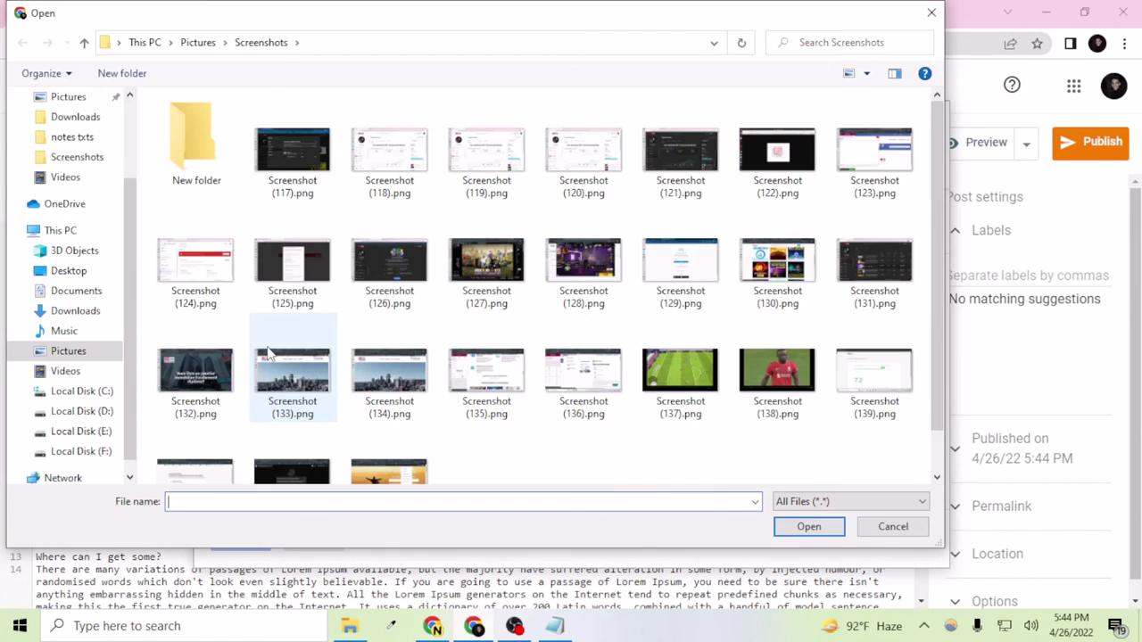
pyautogui.click(765, 392)
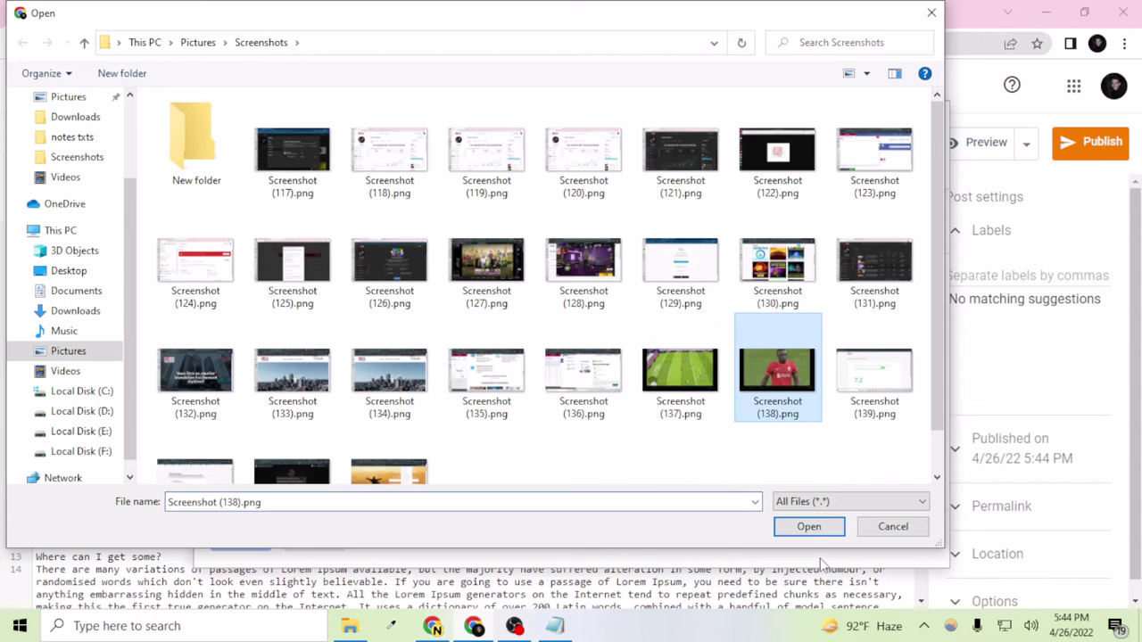
pyautogui.click(808, 526)
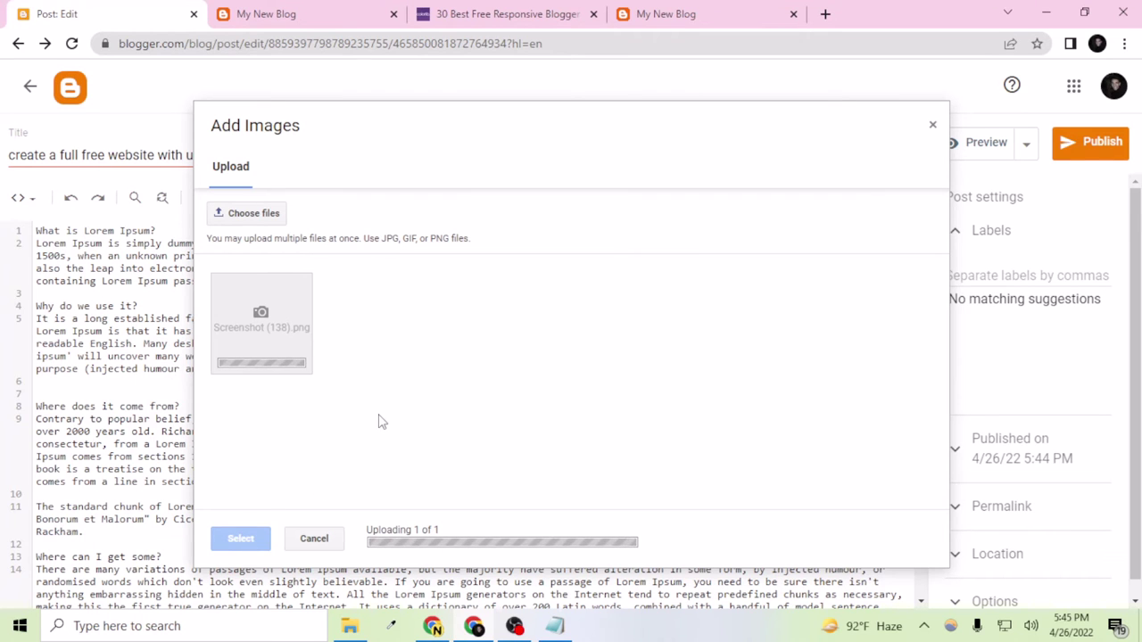
pyautogui.click(313, 22)
pyautogui.click(125, 9)
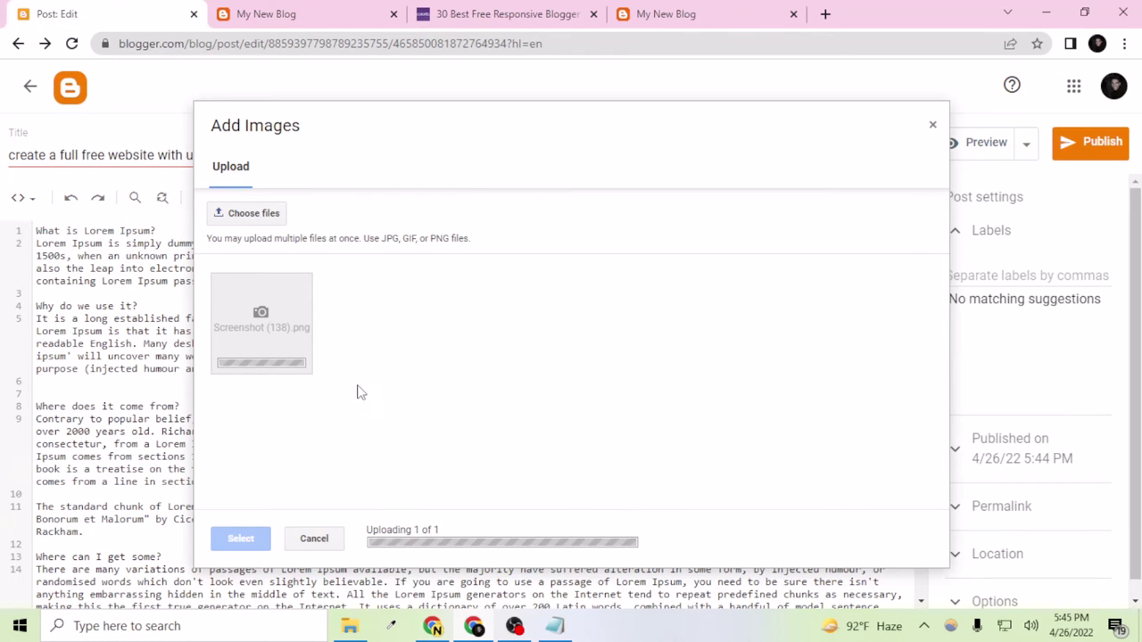
pyautogui.click(272, 218)
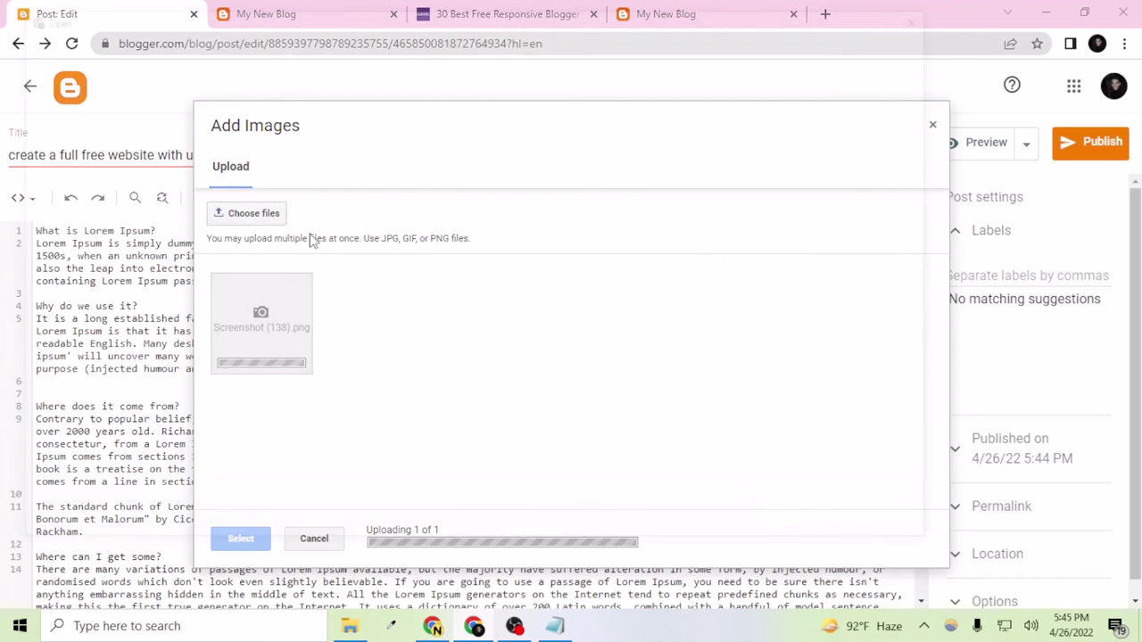
pyautogui.scroll(1, 77, 151)
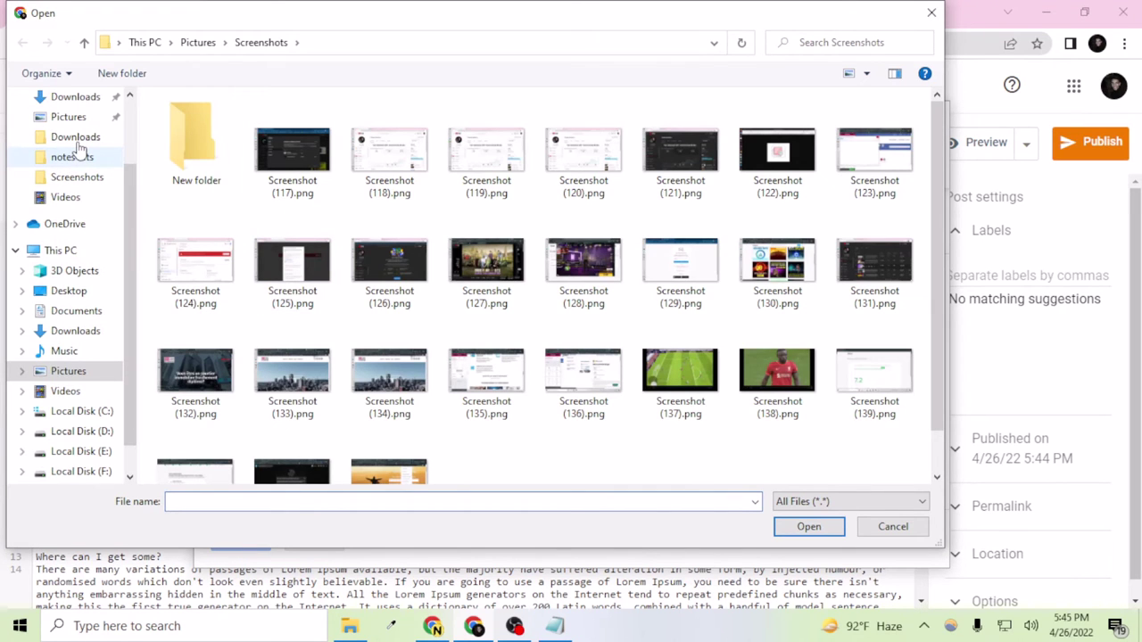
pyautogui.click(76, 98)
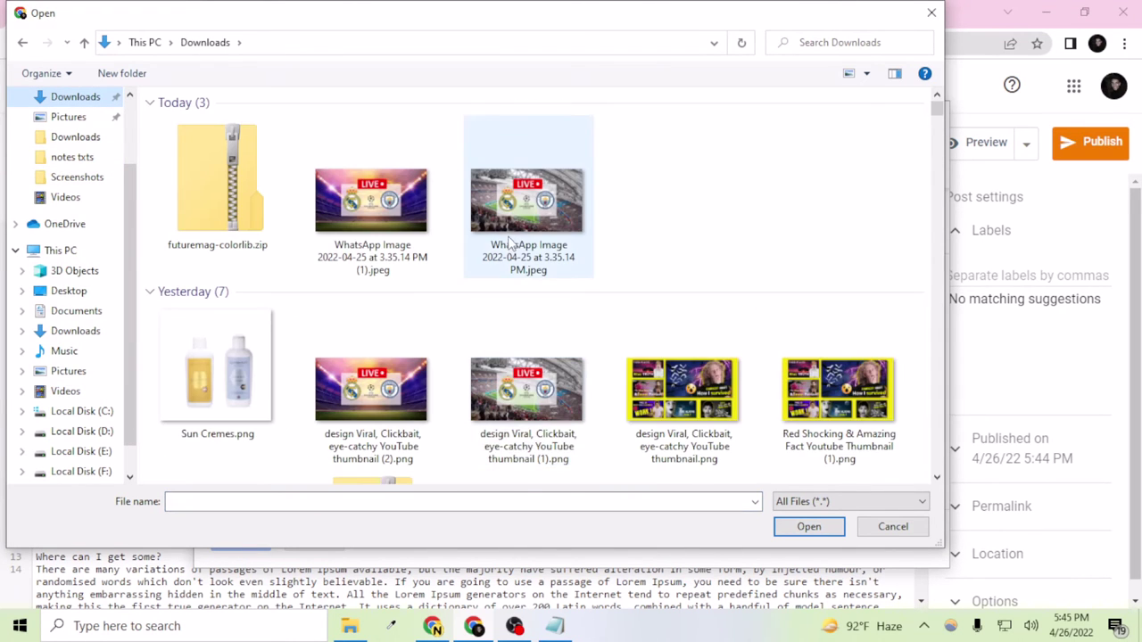
pyautogui.click(372, 201)
pyautogui.click(808, 526)
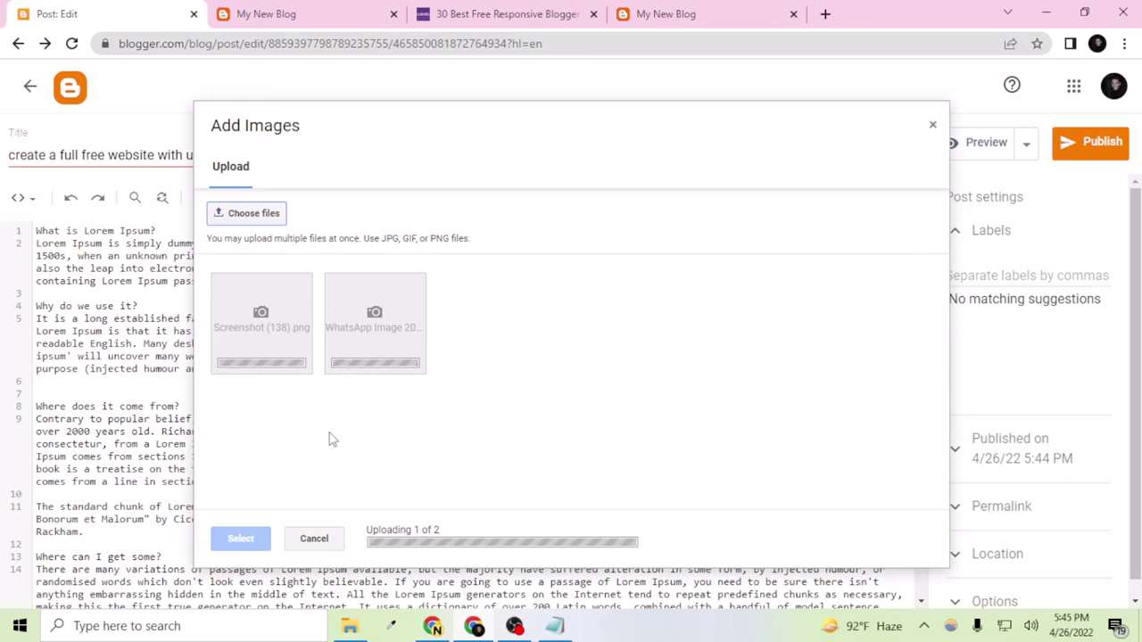
pyautogui.click(307, 539)
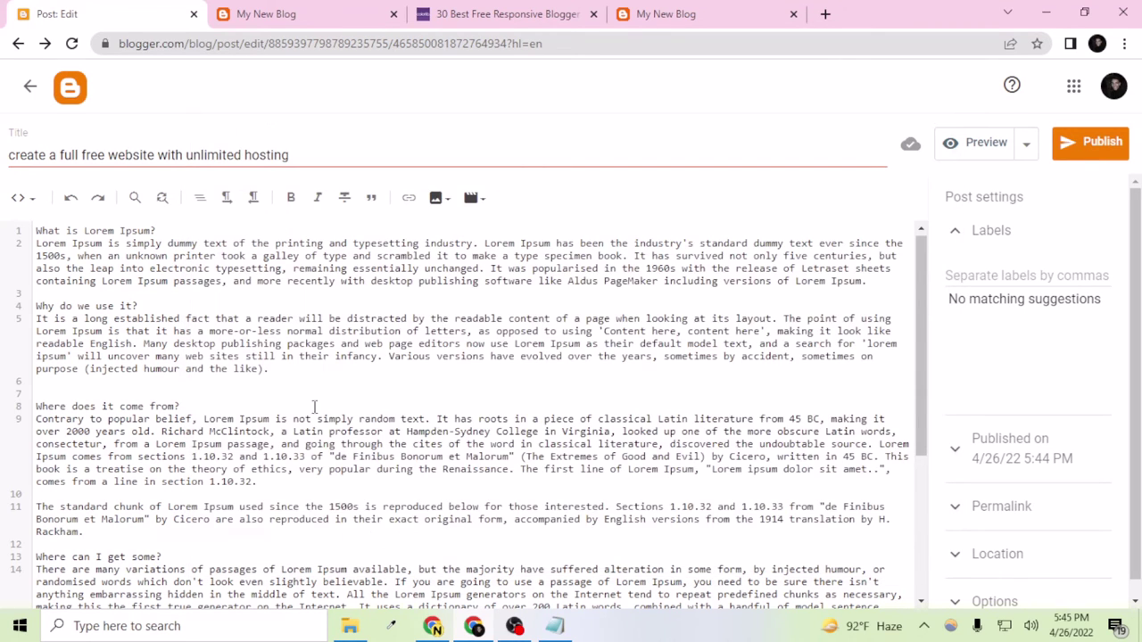
# Step: Insert "WhatsApp Image 2022-04-25 at 3.35.14 PM (1).jpeg" from the Downloads folder into the post and publish the post
pyautogui.click(437, 198)
pyautogui.click(457, 237)
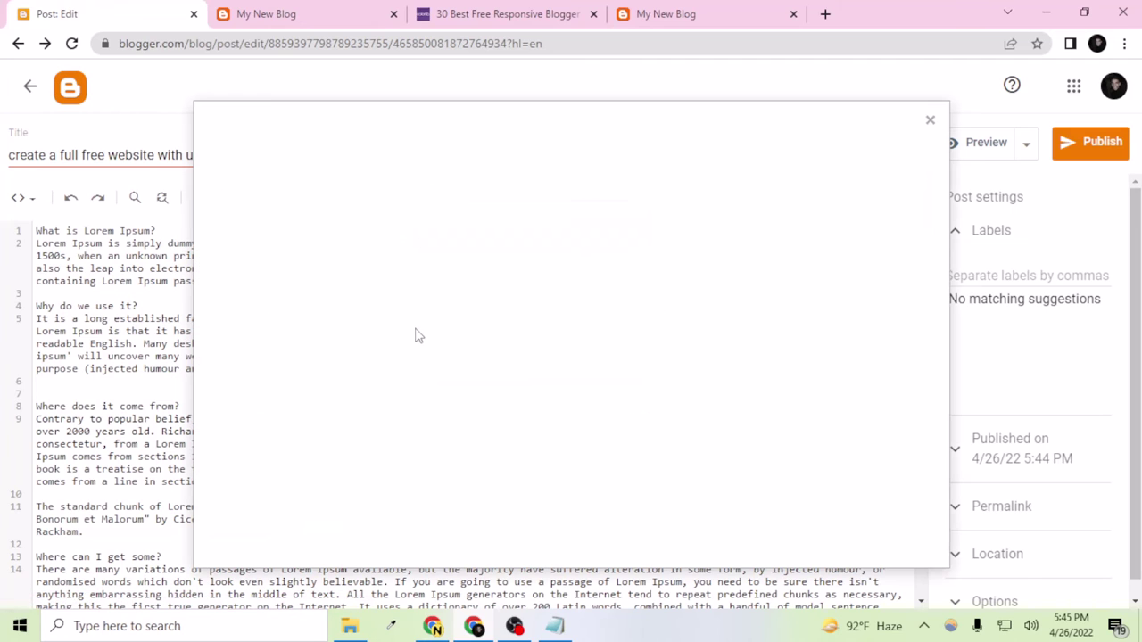
pyautogui.click(265, 223)
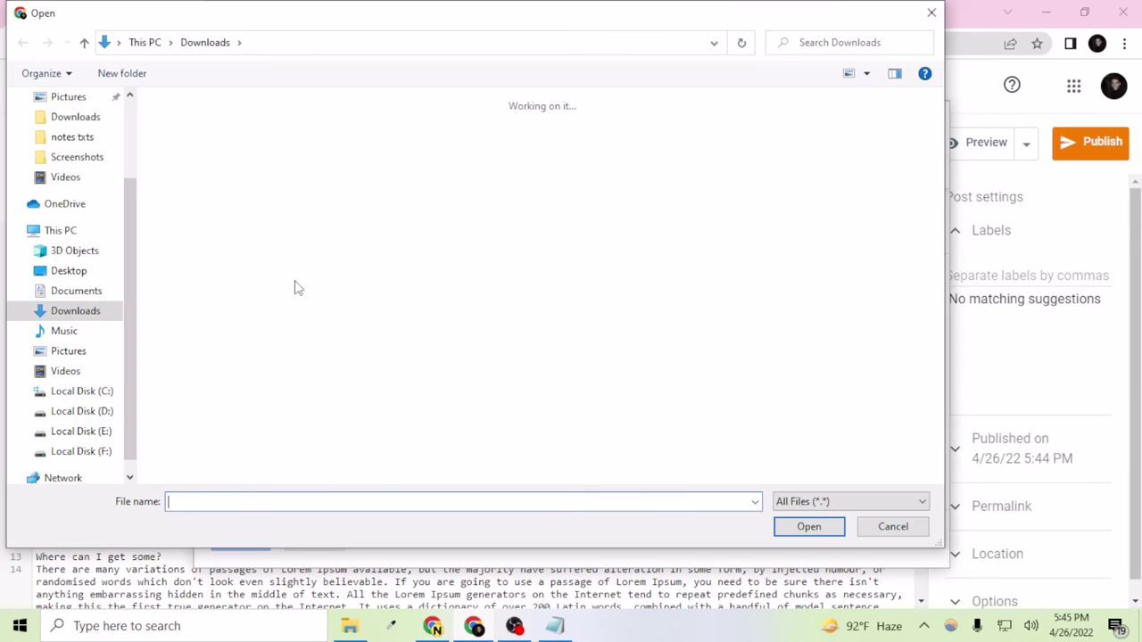
pyautogui.click(414, 247)
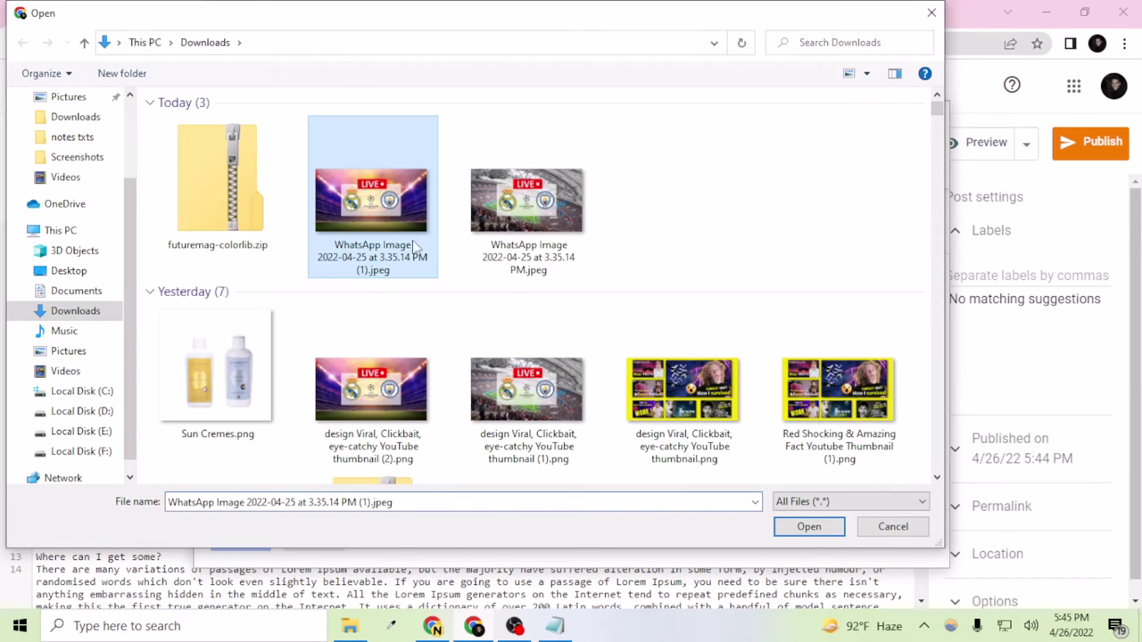
pyautogui.click(809, 528)
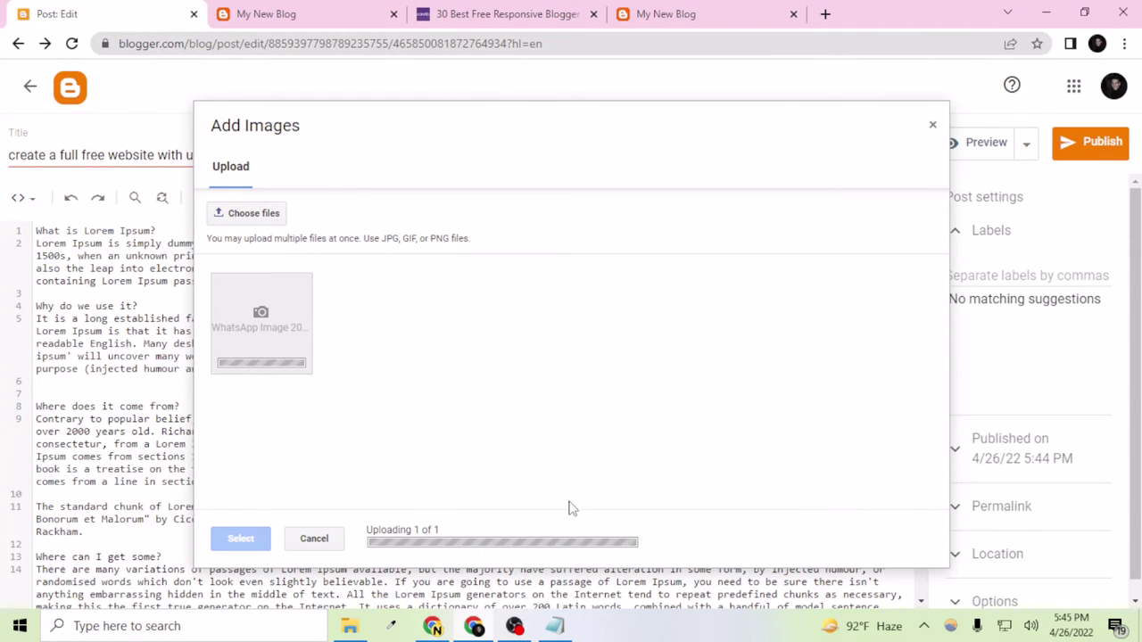
pyautogui.click(241, 538)
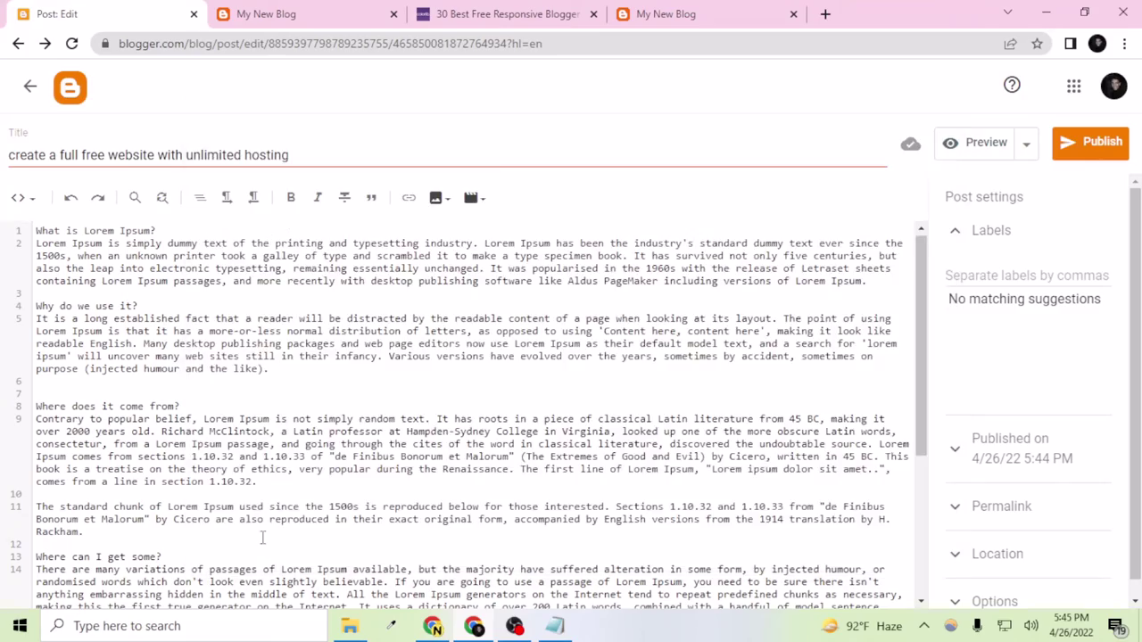
pyautogui.click(630, 520)
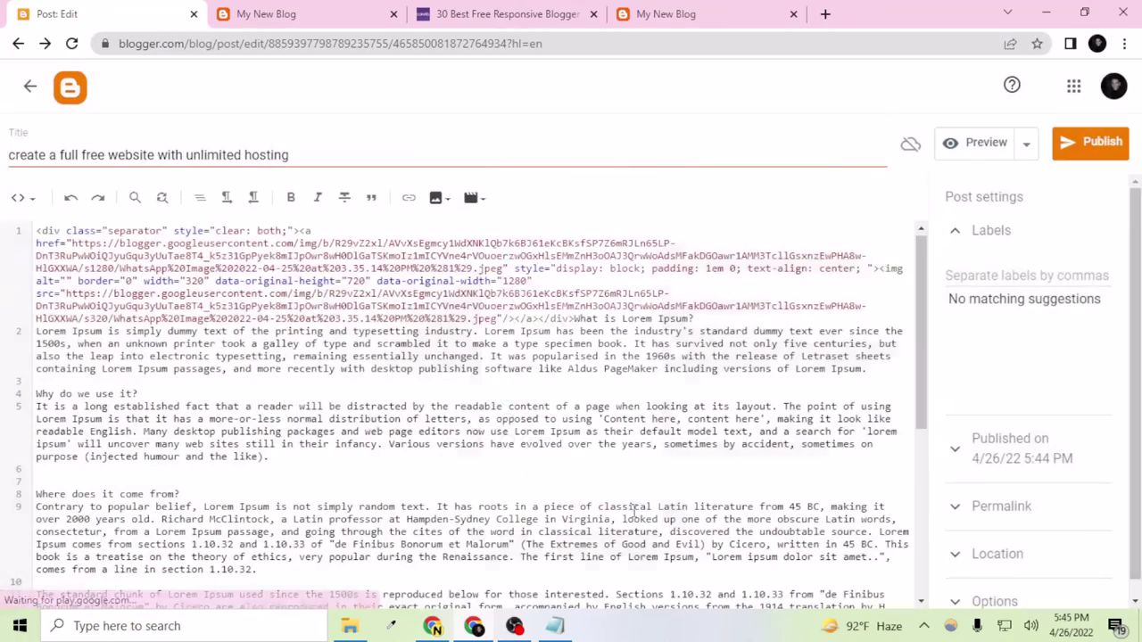
pyautogui.click(1094, 144)
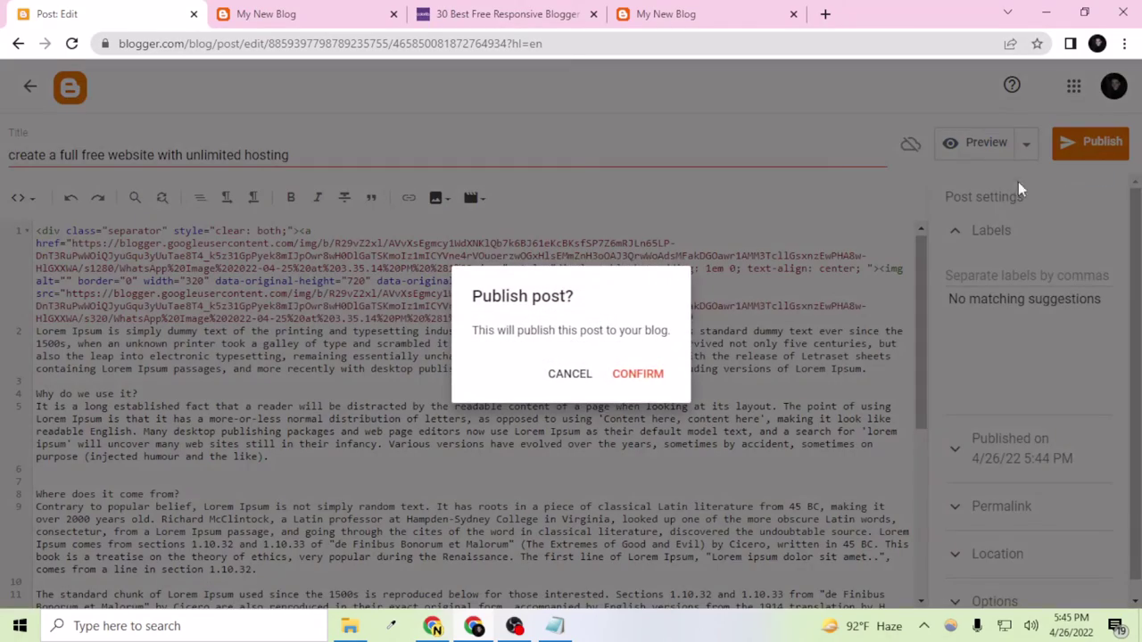
pyautogui.click(633, 376)
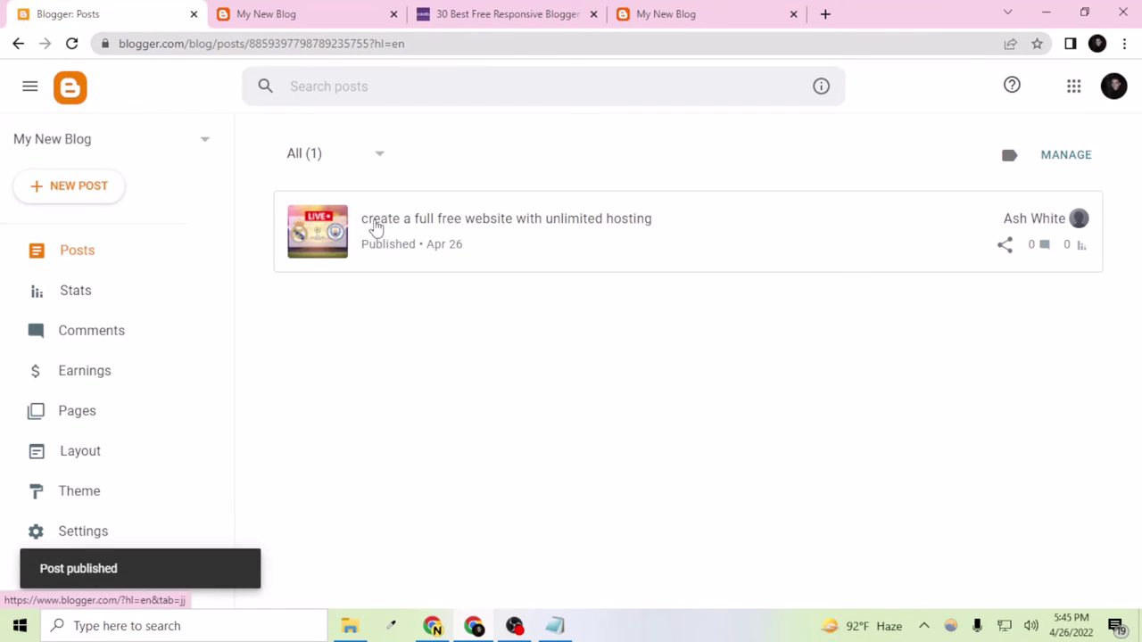
# Step: Reload the live My New Blog site and examine how the published post appears on the homepage and in the sidebar
pyautogui.click(285, 14)
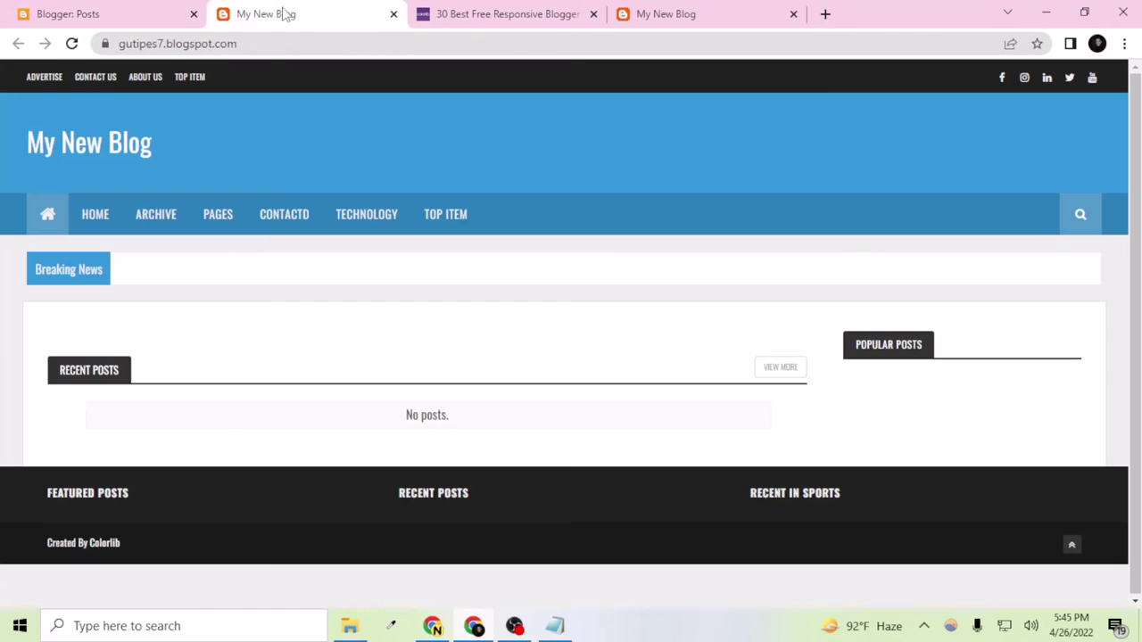
pyautogui.click(71, 44)
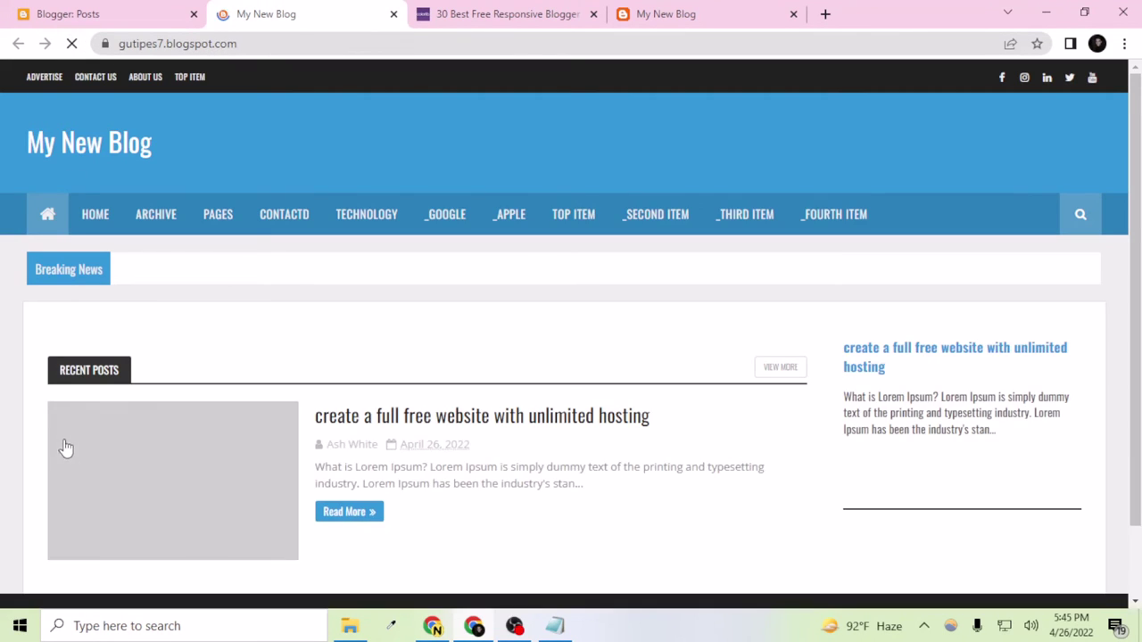
pyautogui.scroll(-2, 268, 495)
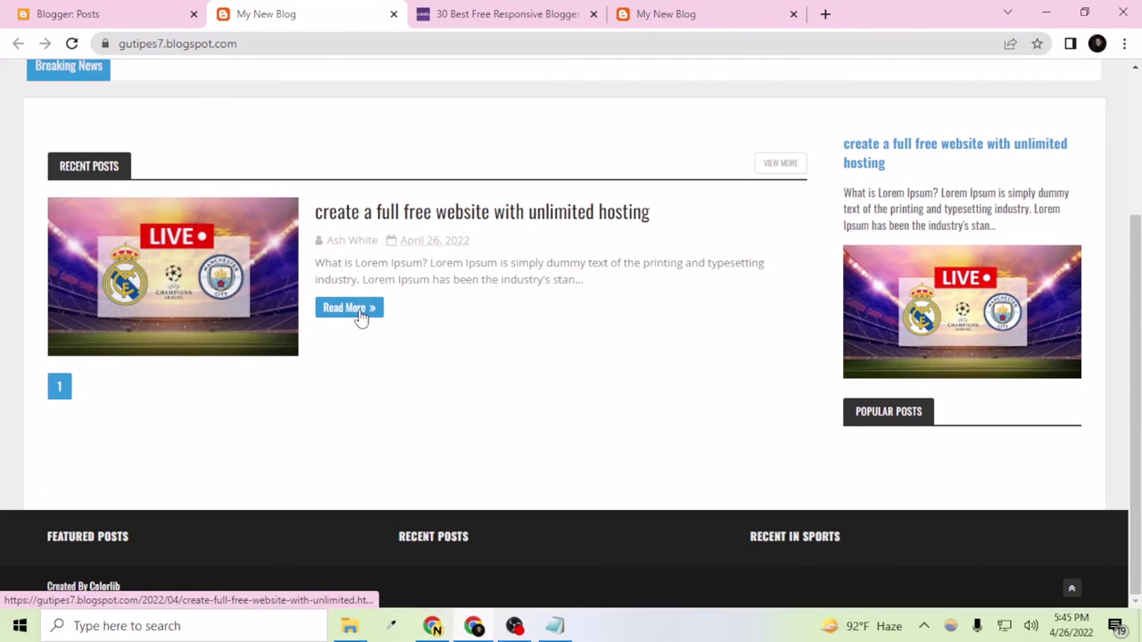
pyautogui.scroll(2, 924, 388)
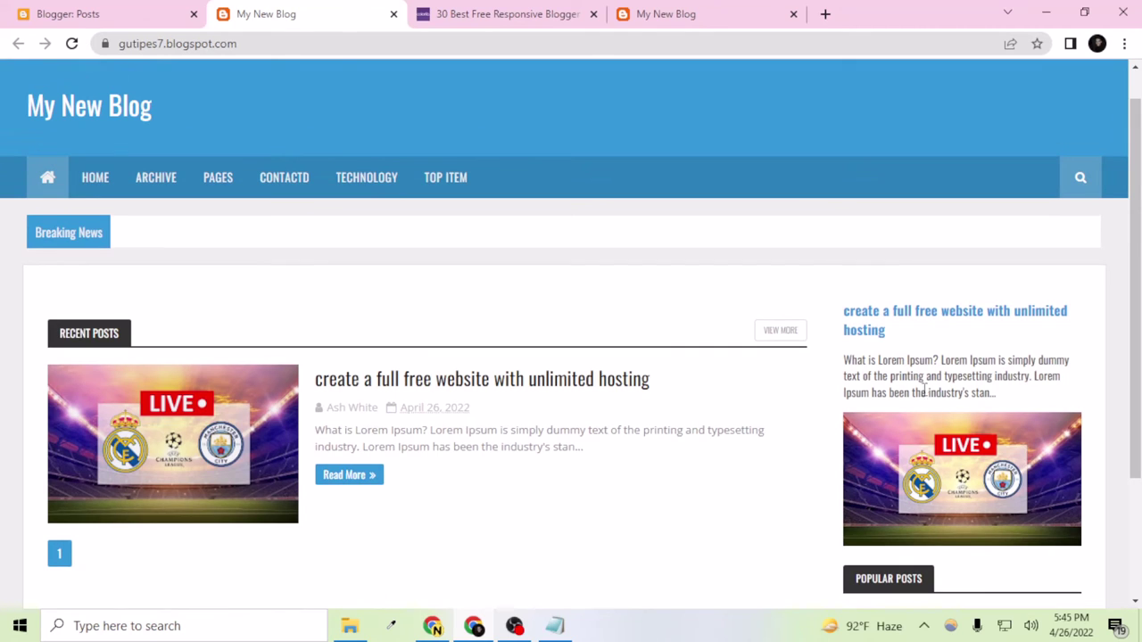
pyautogui.scroll(-1, 910, 505)
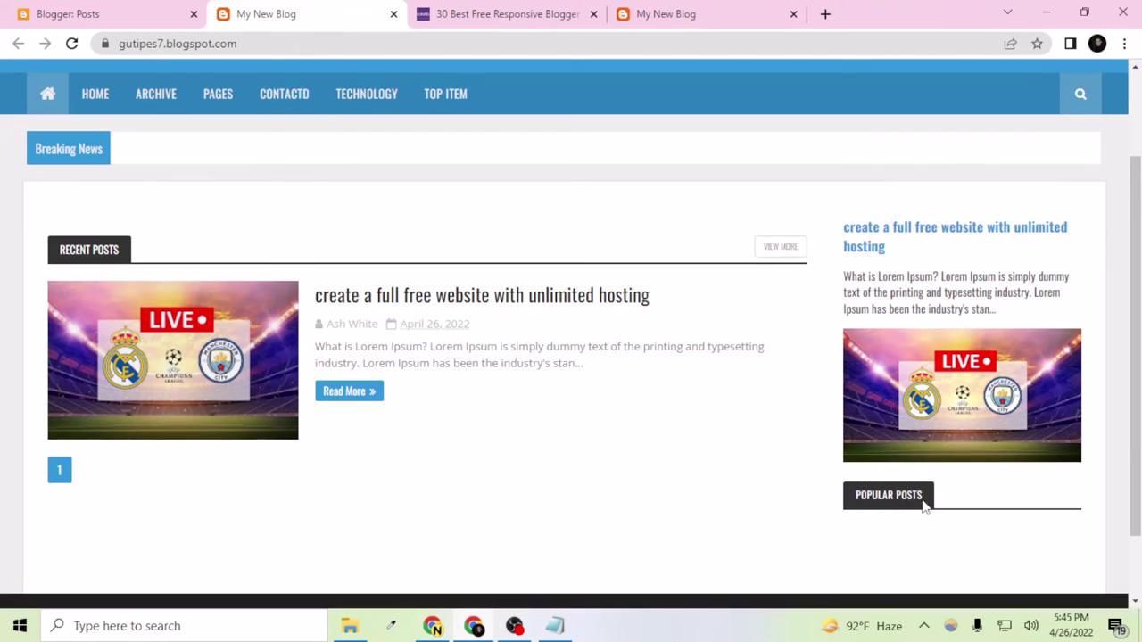
pyautogui.scroll(2, 910, 481)
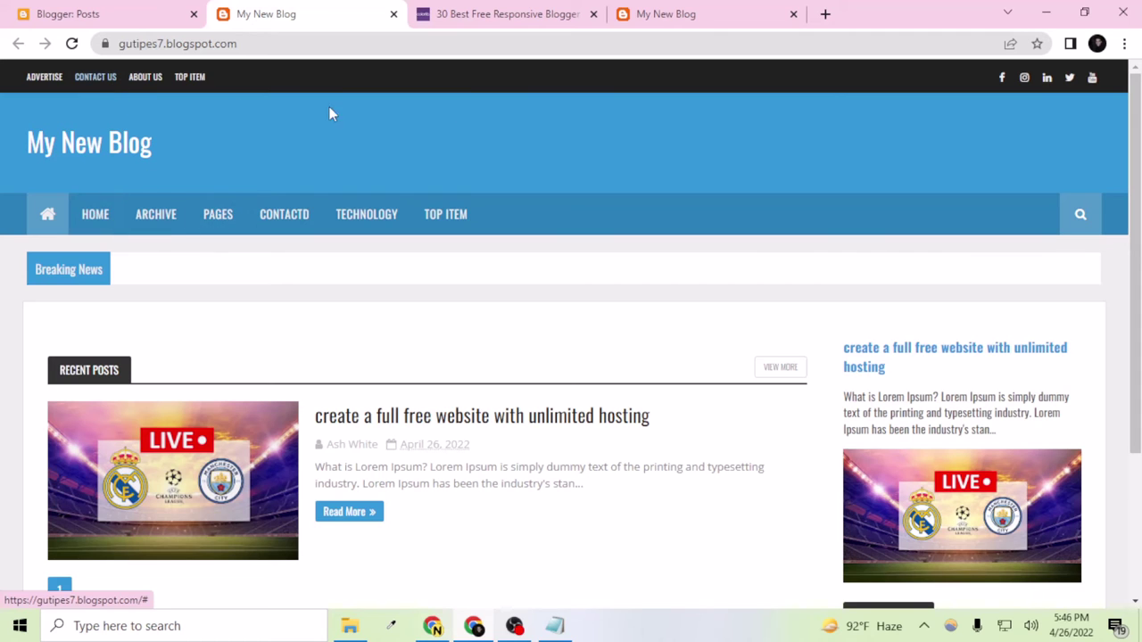
pyautogui.scroll(-2, 719, 427)
pyautogui.scroll(2, 727, 428)
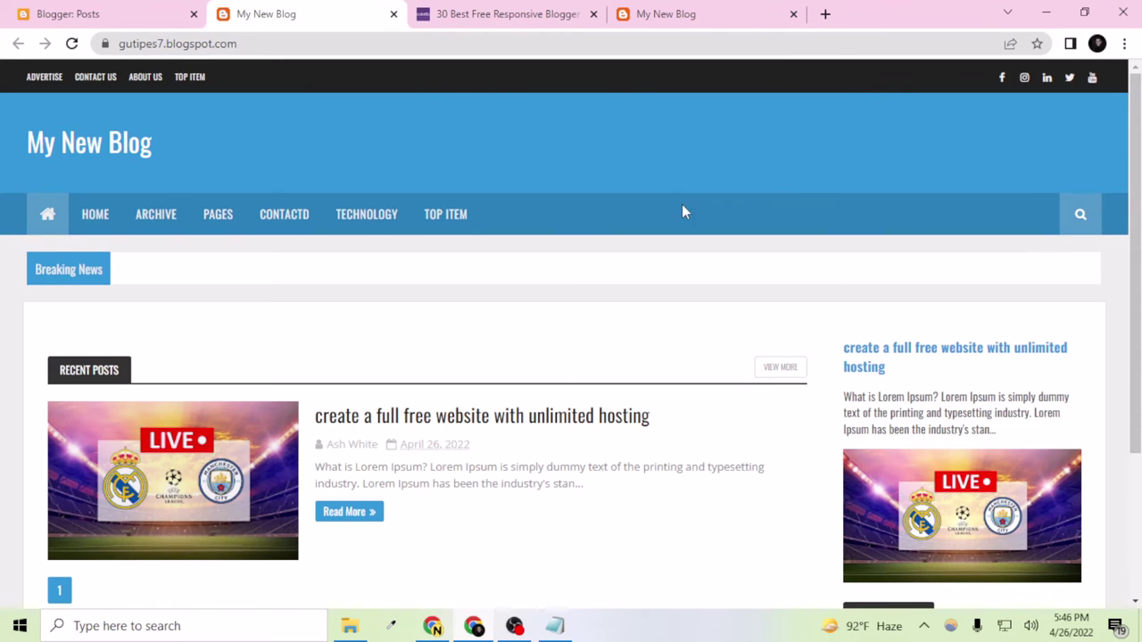
# Step: Close the Colorlib free Blogger templates page and the duplicate My New Blog page
pyautogui.click(548, 12)
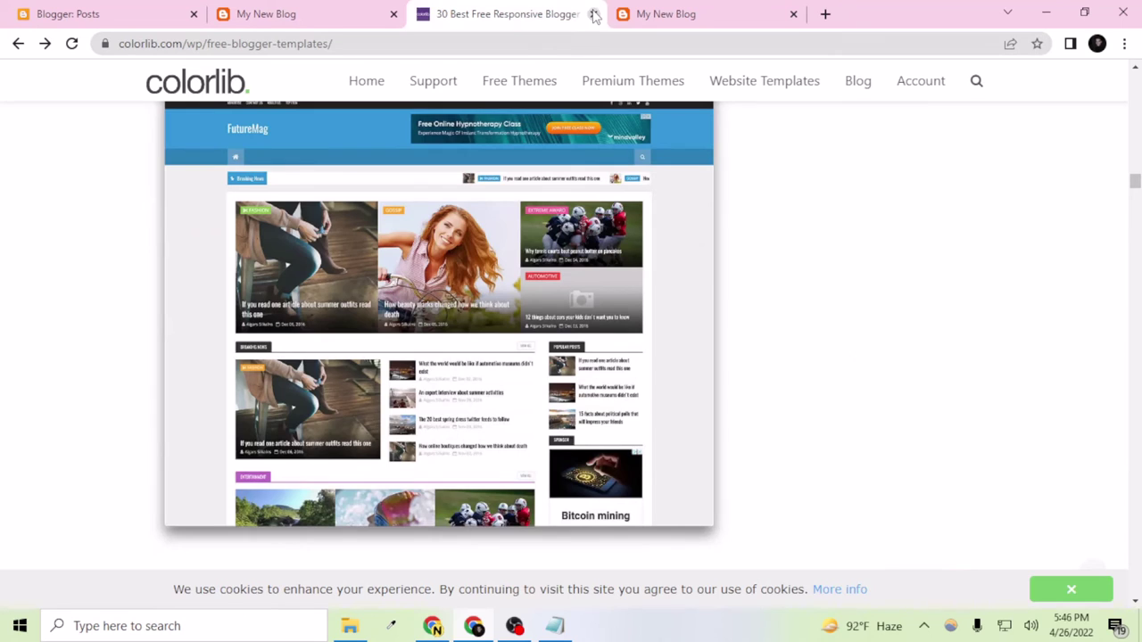
pyautogui.click(593, 13)
pyautogui.click(593, 13)
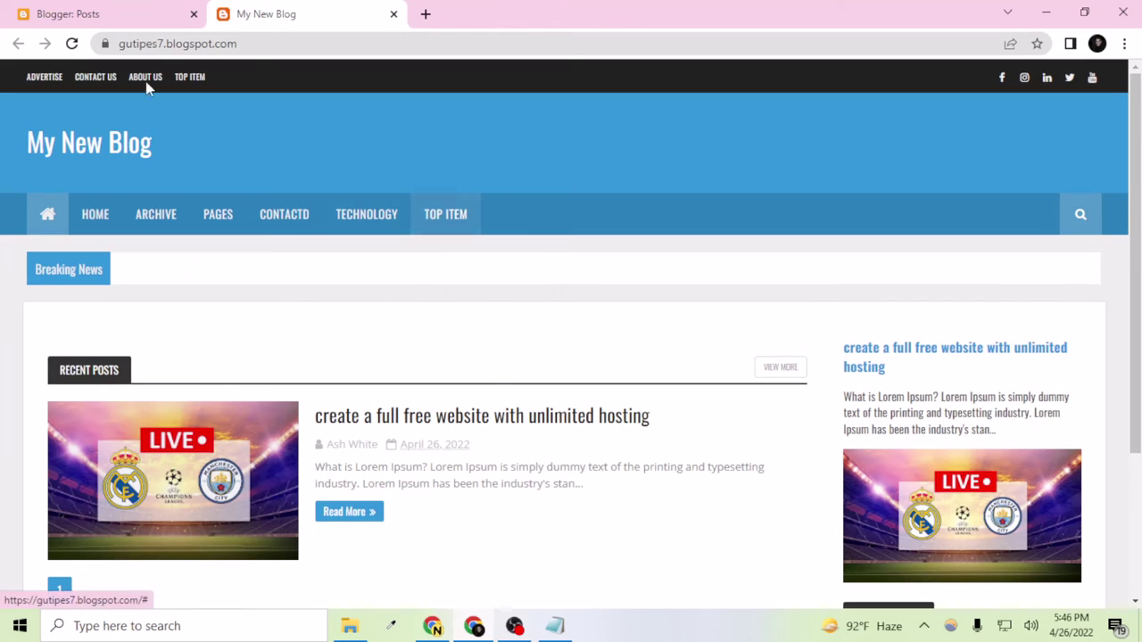
# Step: Go back to the Blogger dashboard and look through the sections of its navigation menu
pyautogui.click(122, 11)
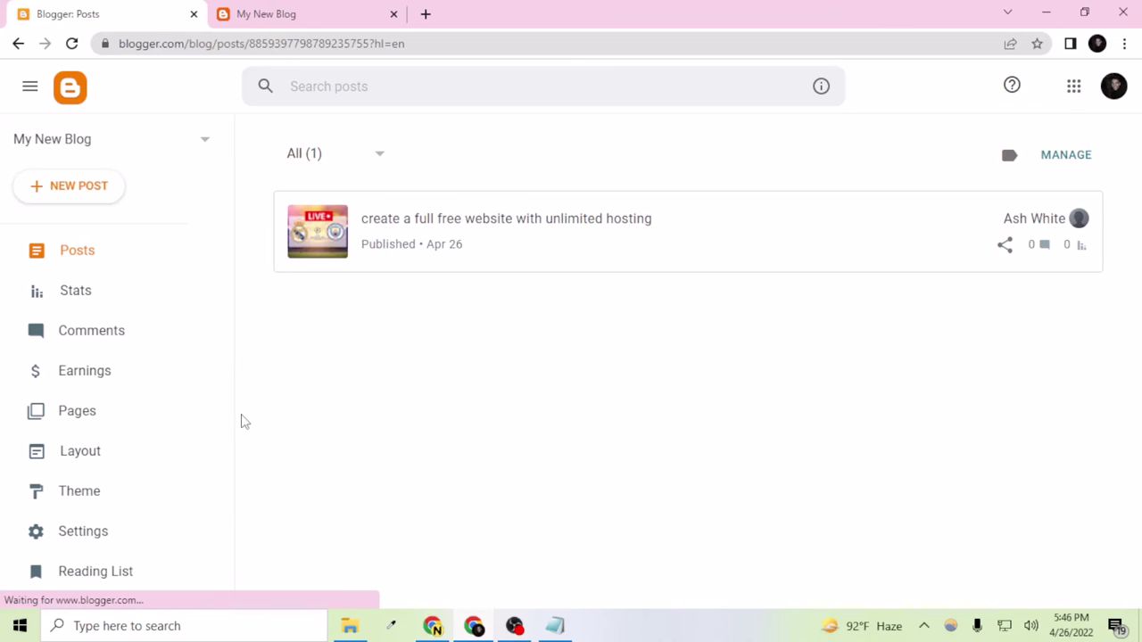
pyautogui.moveTo(227, 420); pyautogui.dragTo(239, 341)
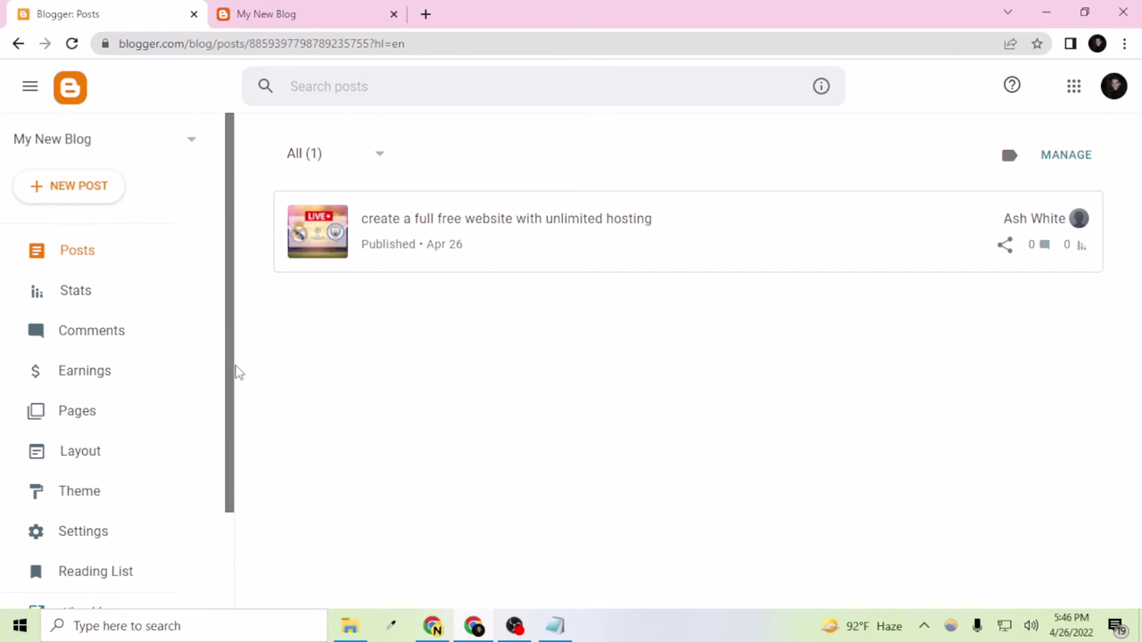
pyautogui.moveTo(237, 416); pyautogui.dragTo(235, 479)
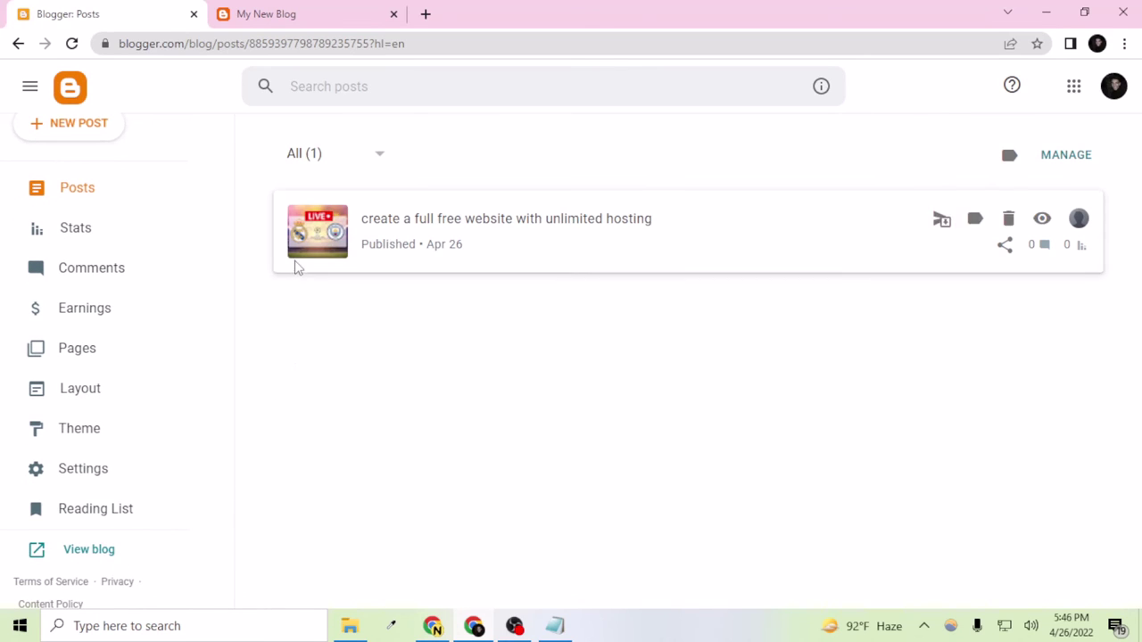
# Step: Refresh the live My New Blog site and review its web address and homepage from header to footer
pyautogui.click(281, 8)
pyautogui.scroll(-3, 299, 354)
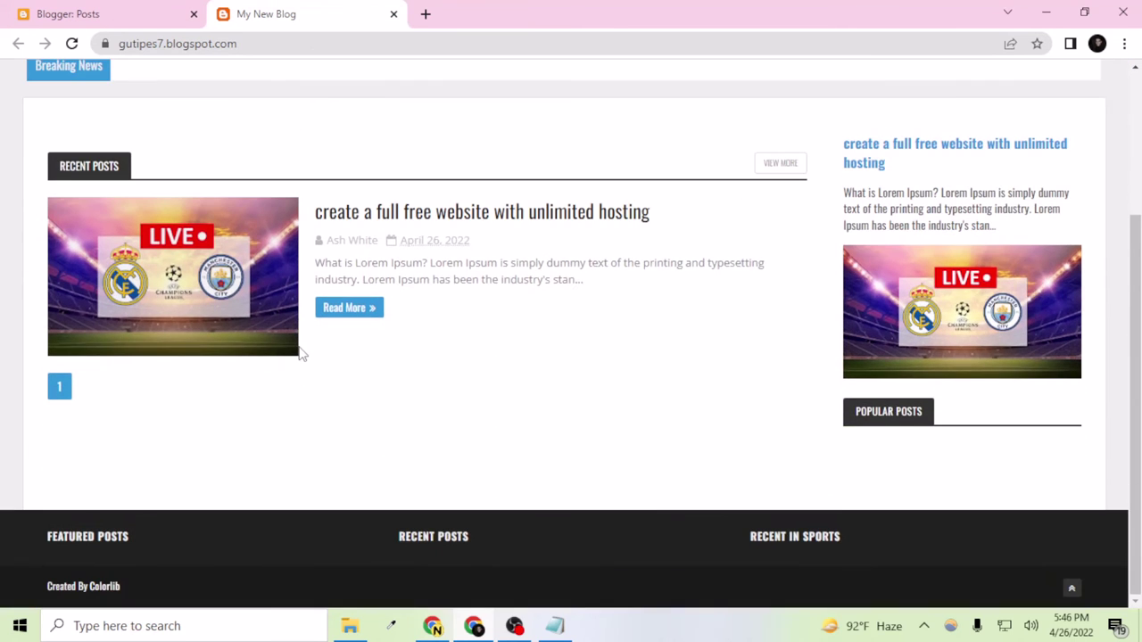
pyautogui.scroll(2, 308, 354)
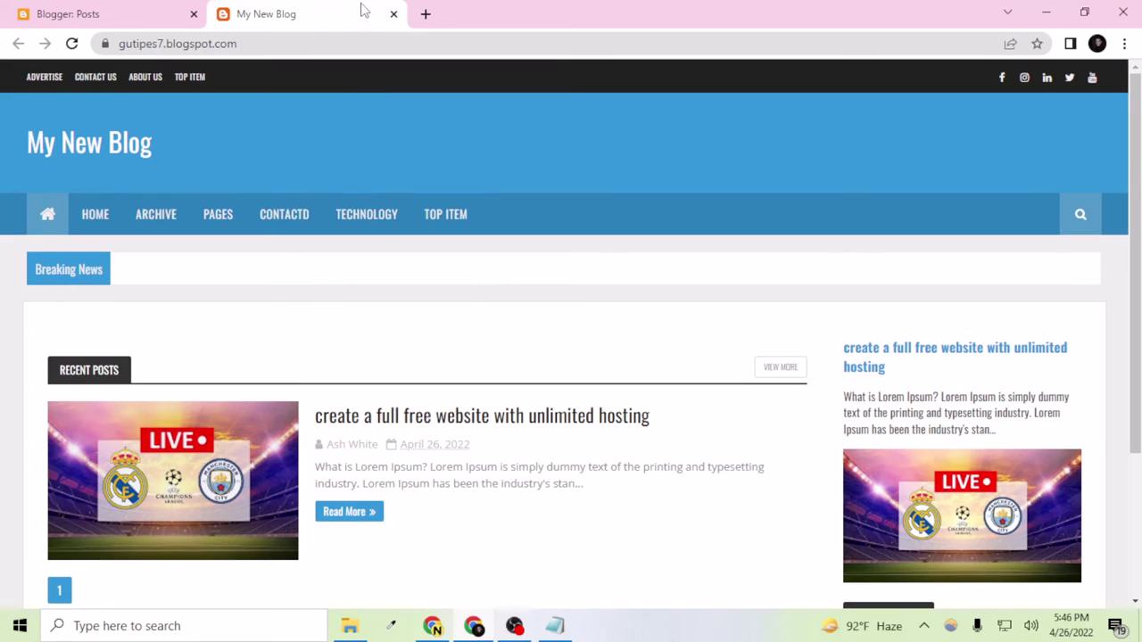
pyautogui.click(72, 44)
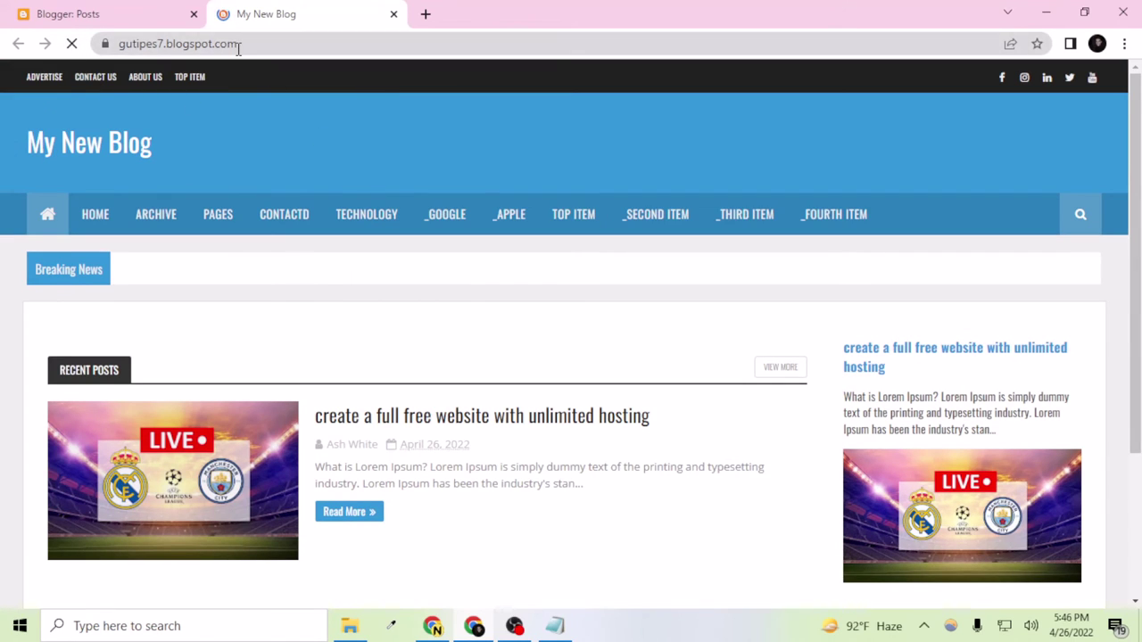
pyautogui.click(238, 52)
pyautogui.click(241, 52)
pyautogui.scroll(-3, 324, 295)
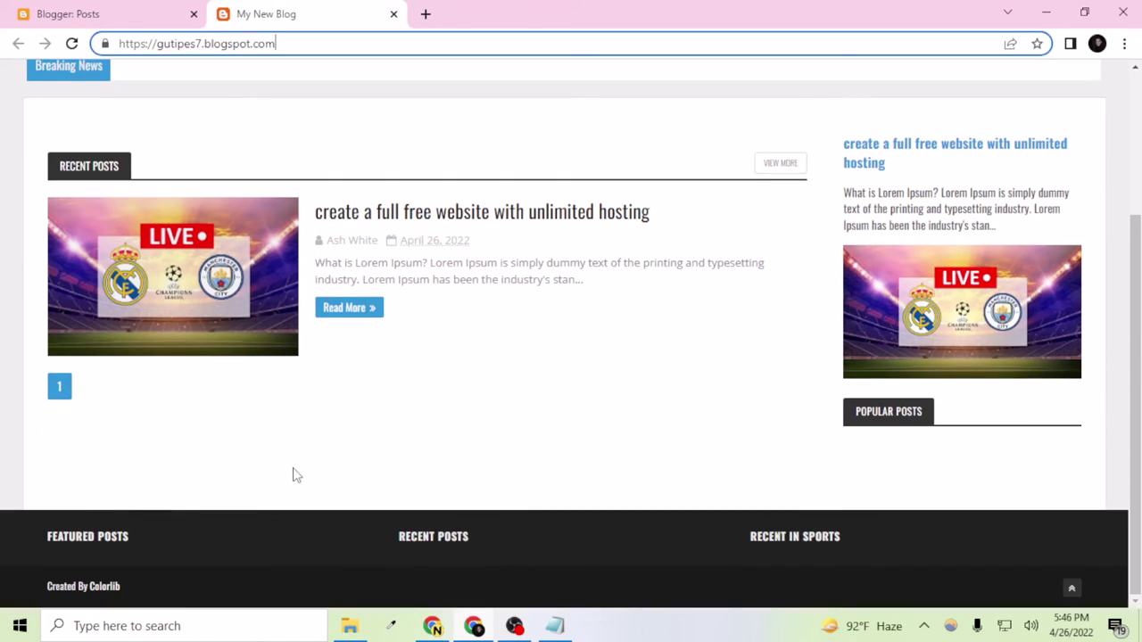
pyautogui.scroll(3, 303, 413)
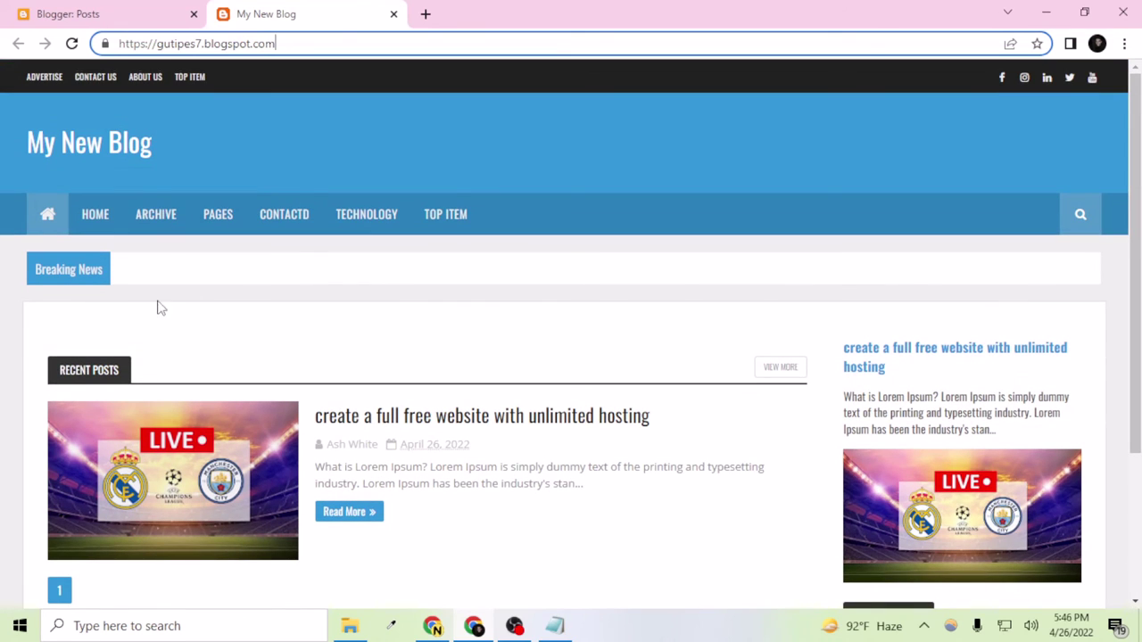
pyautogui.click(153, 268)
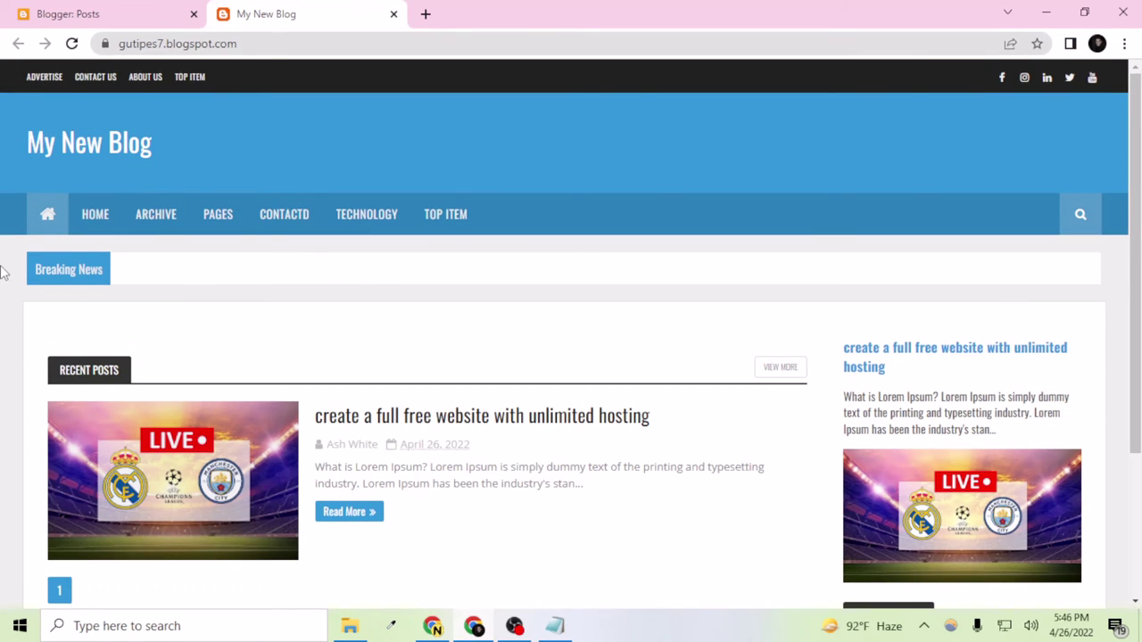
pyautogui.scroll(-3, 309, 359)
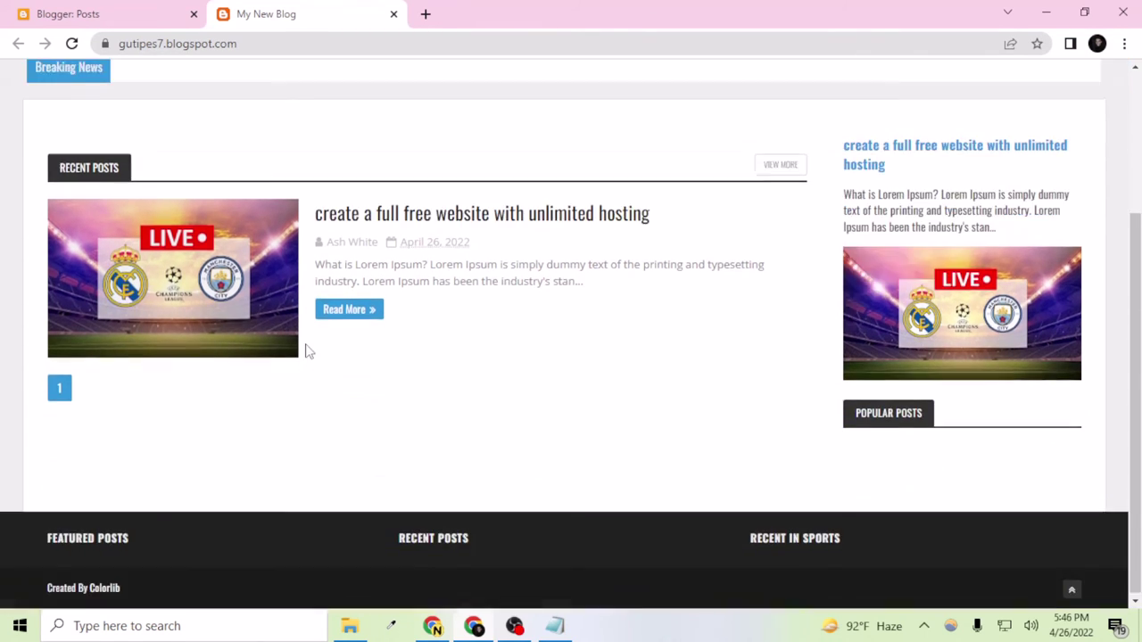
# Step: Check the live blog's homepage once more and return to the Posts list in the Blogger dashboard
pyautogui.click(84, 10)
pyautogui.click(276, 11)
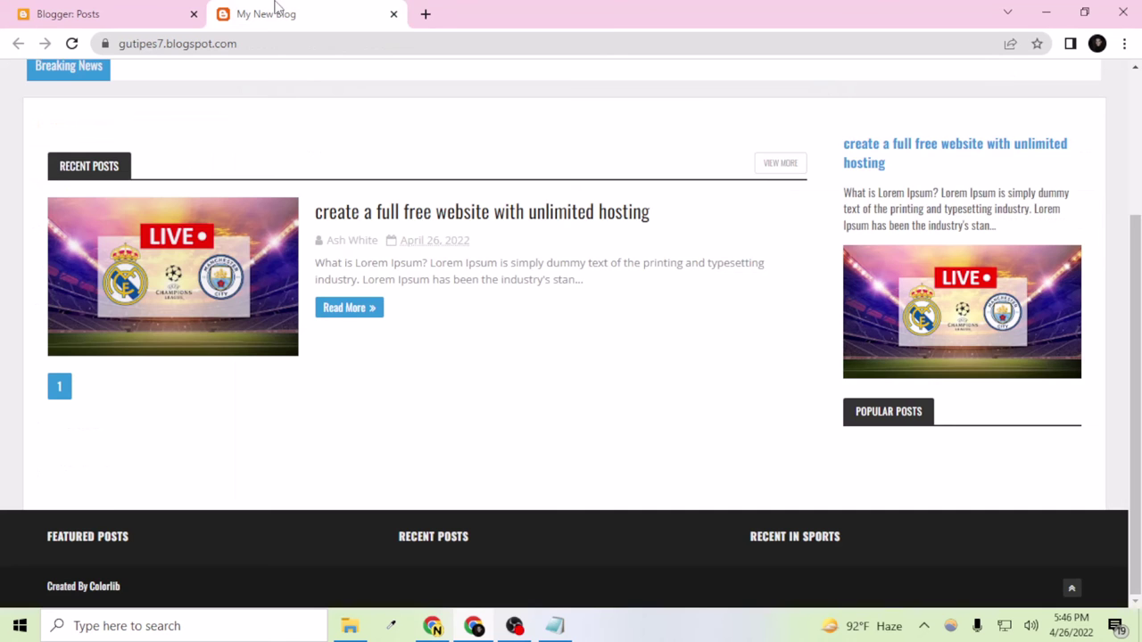
pyautogui.scroll(3, 164, 329)
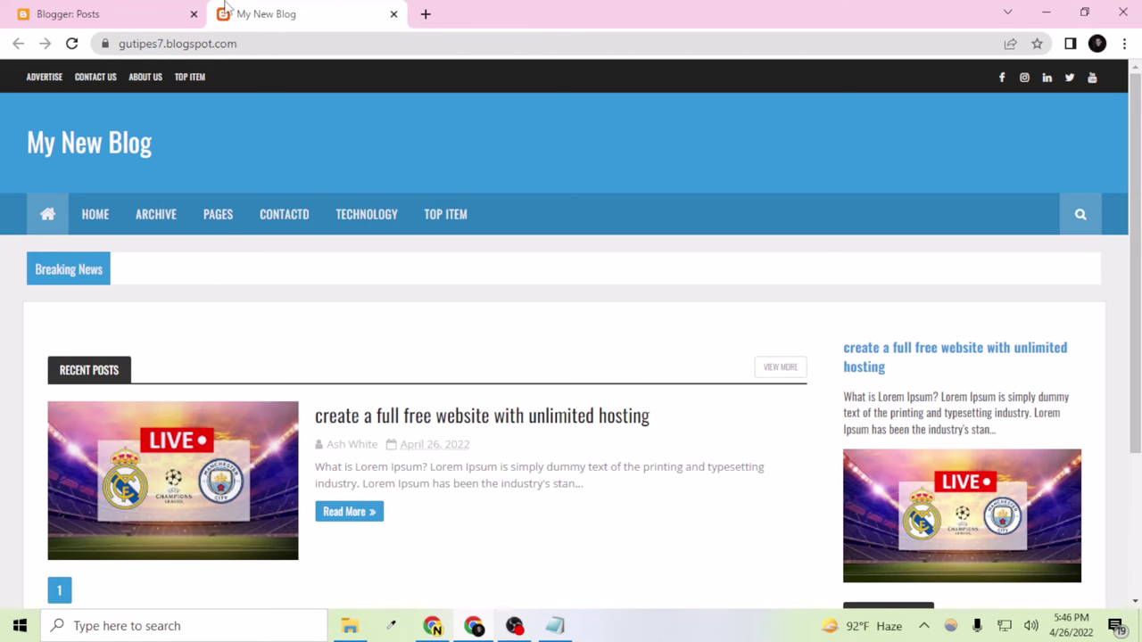
pyautogui.click(84, 14)
pyautogui.scroll(1, 87, 427)
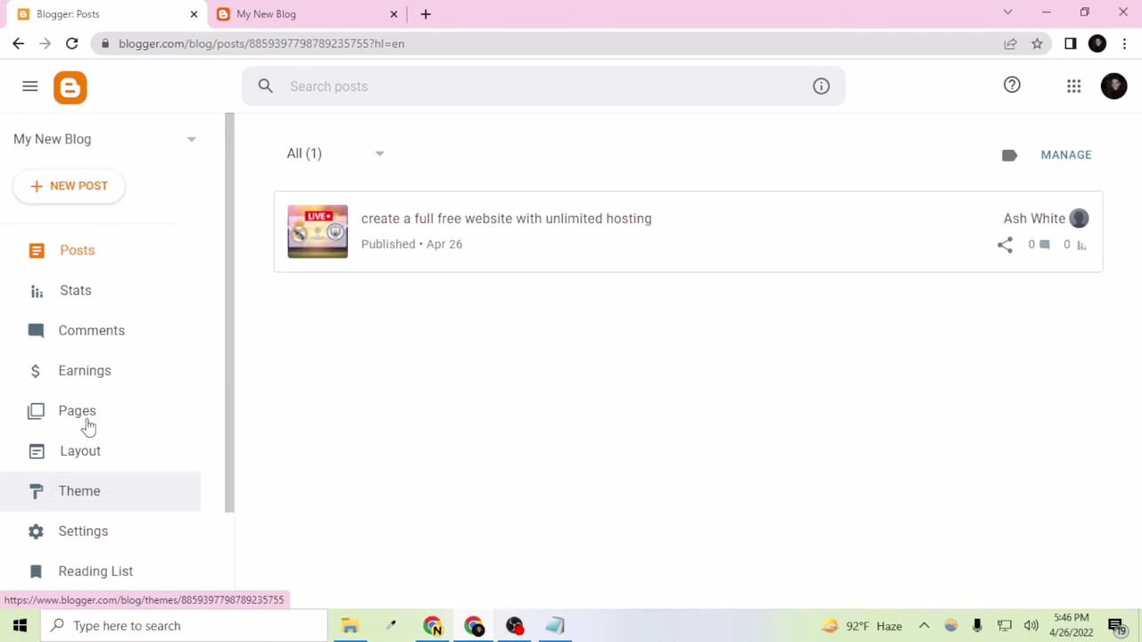
# Step: Shorten the live blog's web address to gutipes7.com in the browser without loading it
pyautogui.scroll(-2, 87, 428)
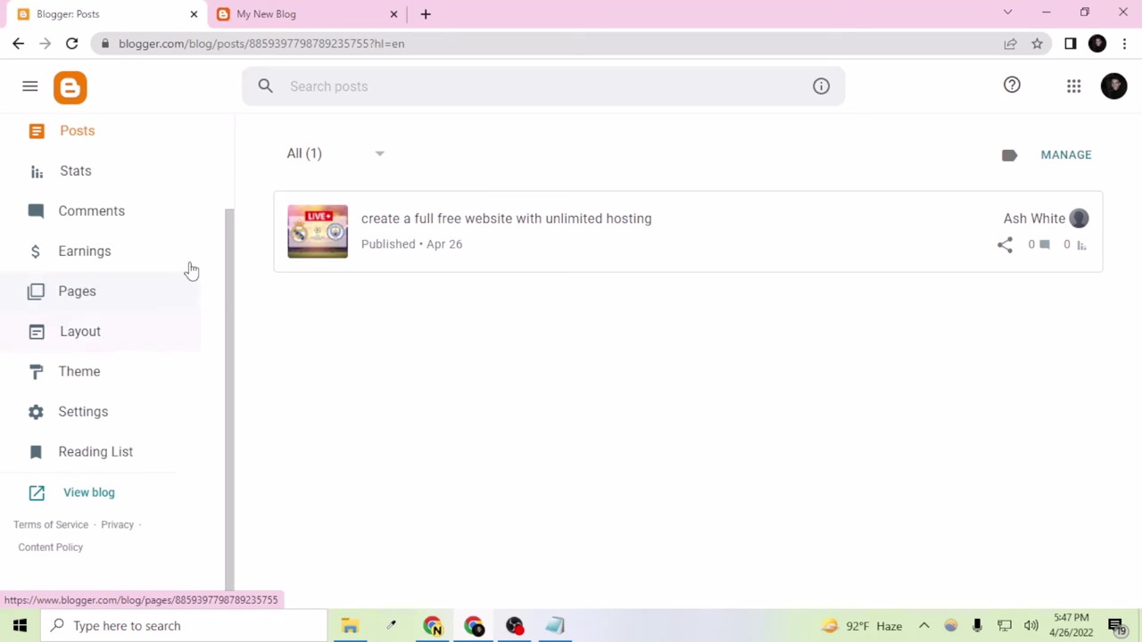
pyautogui.click(295, 13)
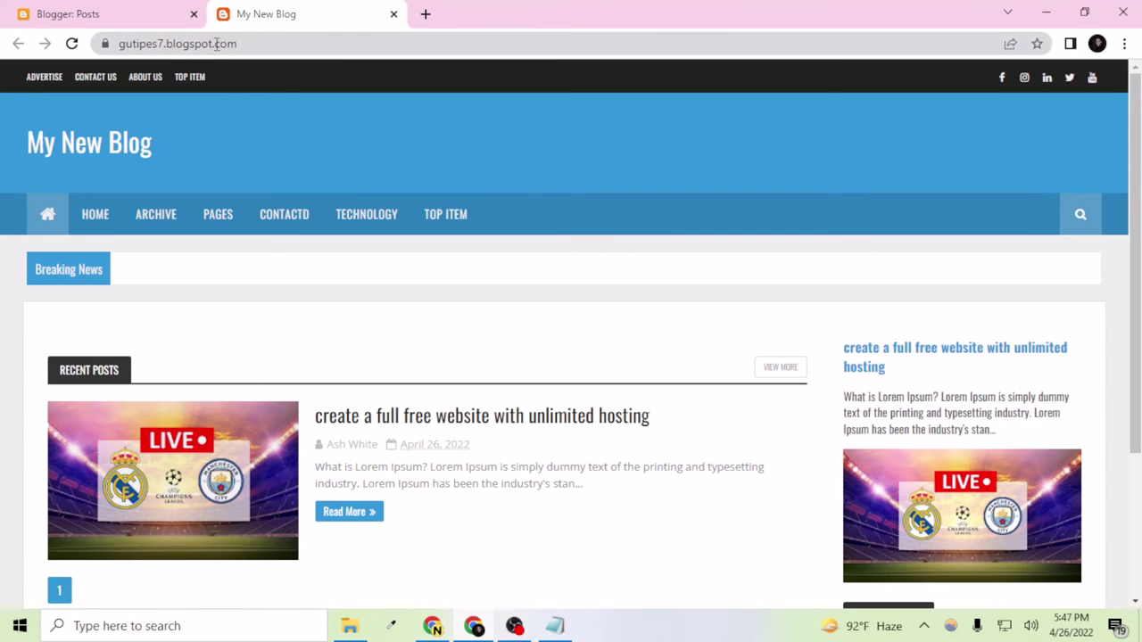
pyautogui.moveTo(216, 44); pyautogui.dragTo(166, 44)
pyautogui.press('BackSpace')
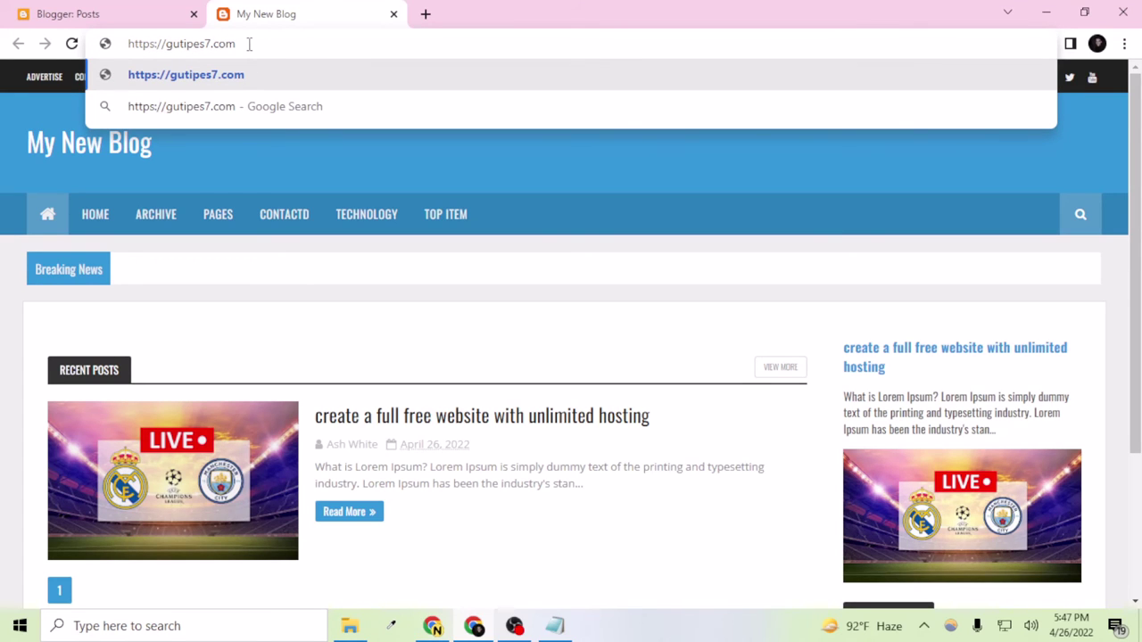
# Step: Return to the Blogger dashboard and open the custom domain entry in the blog's Publishing settings
pyautogui.click(123, 11)
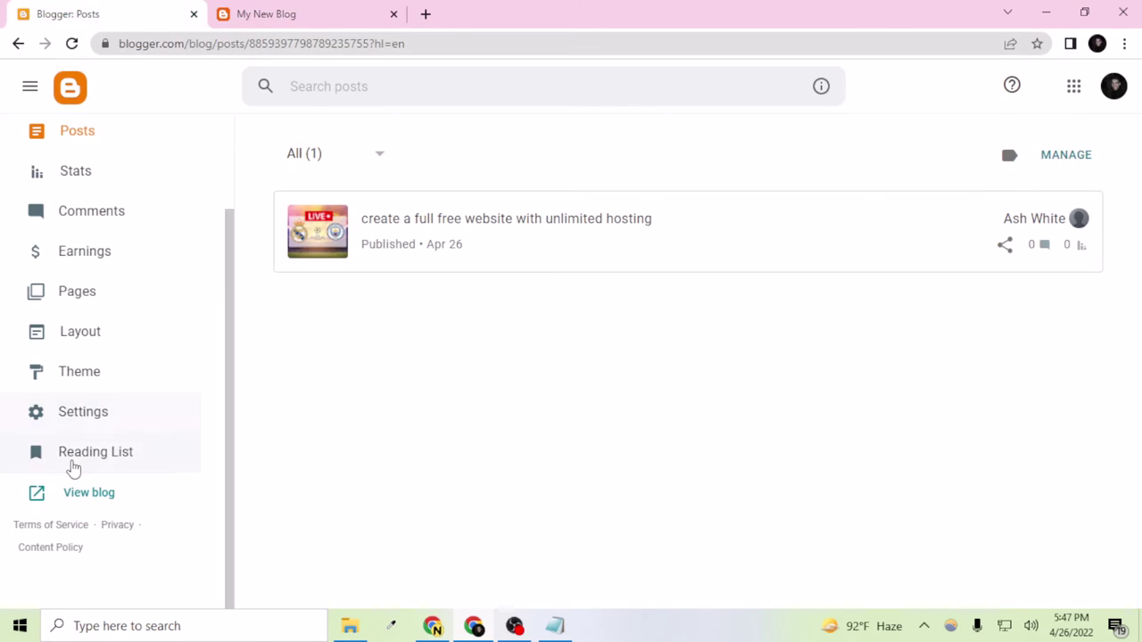
pyautogui.click(95, 423)
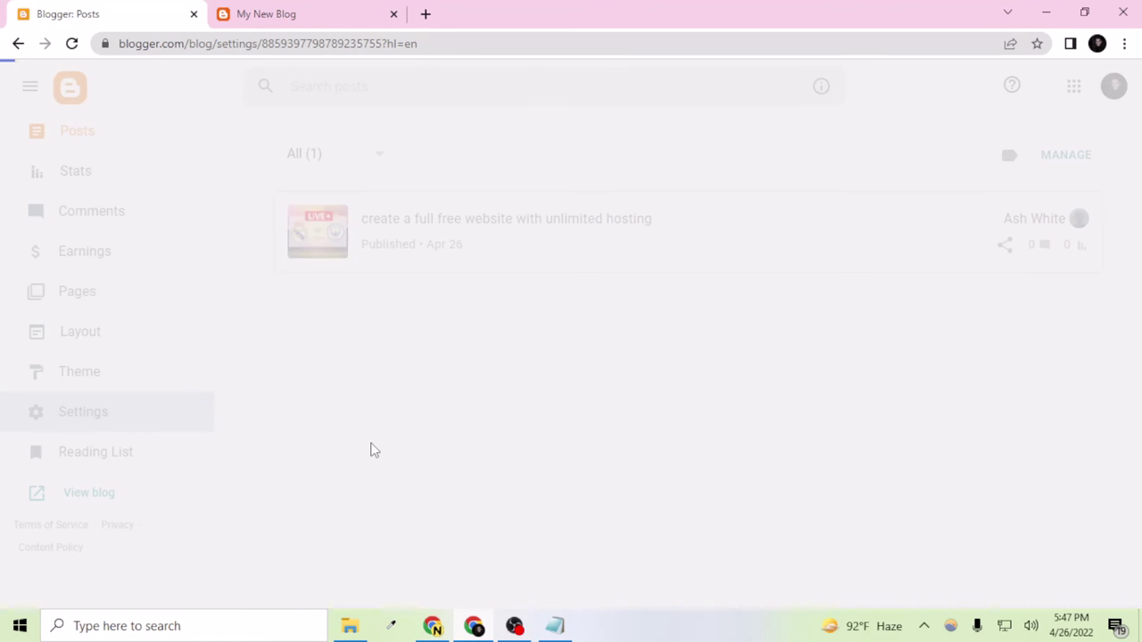
pyautogui.scroll(-6, 374, 446)
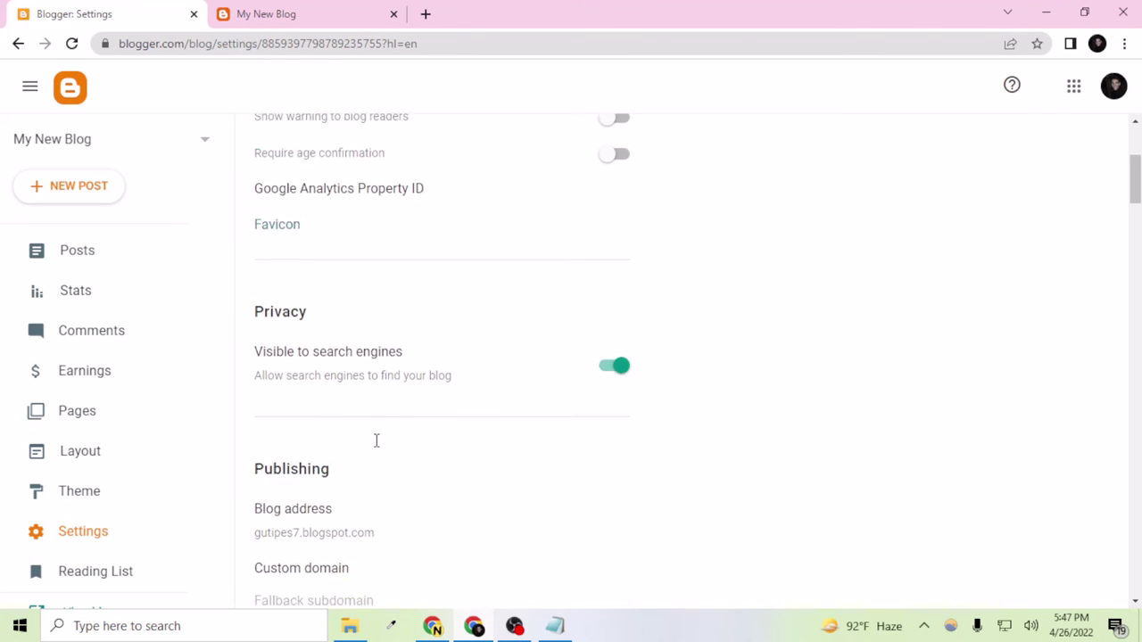
pyautogui.scroll(-3, 384, 437)
pyautogui.scroll(2, 385, 436)
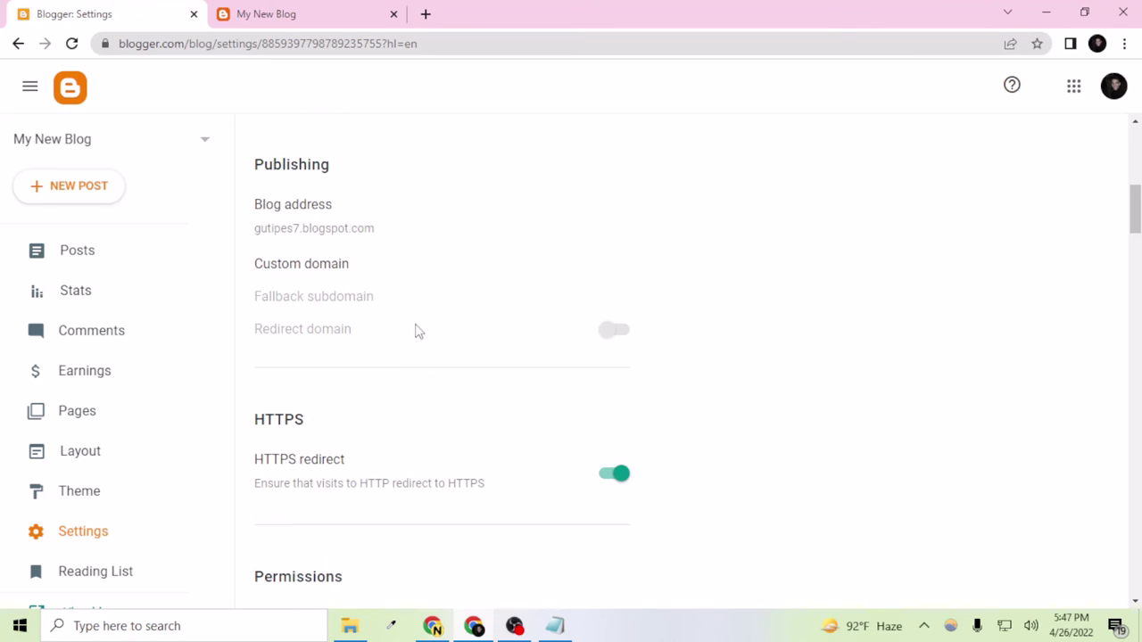
pyautogui.click(325, 265)
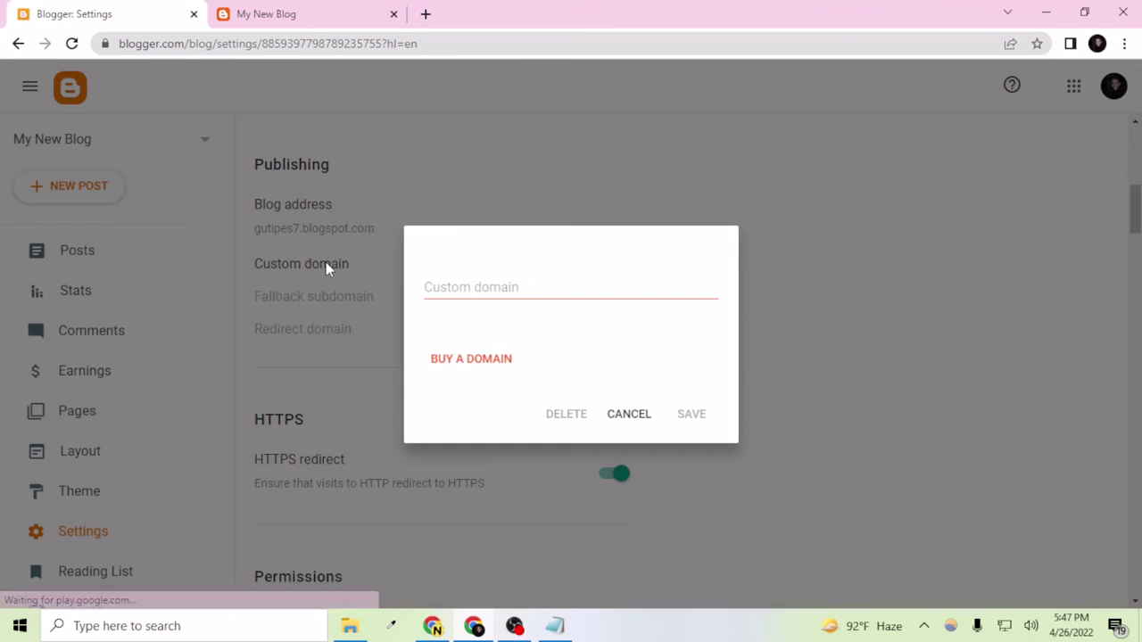
pyautogui.click(532, 296)
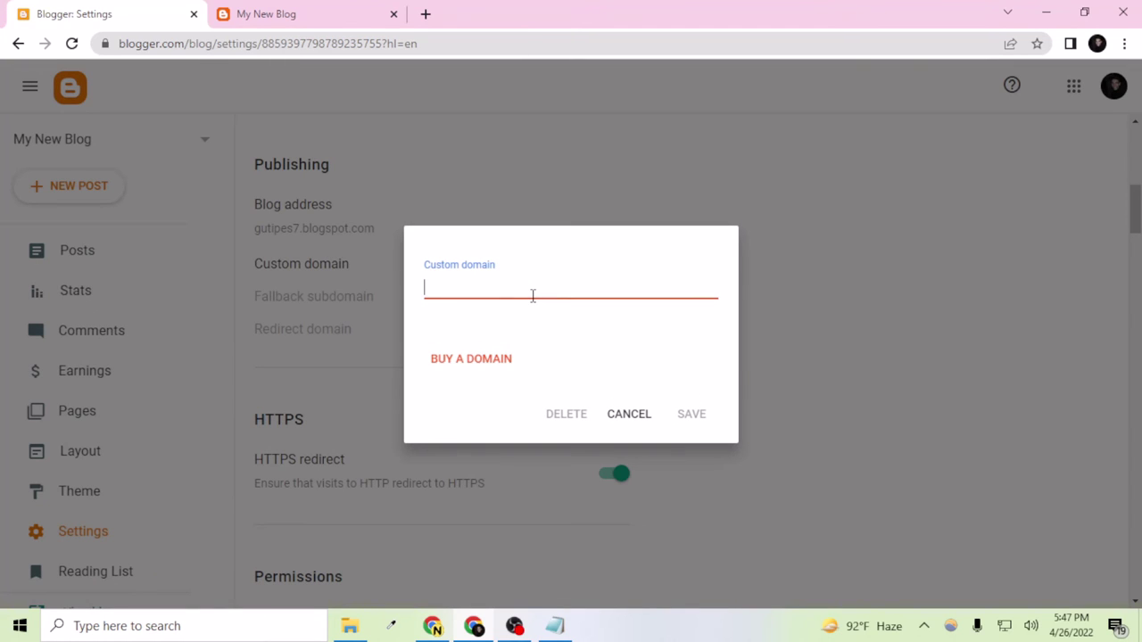
# Step: Search Google for "domain buy" in a new tab and look over the GoDaddy domain names offer
pyautogui.click(426, 13)
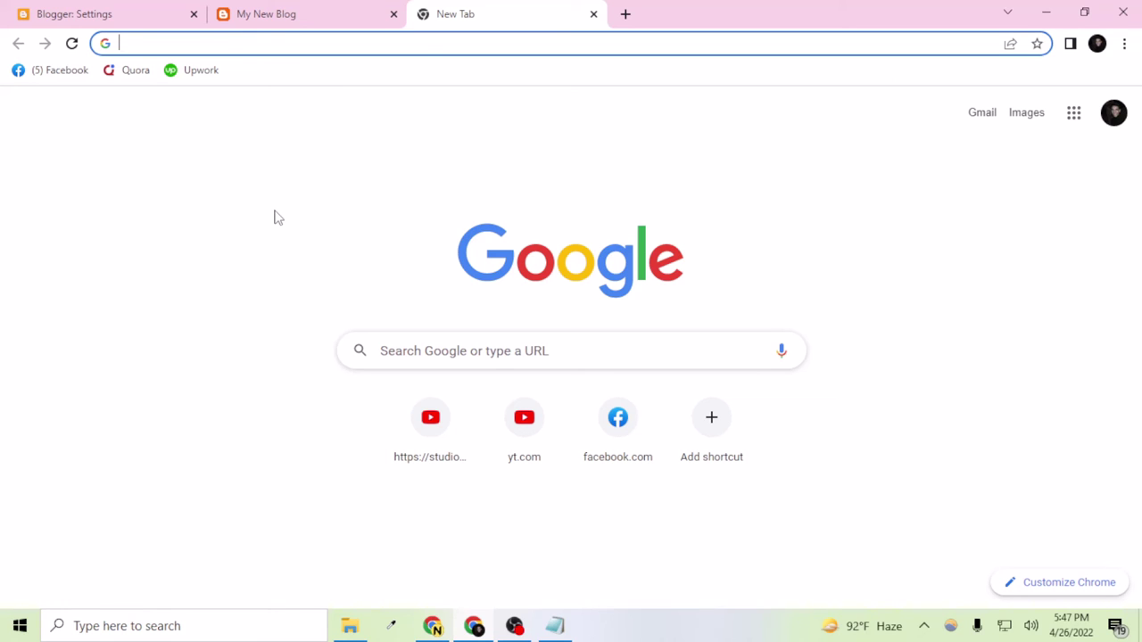
pyautogui.write('domain')
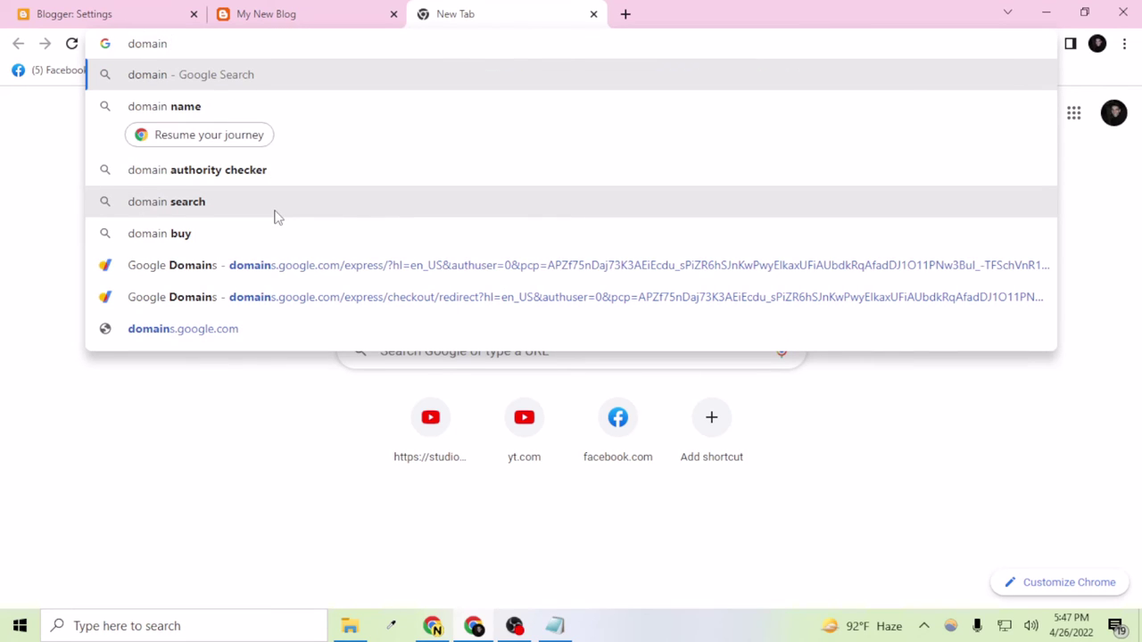
pyautogui.click(275, 230)
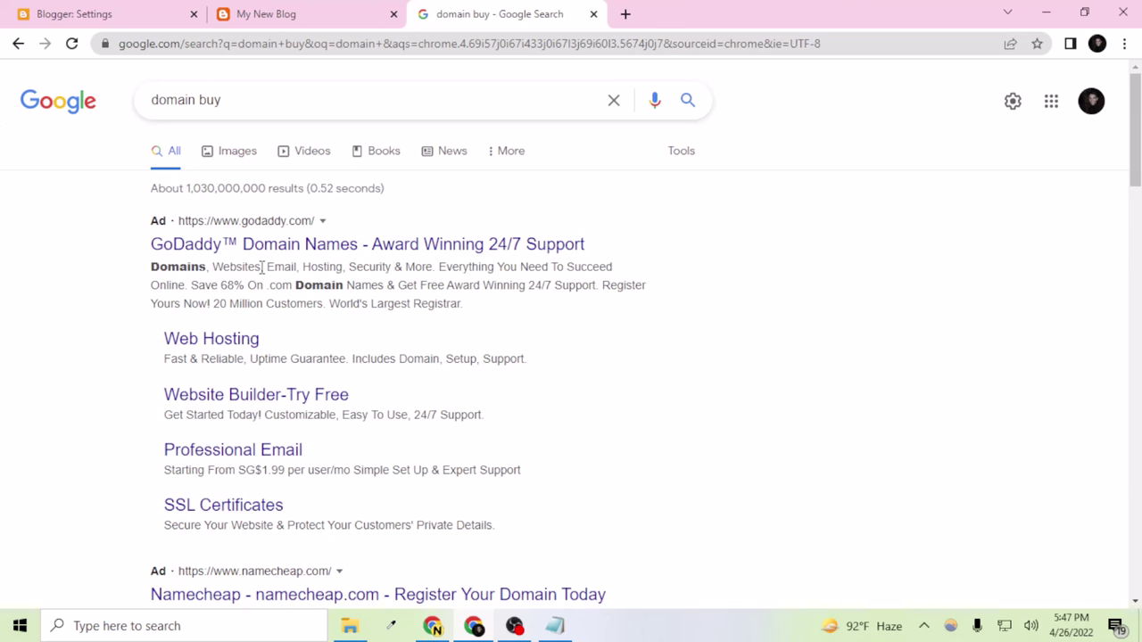
pyautogui.click(266, 255)
pyautogui.scroll(-2, 268, 255)
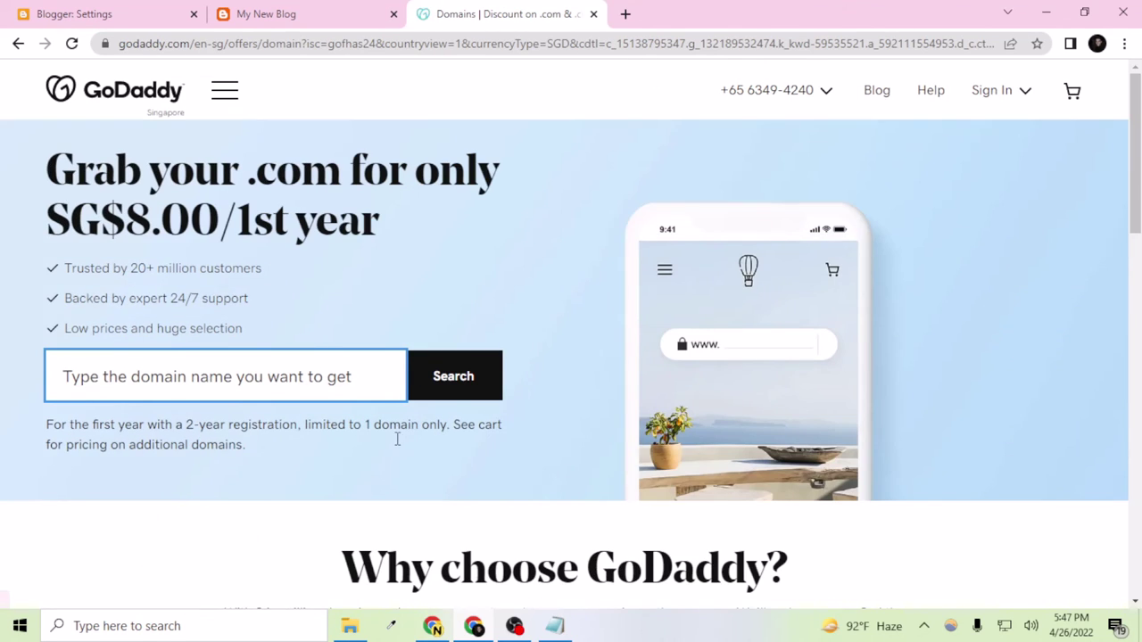
pyautogui.scroll(-2, 267, 291)
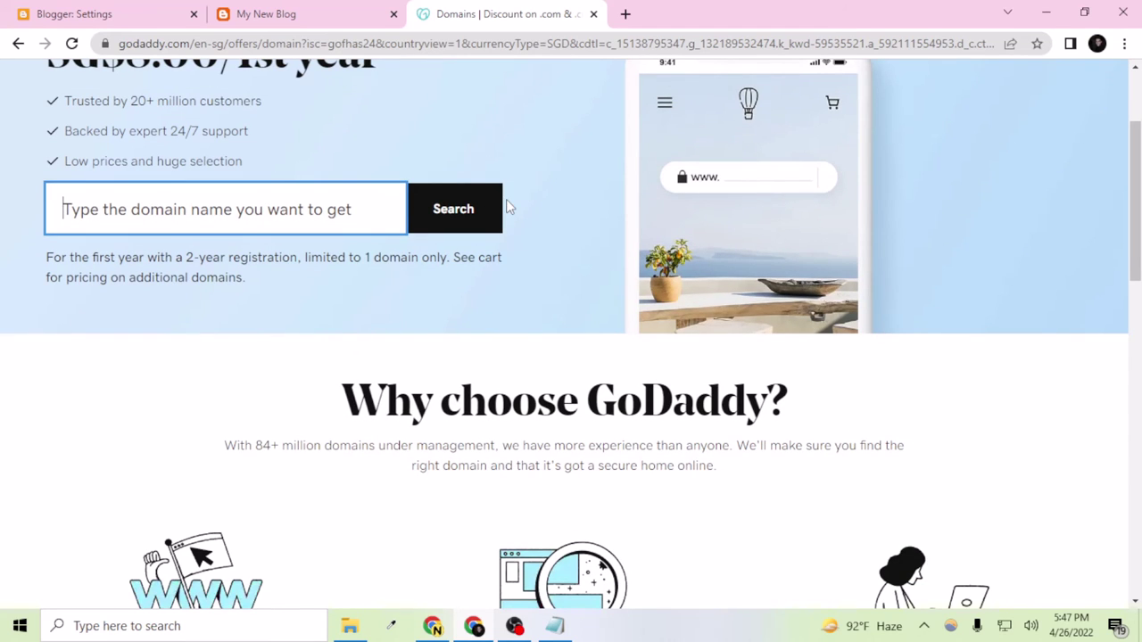
# Step: Search GoDaddy for the domain name gutipes7 and review the offer for it
pyautogui.write('guti')
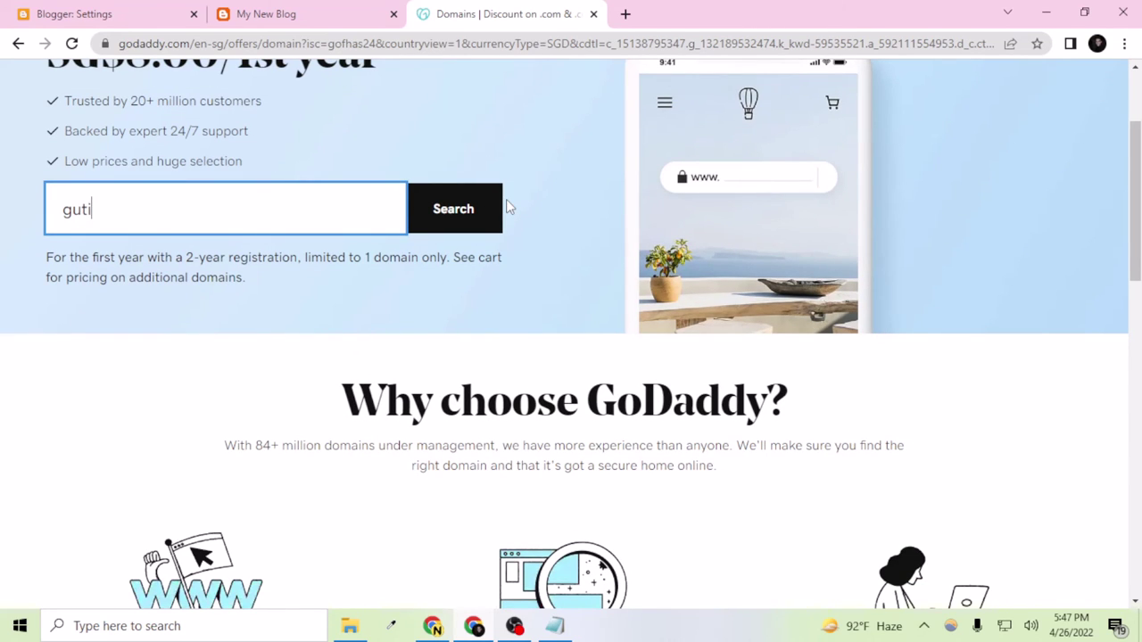
pyautogui.write('pes7')
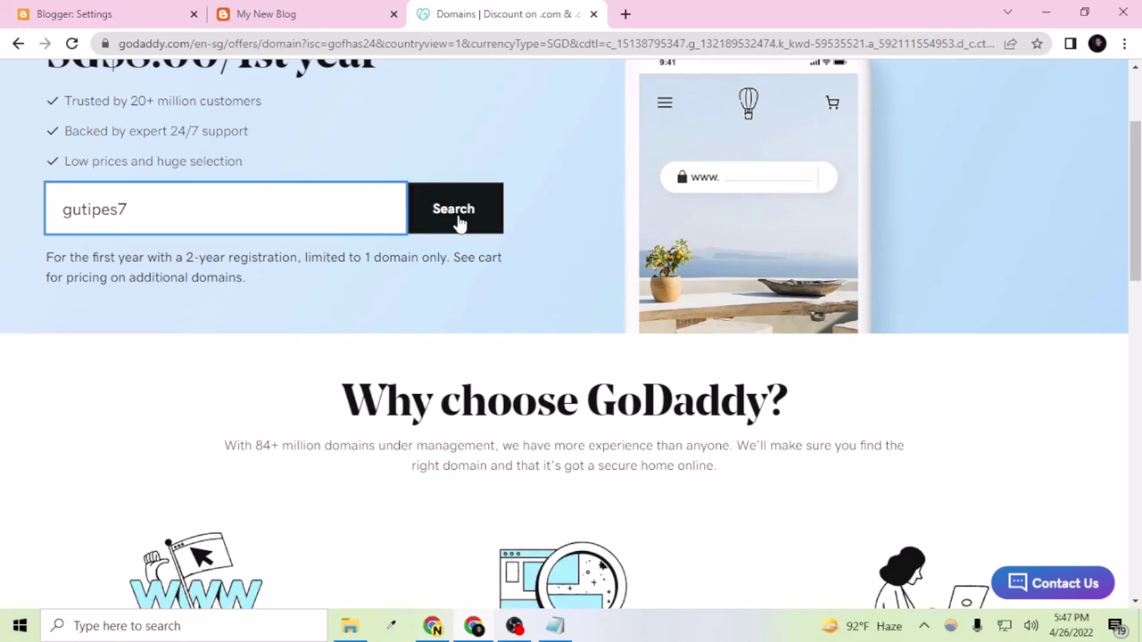
pyautogui.click(458, 221)
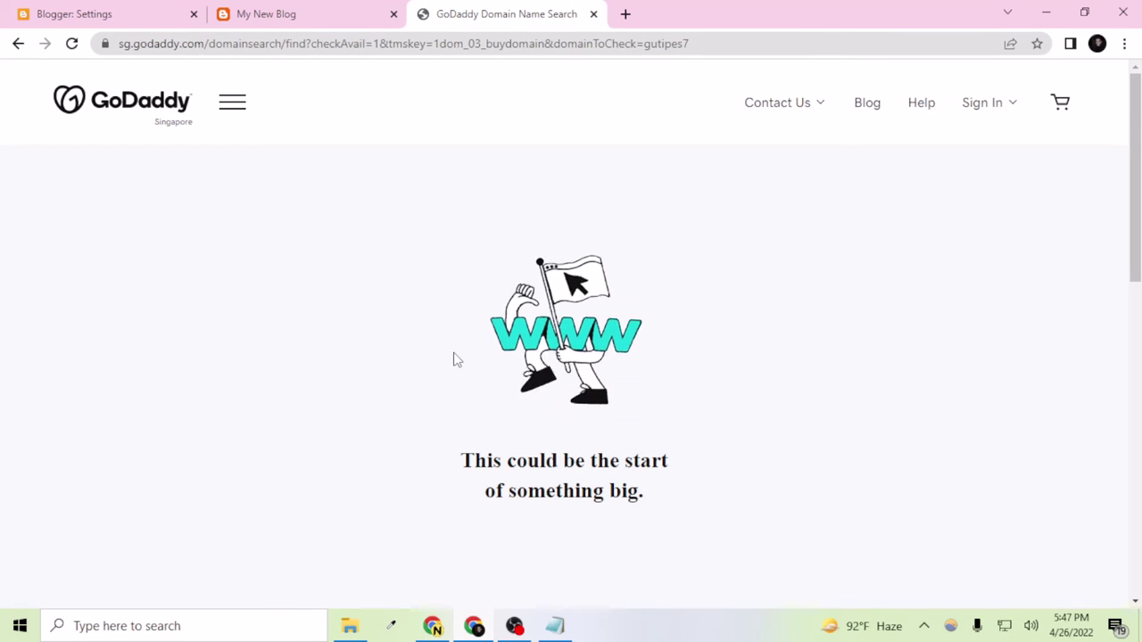
pyautogui.scroll(-1, 454, 359)
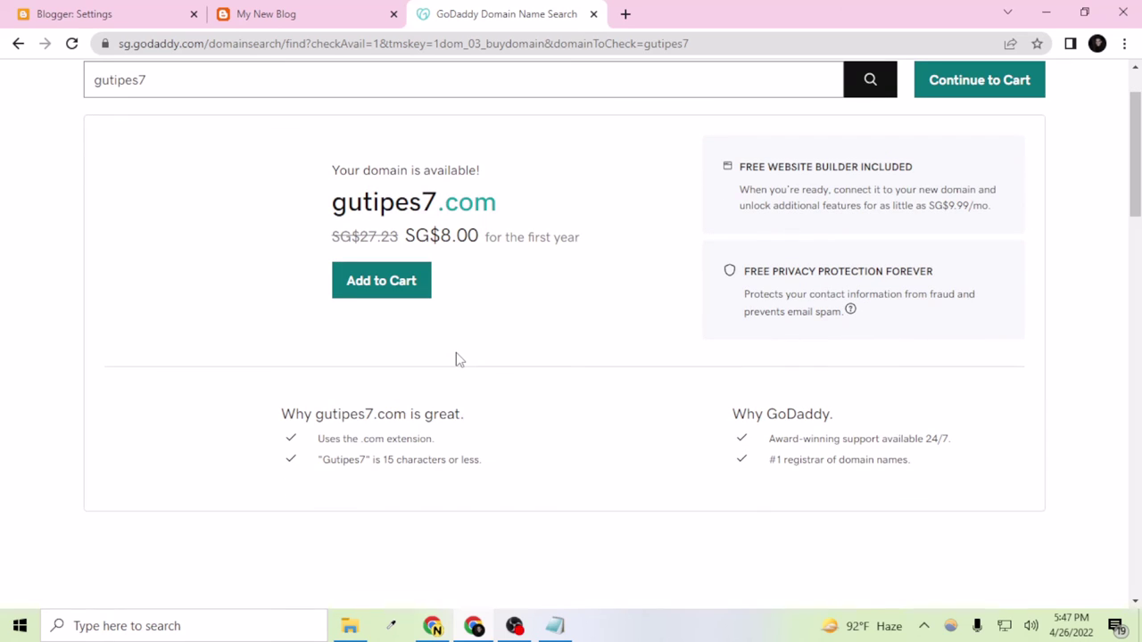
pyautogui.scroll(1, 456, 358)
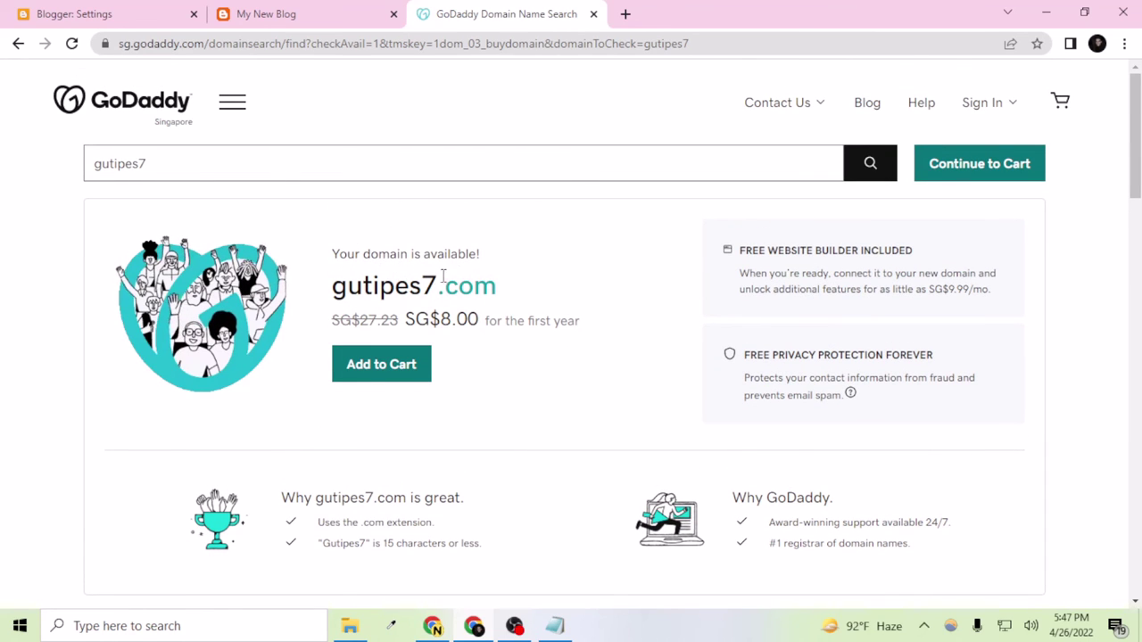
# Step: Copy gutipes7.com, try to load and reload it in a new tab, and return to the GoDaddy offer
pyautogui.moveTo(488, 301); pyautogui.dragTo(330, 287)
pyautogui.hotkey('ctrl', 'c')
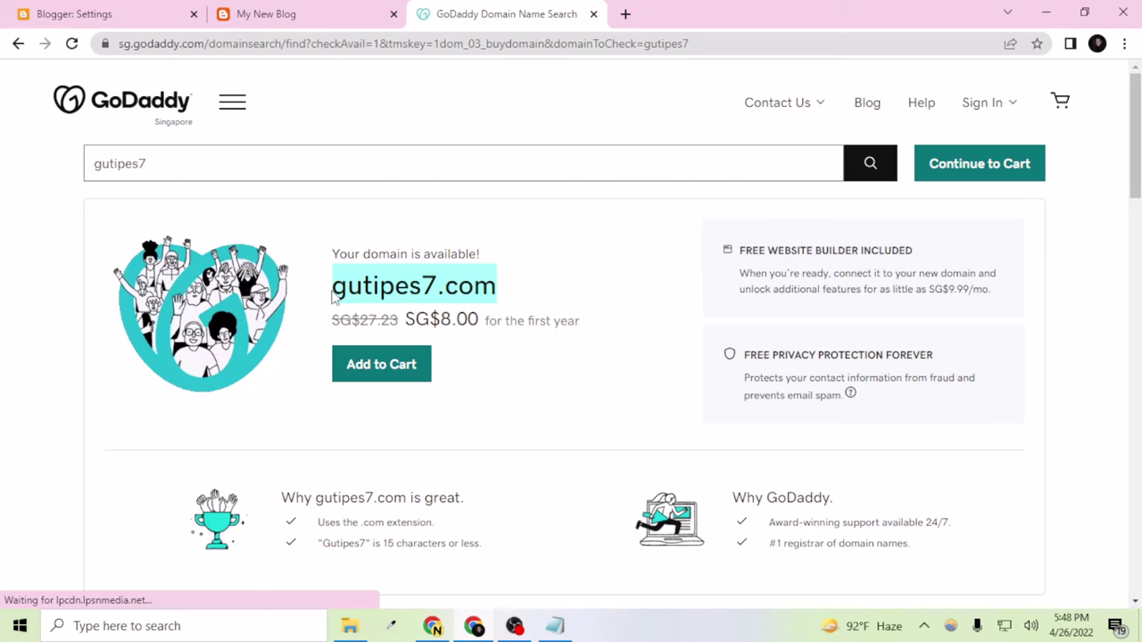
pyautogui.click(625, 14)
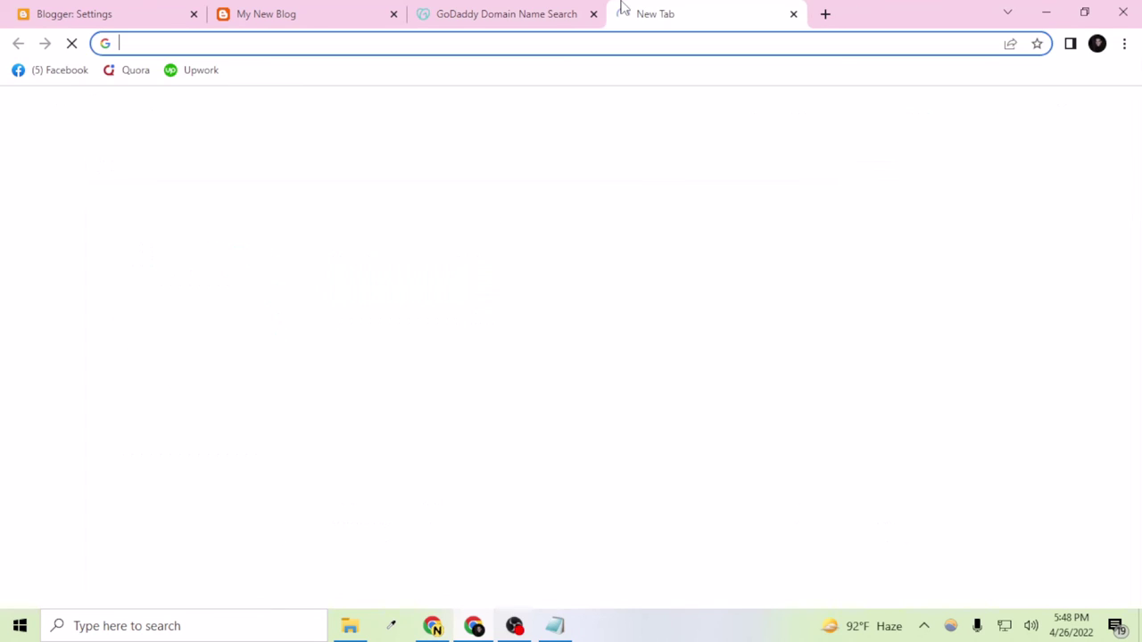
pyautogui.hotkey('ctrl', 'v')
pyautogui.press('Return')
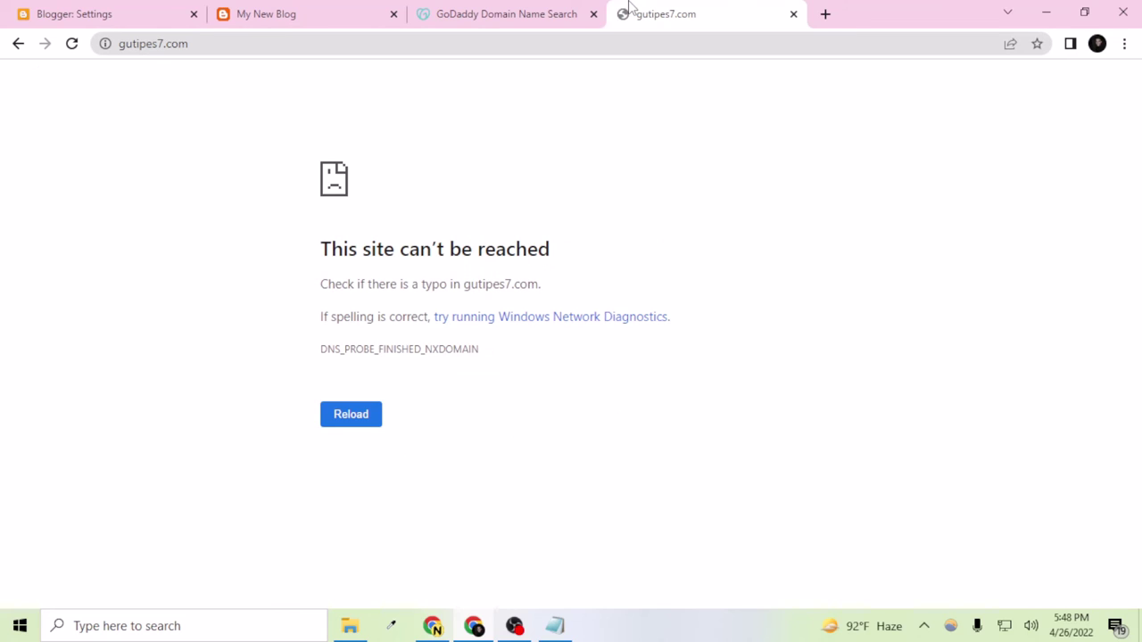
pyautogui.click(72, 43)
pyautogui.click(794, 15)
pyautogui.scroll(-2, 472, 372)
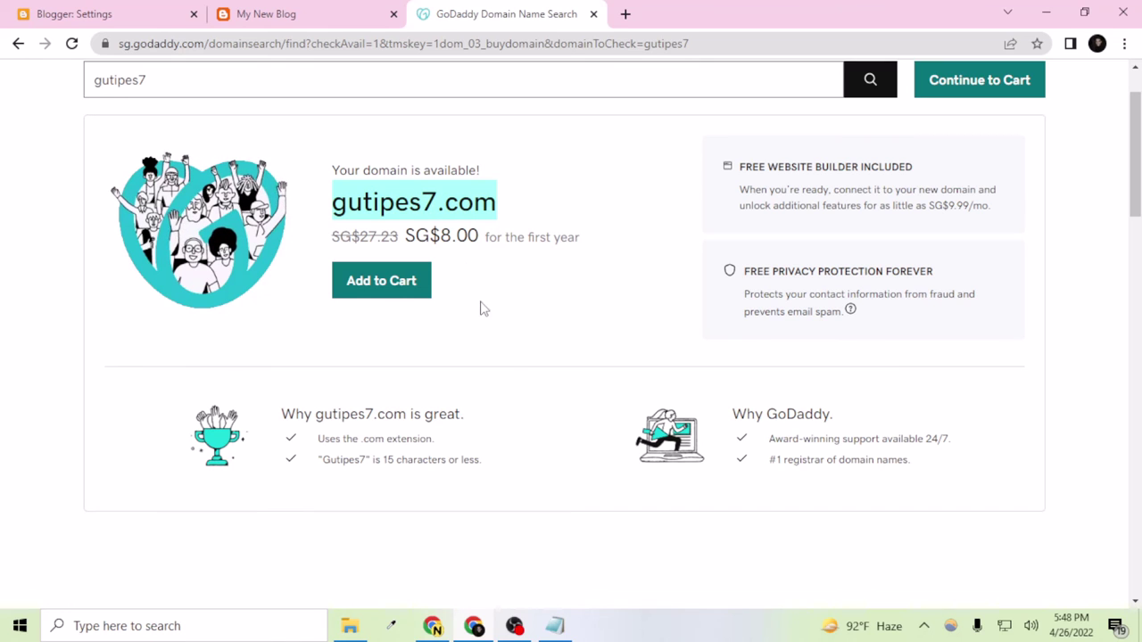
pyautogui.scroll(1, 499, 441)
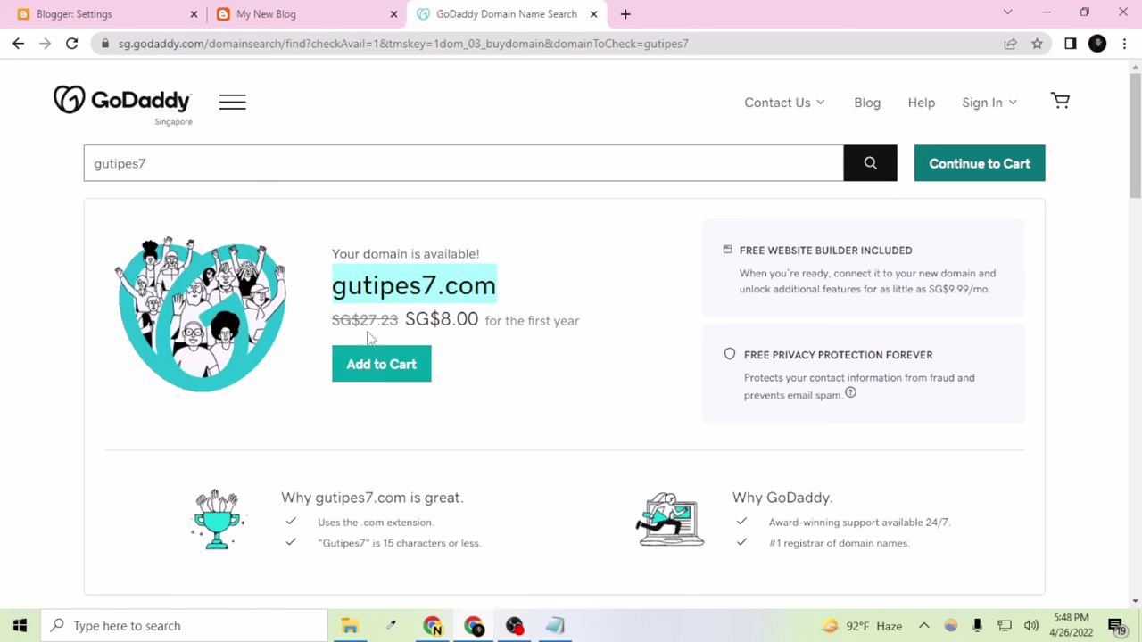
# Step: Switch back to the Blogger settings and cancel the custom domain entry
pyautogui.click(182, 10)
pyautogui.click(268, 14)
pyautogui.click(107, 13)
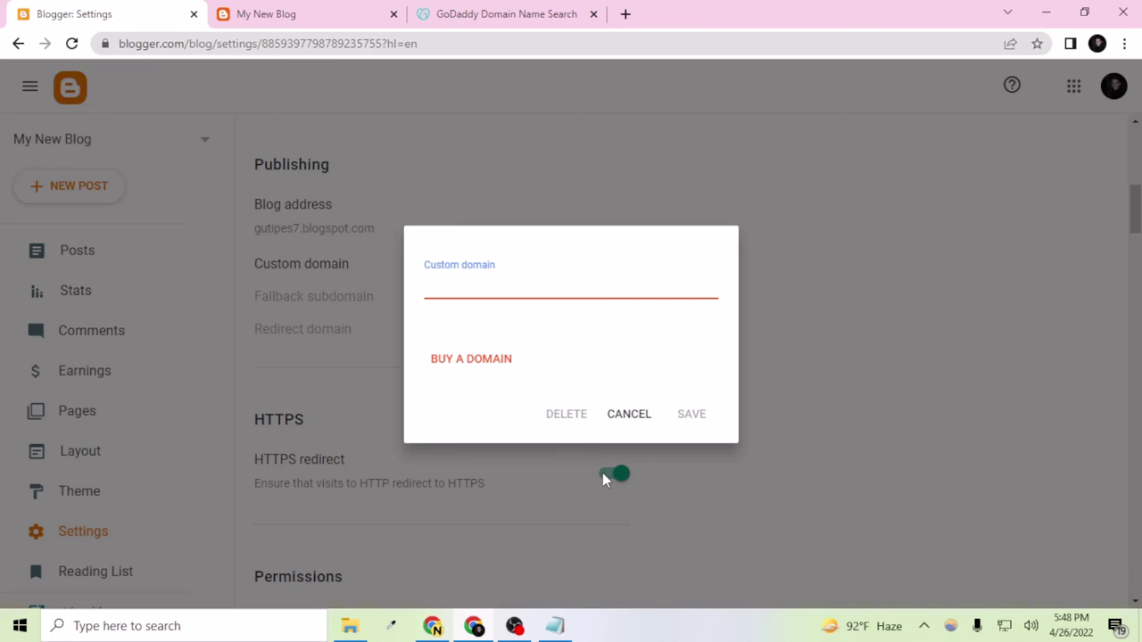
pyautogui.click(631, 423)
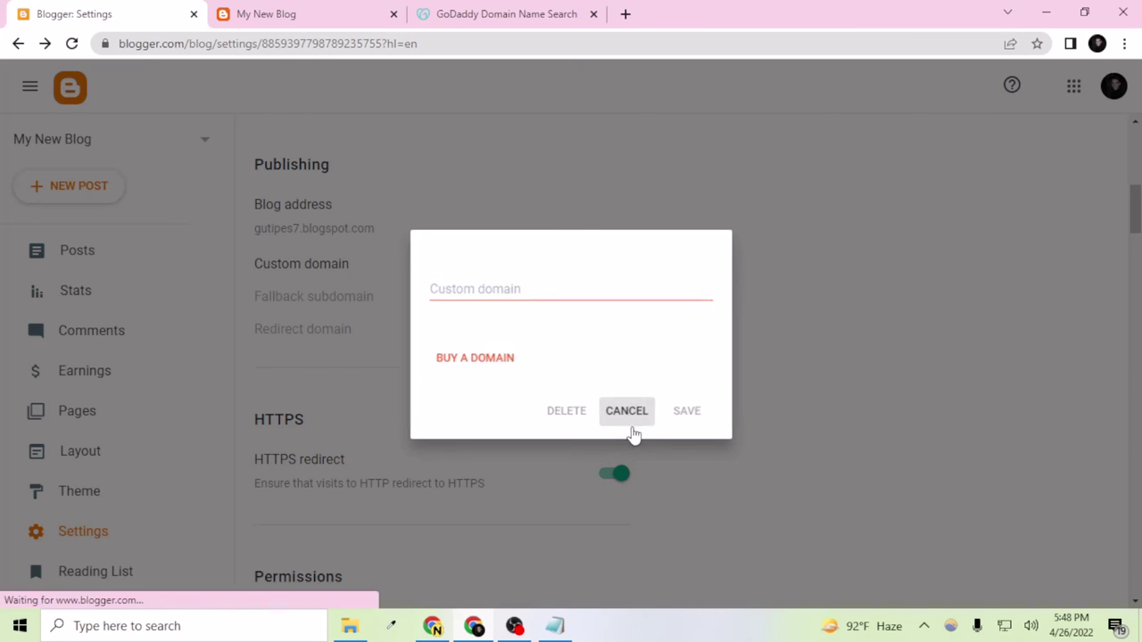
# Step: Refresh the live My New Blog site and look over its homepage down to the footer and its web address
pyautogui.click(294, 14)
pyautogui.click(73, 44)
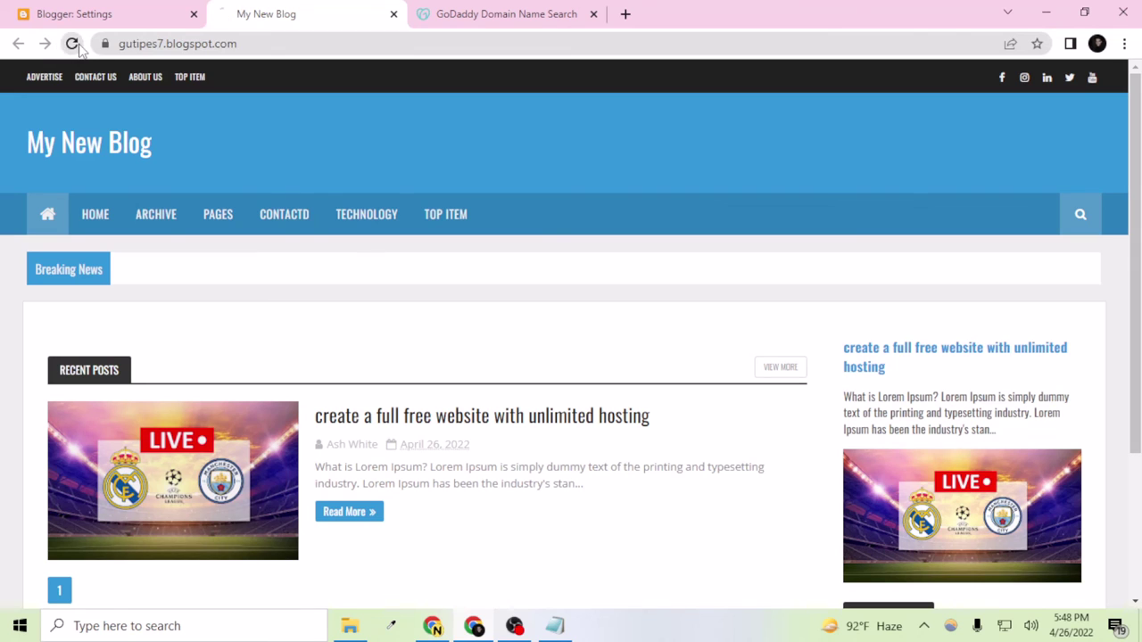
pyautogui.scroll(-3, 161, 104)
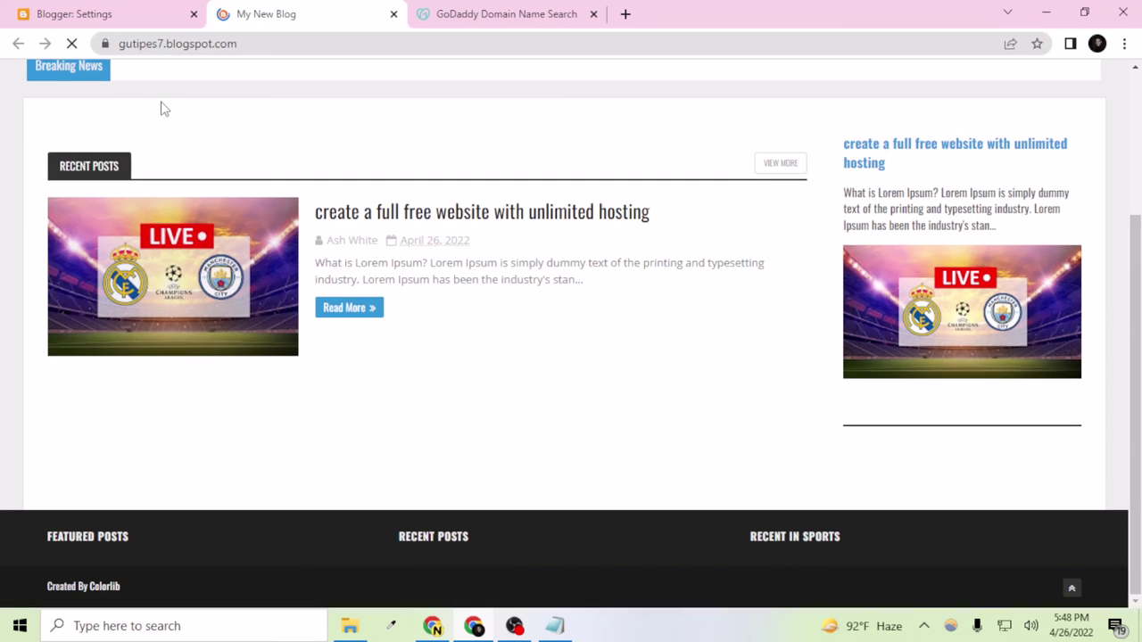
pyautogui.scroll(3, 187, 67)
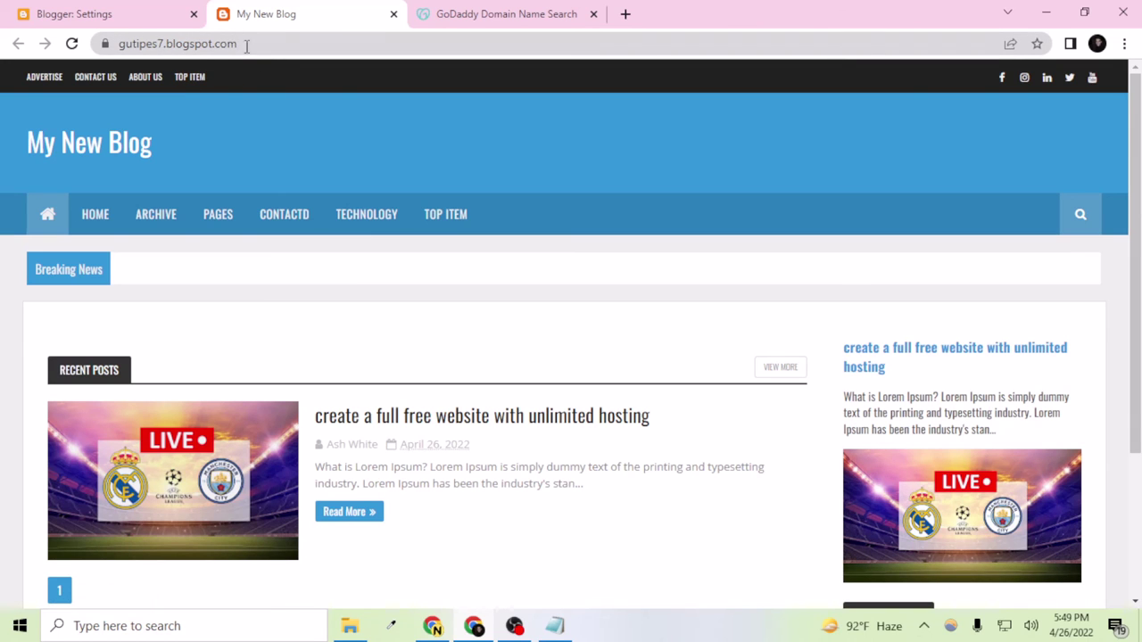
# Step: Close the GoDaddy domain search page and go back to the Blogger settings and navigation menu
pyautogui.click(495, 14)
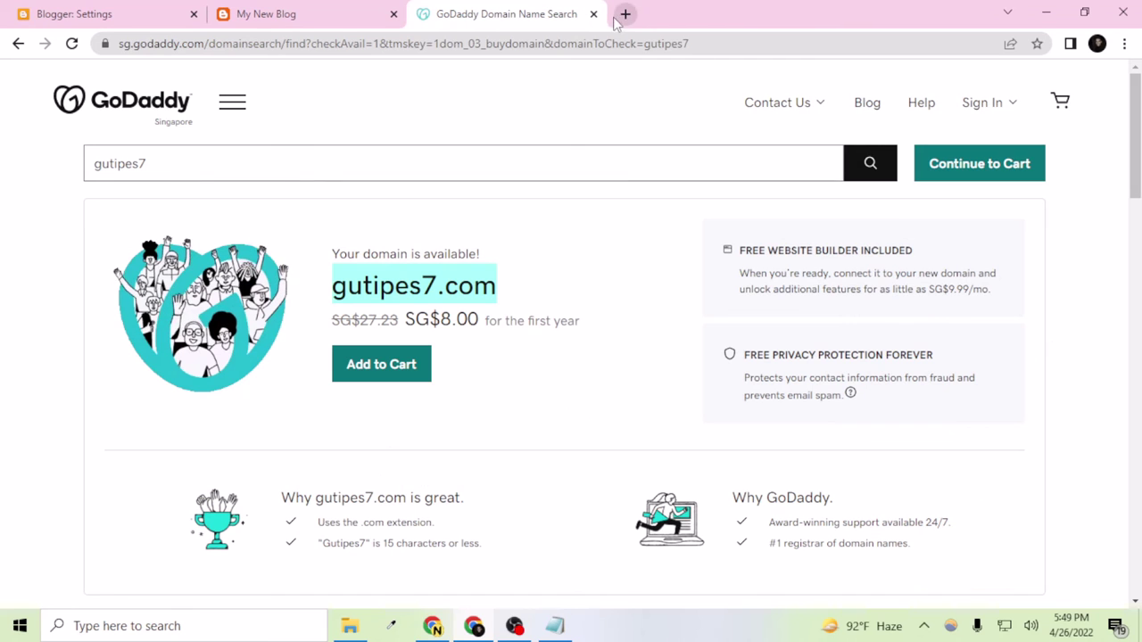
pyautogui.click(593, 14)
pyautogui.click(85, 13)
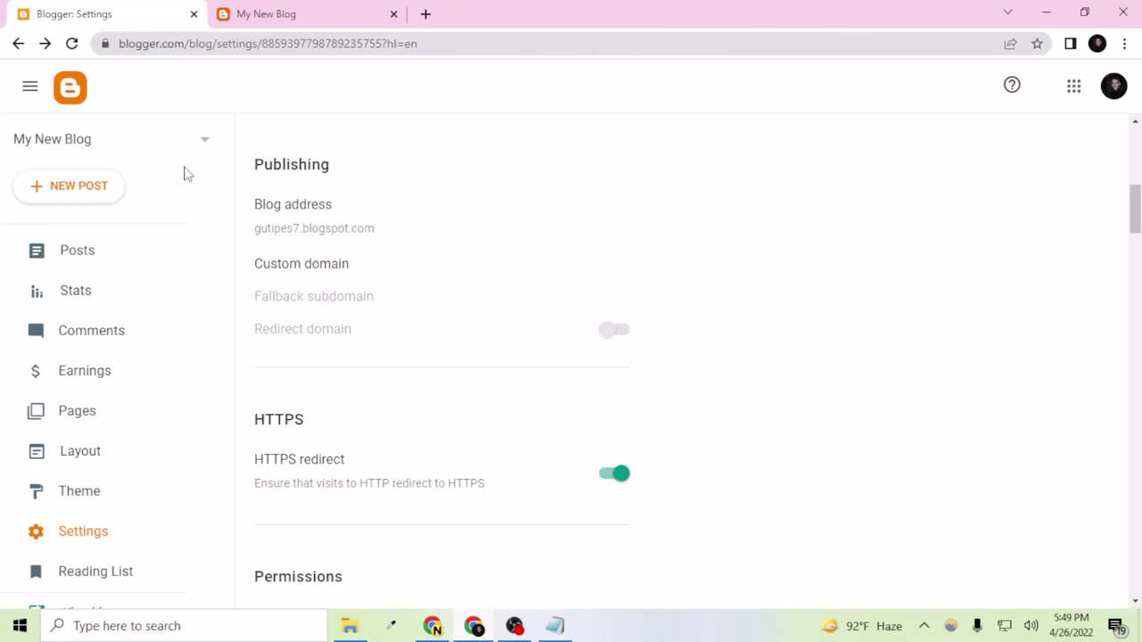
pyautogui.scroll(-2, 131, 307)
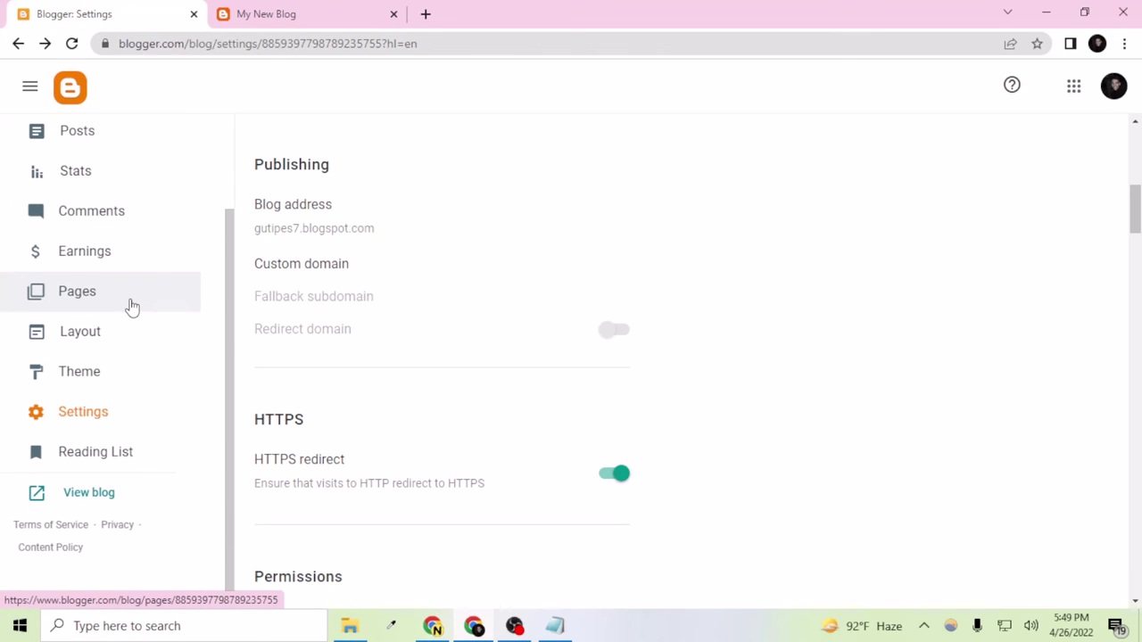